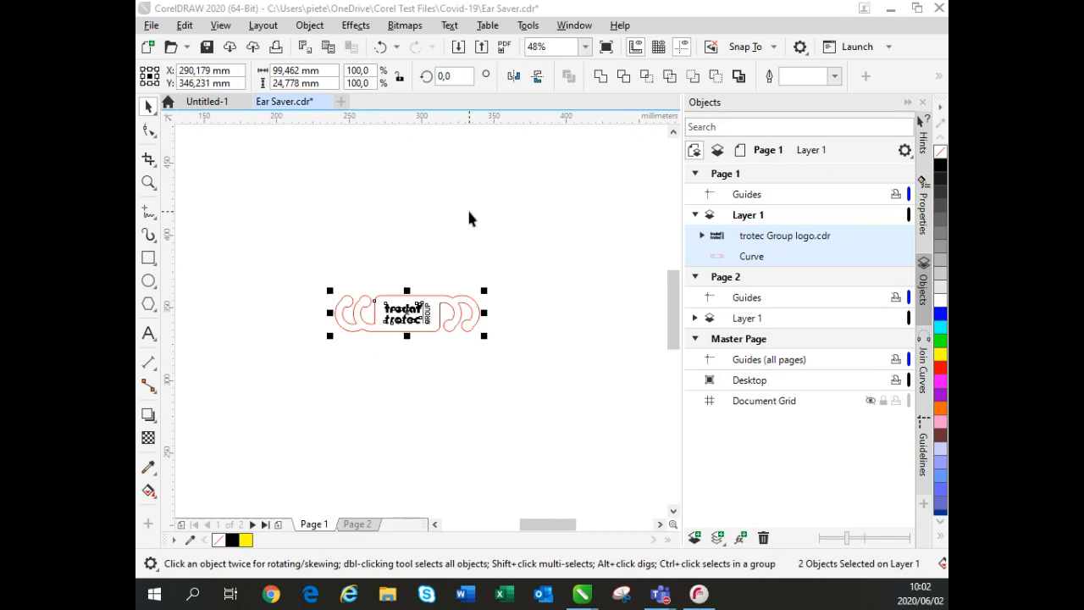
Step: Deselect the artwork and open the print properties of the RayjetManager Engraver v11.3.0 printer
{"action": "left_click", "coordinate": [380, 193]}
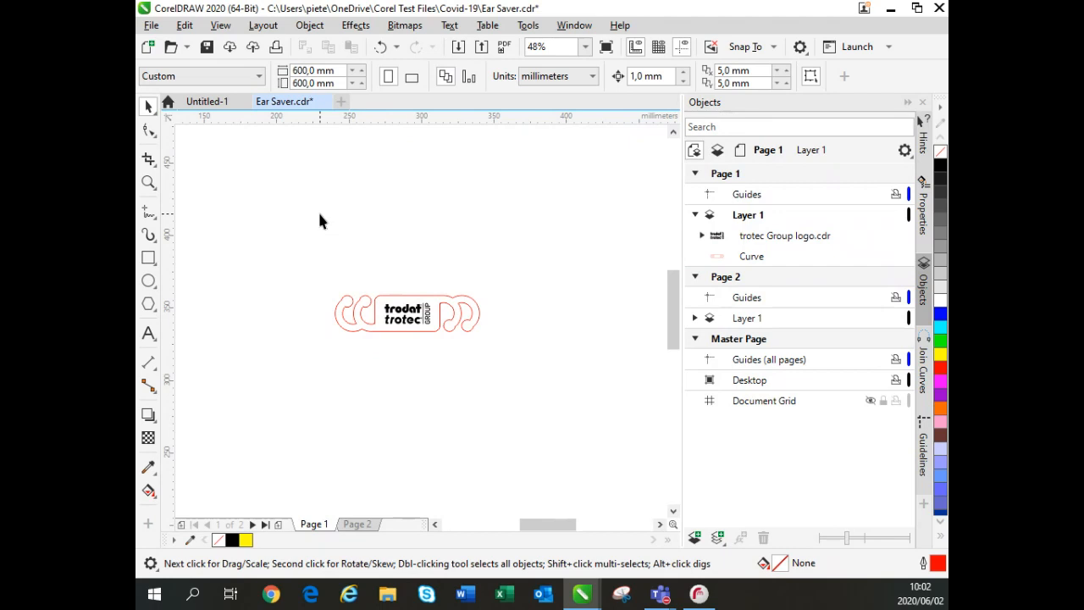
{"action": "left_click", "coordinate": [275, 47]}
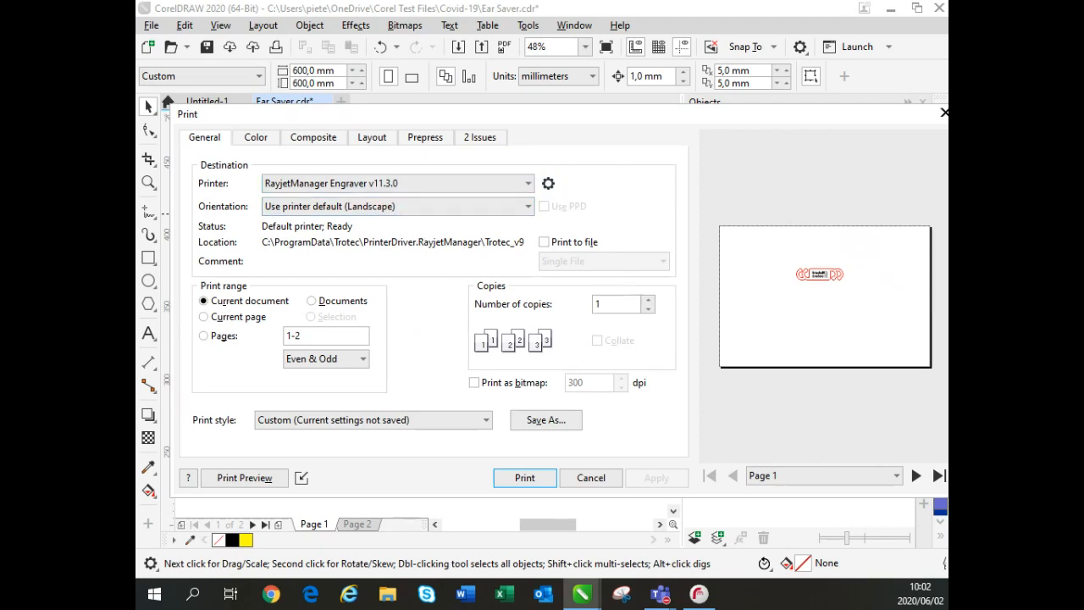
{"action": "left_click", "coordinate": [547, 184]}
{"action": "left_click_drag", "start_coordinate": [414, 78], "coordinate": [497, 45]}
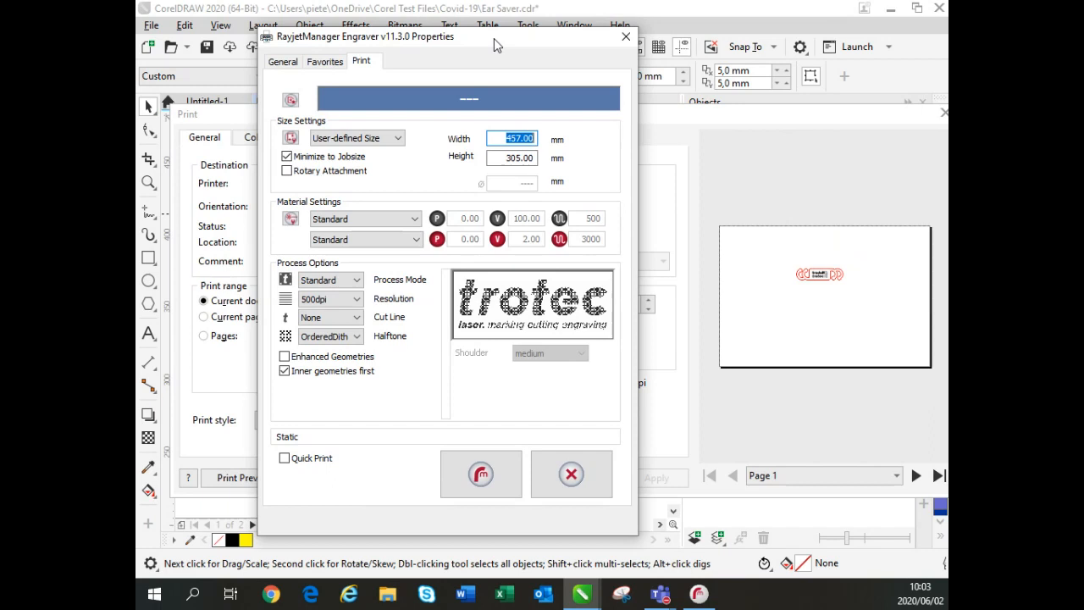
{"action": "left_click_drag", "start_coordinate": [360, 43], "coordinate": [428, 45]}
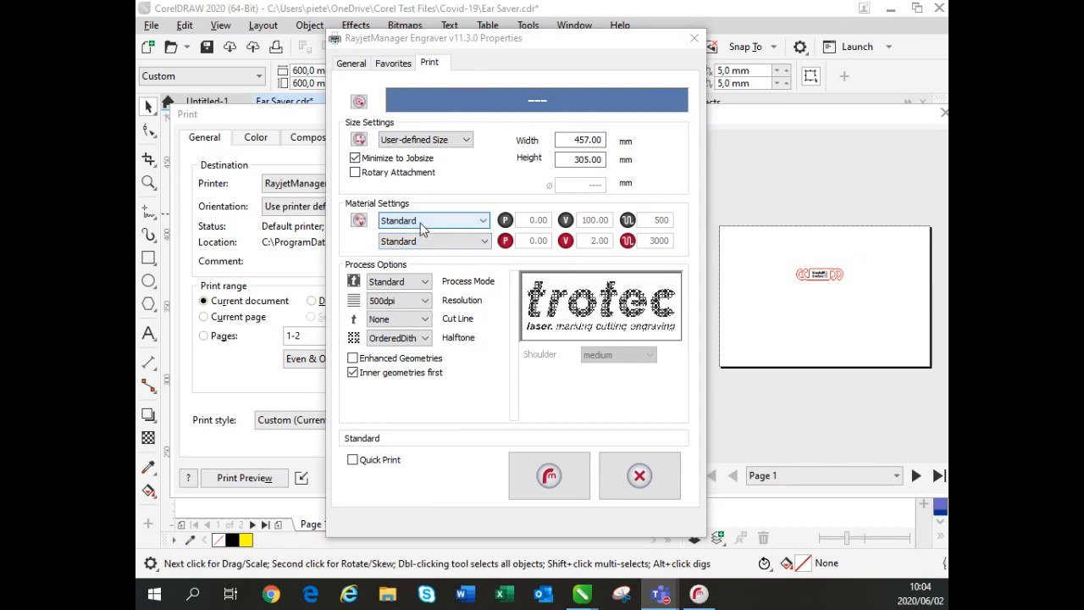
Step: Open the Standard material's database entry and examine the frequency, passes and Z-offset of its Engrave and Cut processes
{"action": "left_click", "coordinate": [359, 221]}
{"action": "left_click_drag", "start_coordinate": [392, 92], "coordinate": [409, 66]}
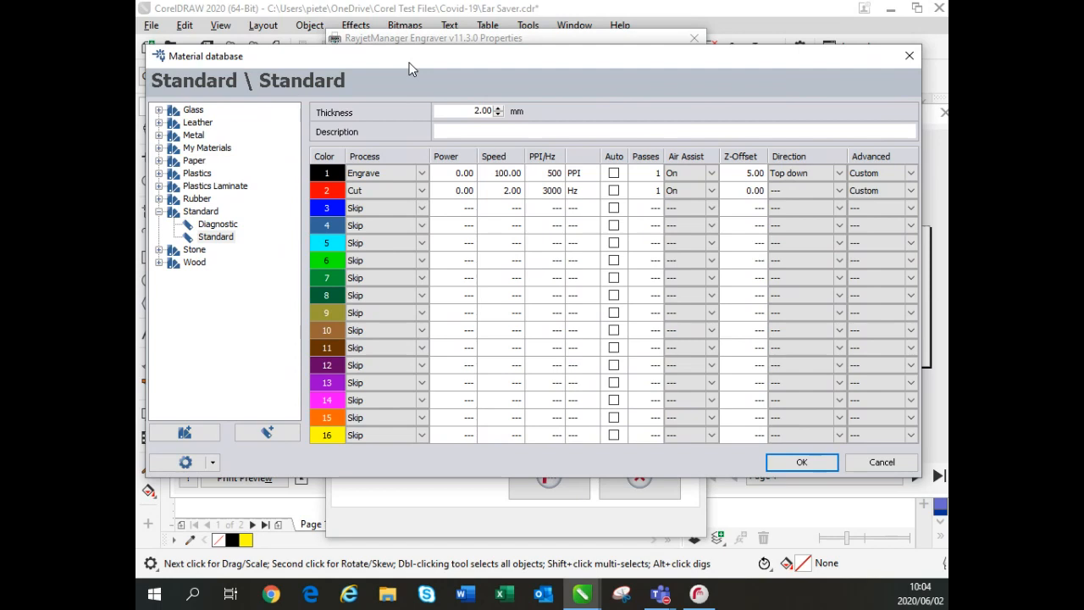
{"action": "left_click", "coordinate": [544, 191]}
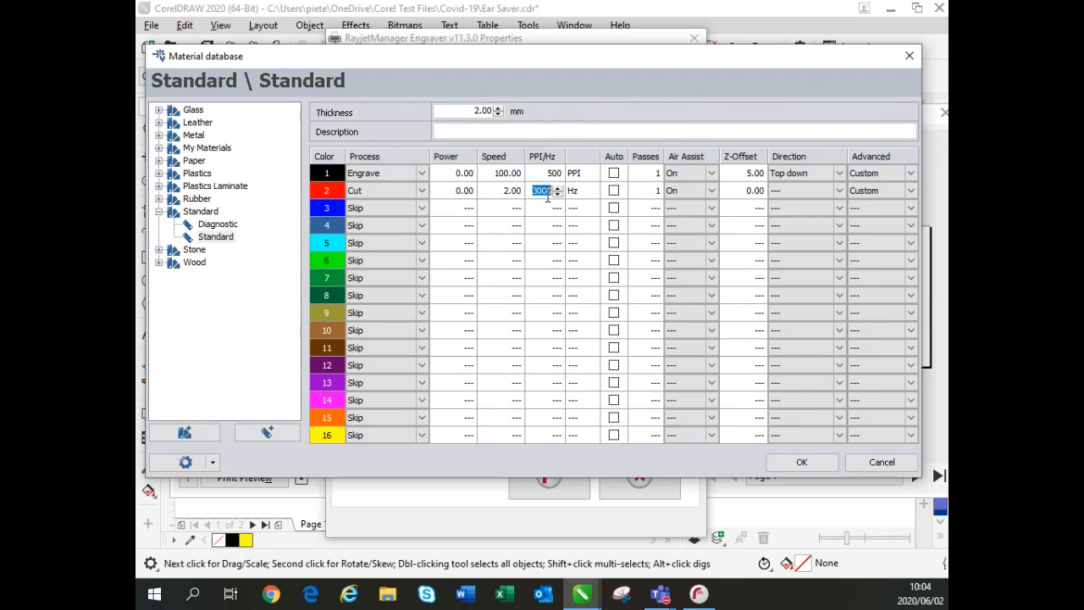
{"action": "left_click", "coordinate": [646, 174]}
{"action": "left_click", "coordinate": [653, 194]}
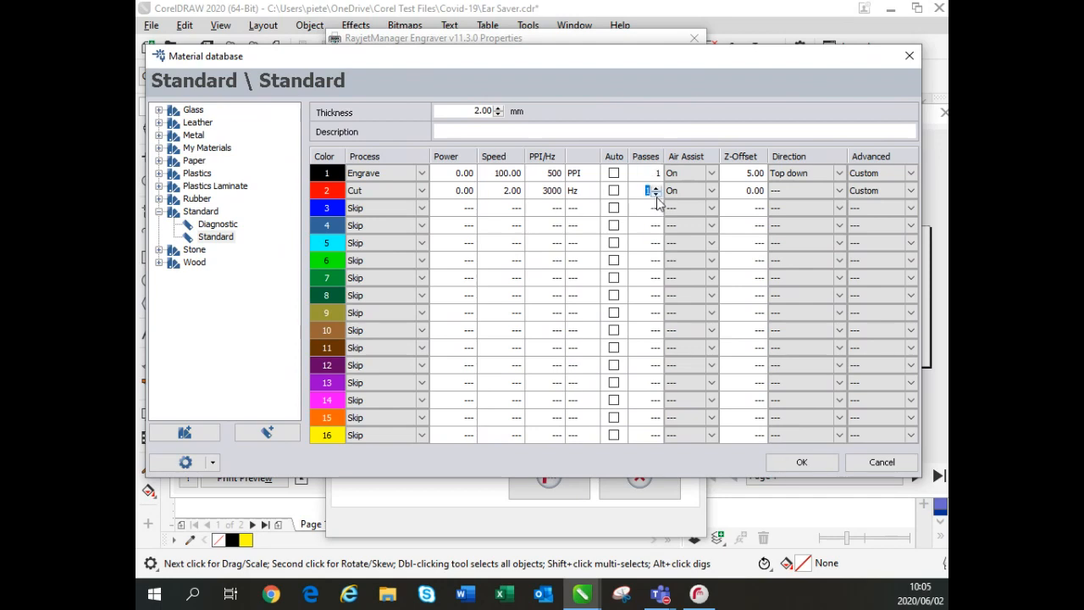
{"action": "left_click", "coordinate": [751, 171]}
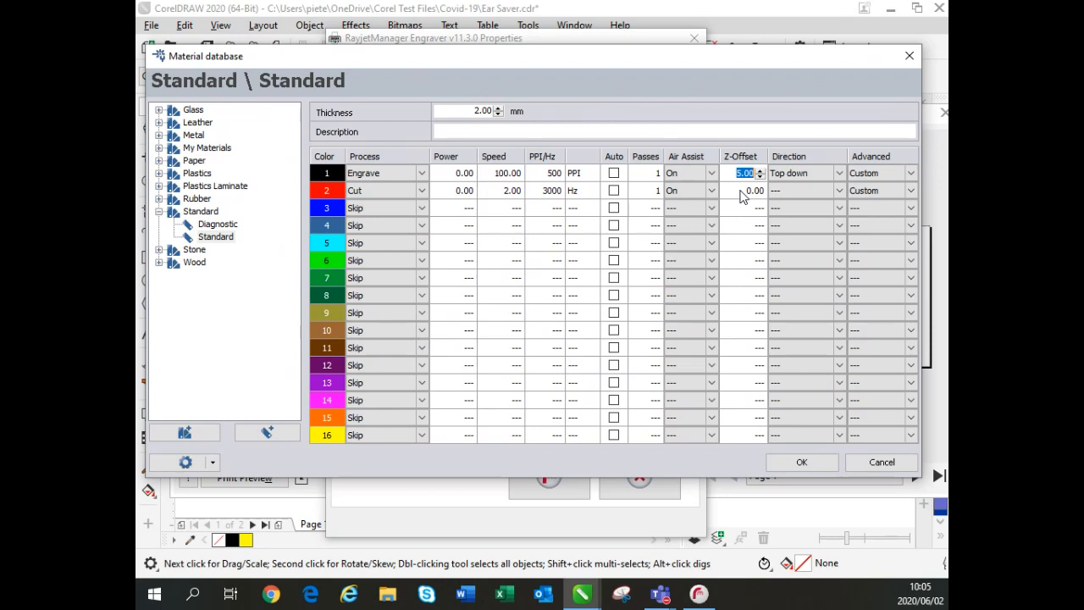
{"action": "left_click", "coordinate": [740, 191]}
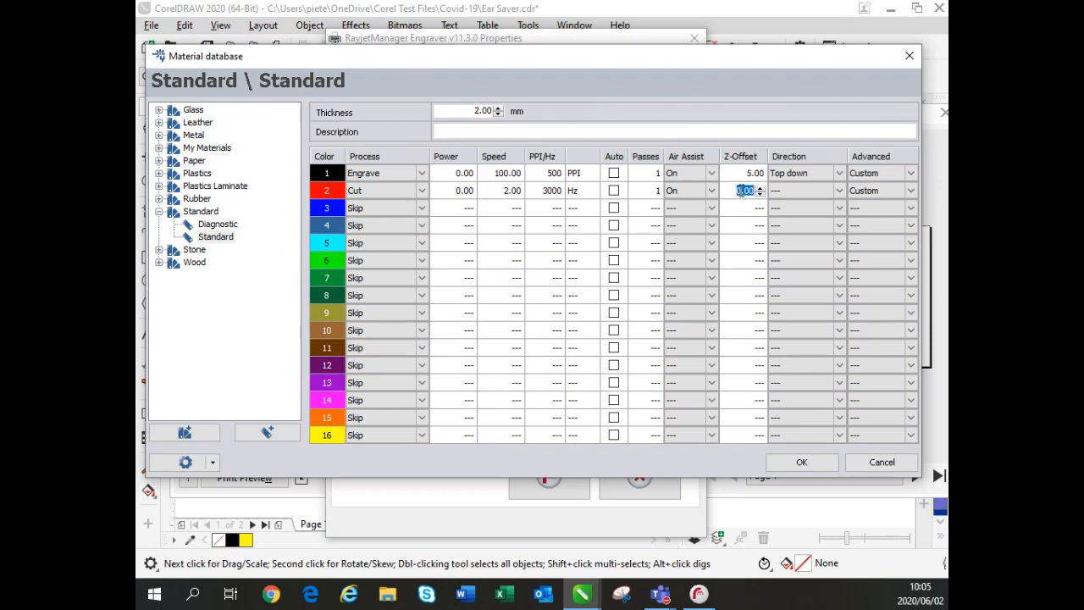
Step: Try the Bottom up direction for the black Engrave process and return it to Top down
{"action": "left_click", "coordinate": [804, 173]}
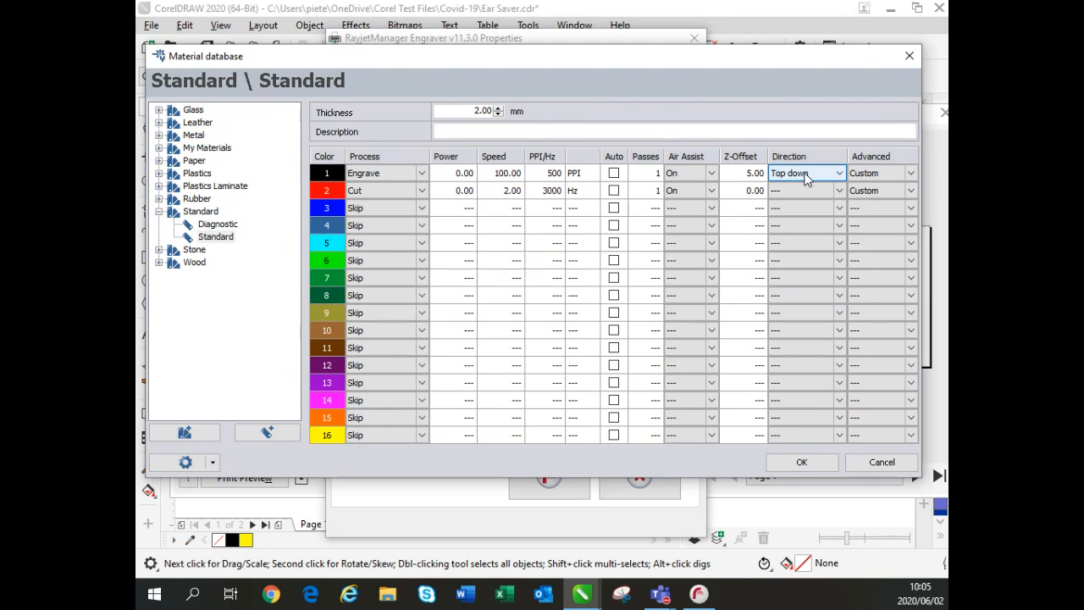
{"action": "left_click", "coordinate": [806, 176]}
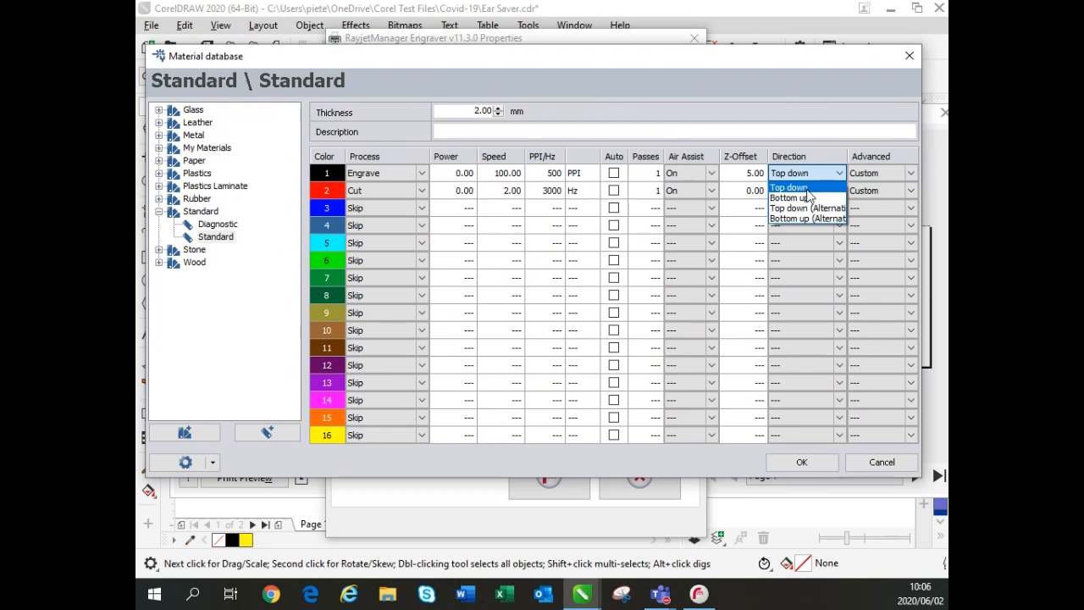
{"action": "left_click", "coordinate": [810, 197]}
{"action": "left_click", "coordinate": [813, 179]}
{"action": "left_click", "coordinate": [808, 195]}
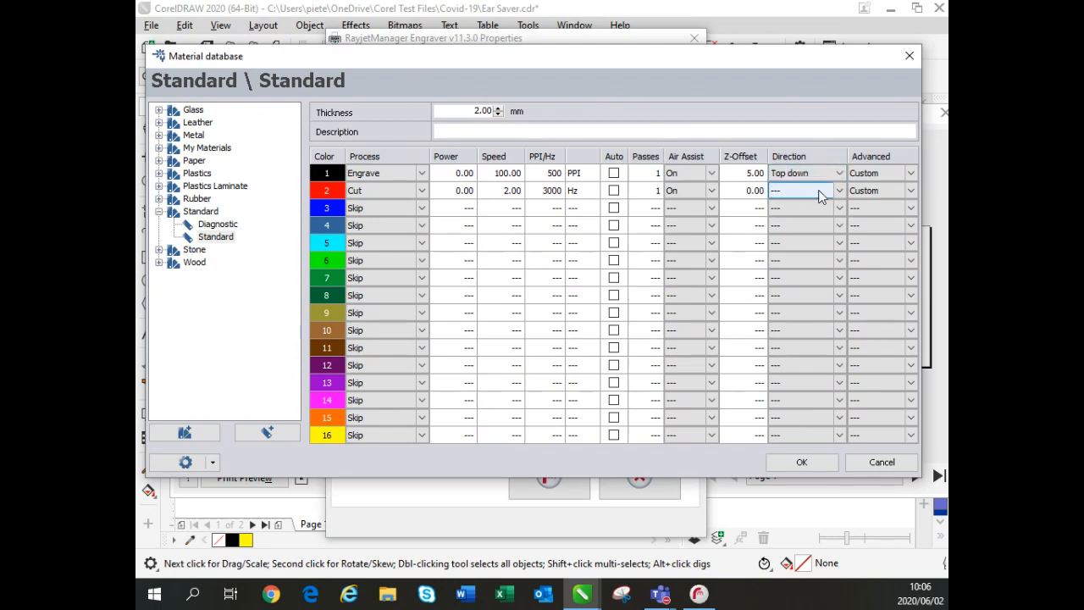
Step: Set the blue color 3 process to Engrave, try the Bottom up direction and settle on Top down
{"action": "left_click", "coordinate": [423, 217]}
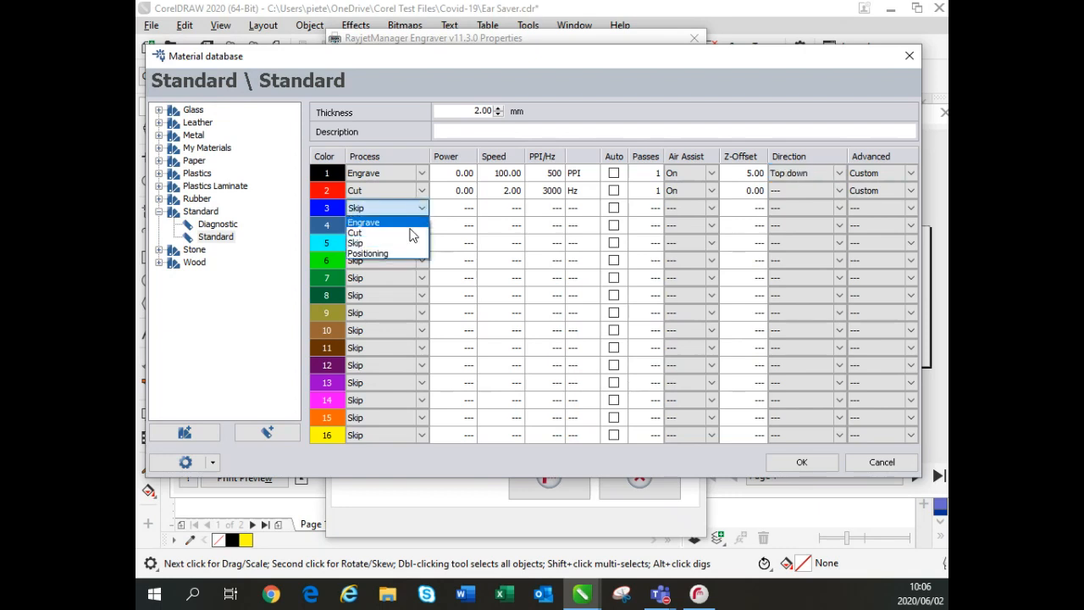
{"action": "left_click", "coordinate": [406, 222]}
{"action": "left_click", "coordinate": [839, 207]}
{"action": "left_click", "coordinate": [826, 233]}
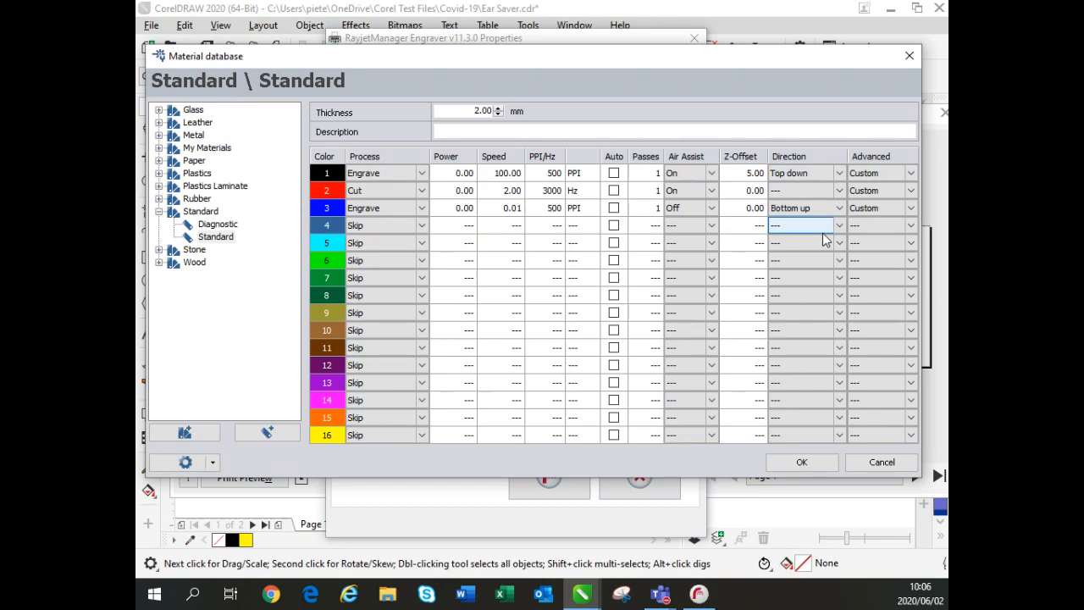
{"action": "left_click", "coordinate": [840, 209]}
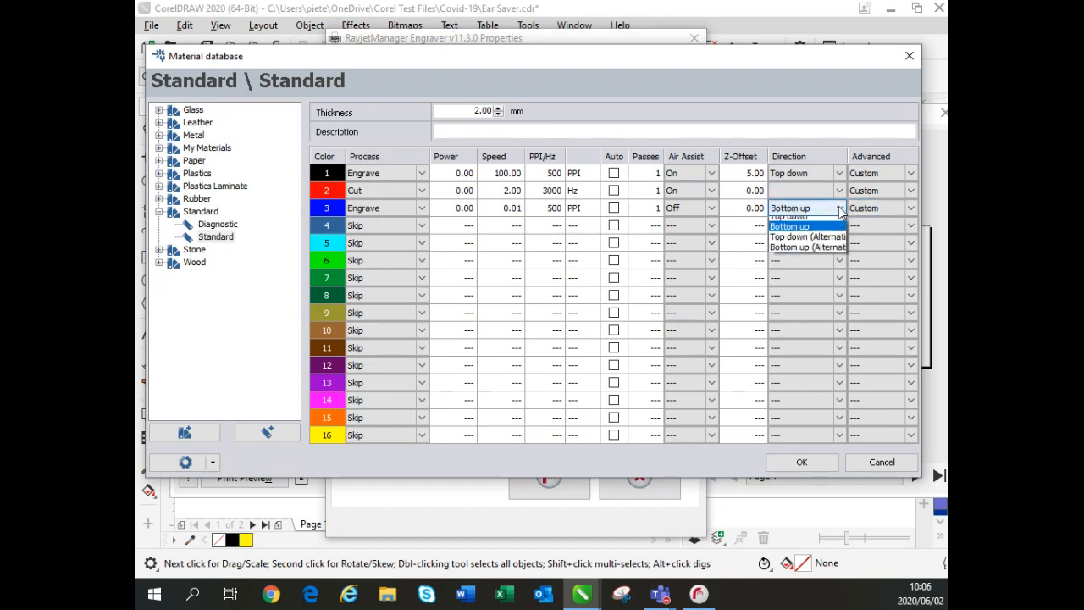
{"action": "left_click", "coordinate": [810, 220]}
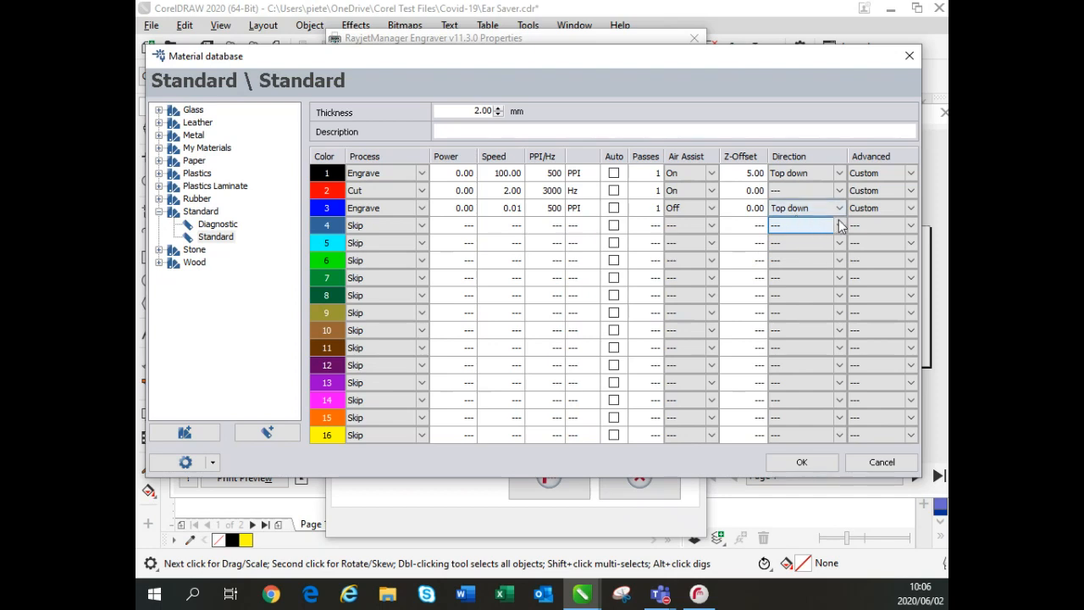
{"action": "left_click", "coordinate": [838, 209]}
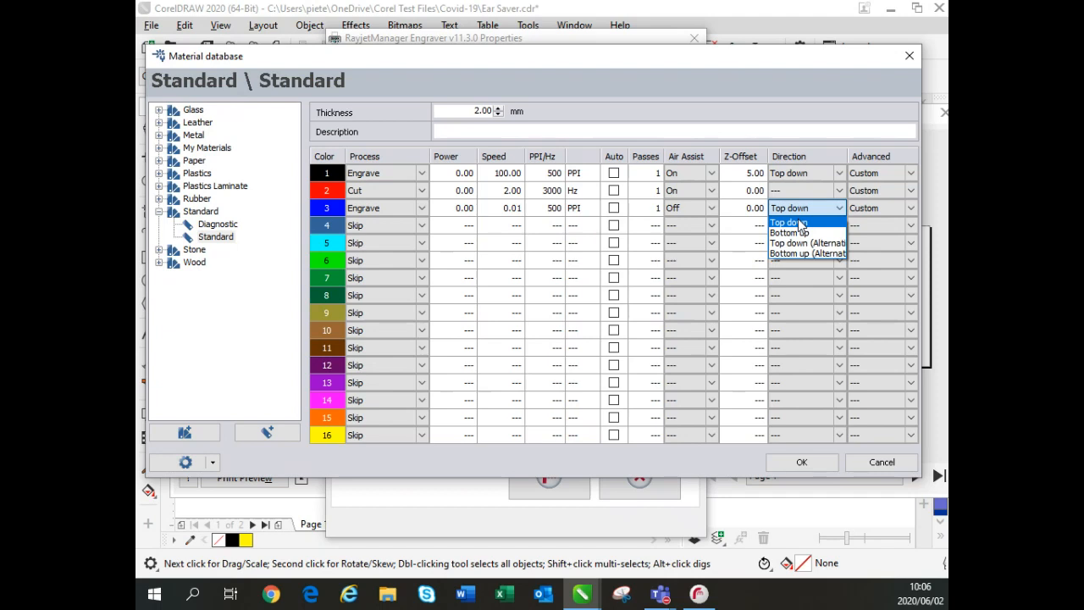
{"action": "left_click", "coordinate": [800, 223]}
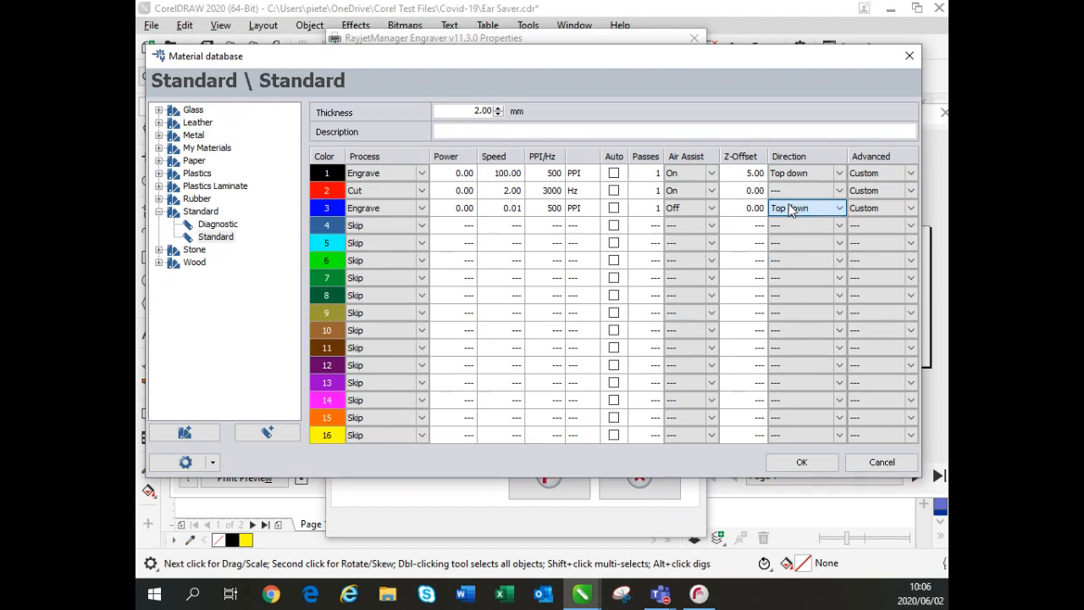
Step: Change the blue color 3 process to Cut and accept the material database settings
{"action": "left_click", "coordinate": [385, 208]}
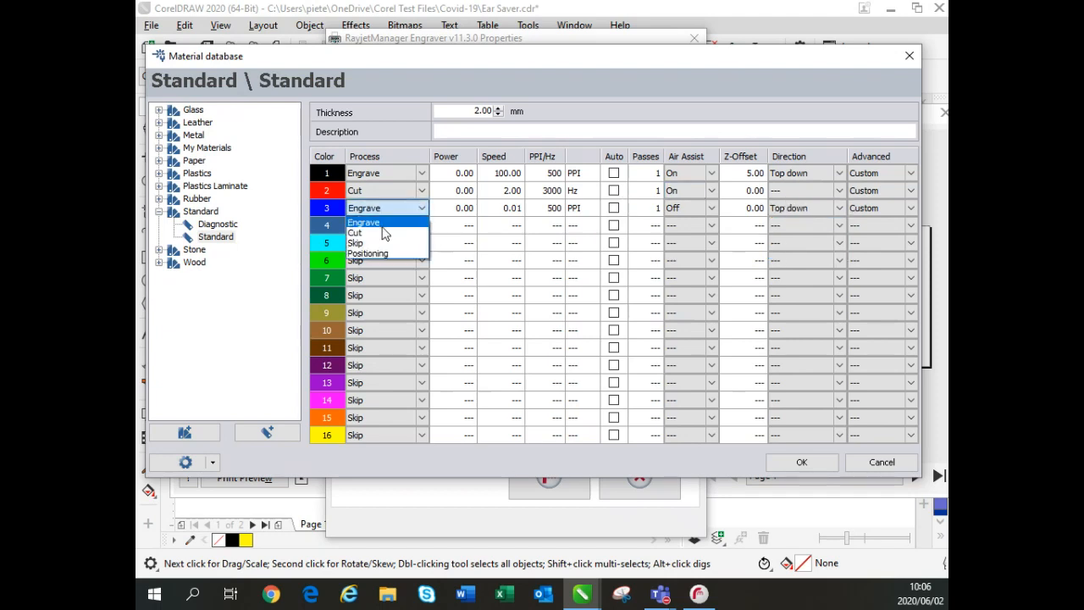
{"action": "left_click", "coordinate": [373, 234]}
{"action": "left_click", "coordinate": [801, 463]}
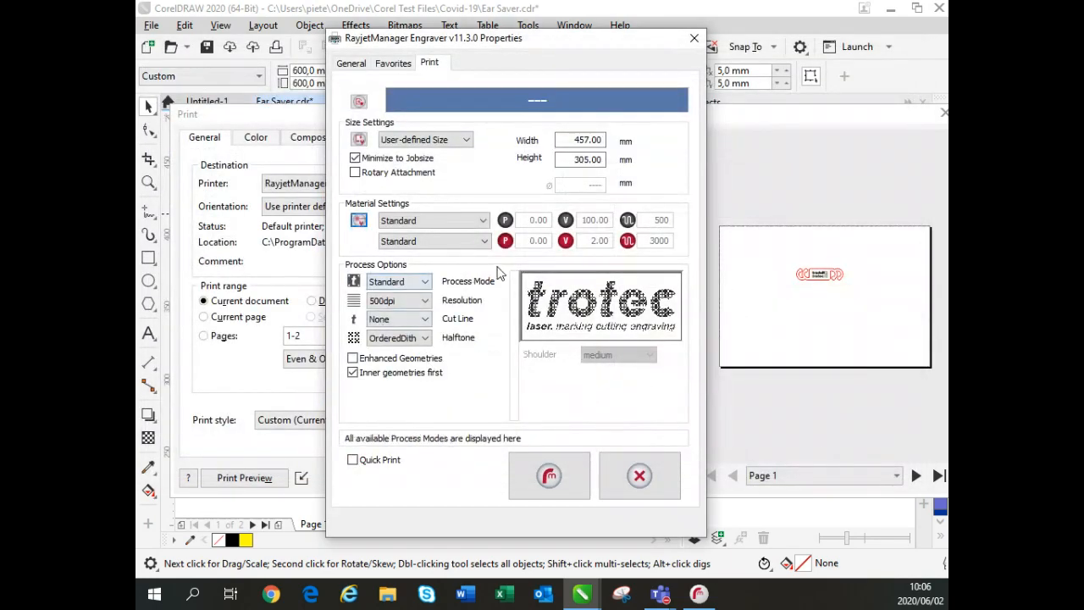
Step: Switch the process mode to Cut job and back to Standard
{"action": "left_click", "coordinate": [395, 284]}
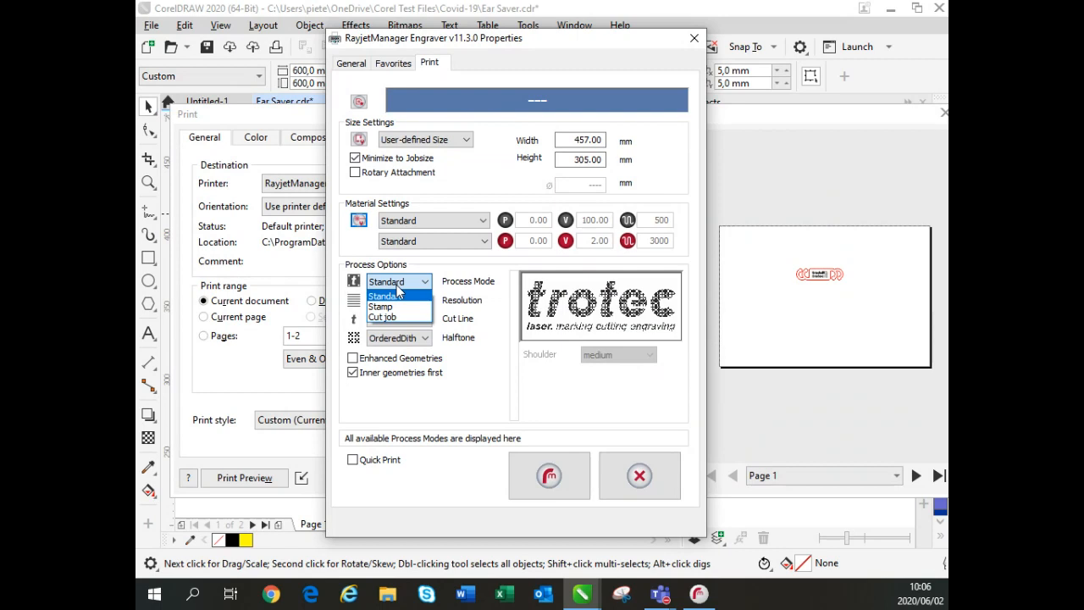
{"action": "left_click", "coordinate": [386, 330]}
{"action": "left_click", "coordinate": [398, 281]}
{"action": "left_click", "coordinate": [400, 317]}
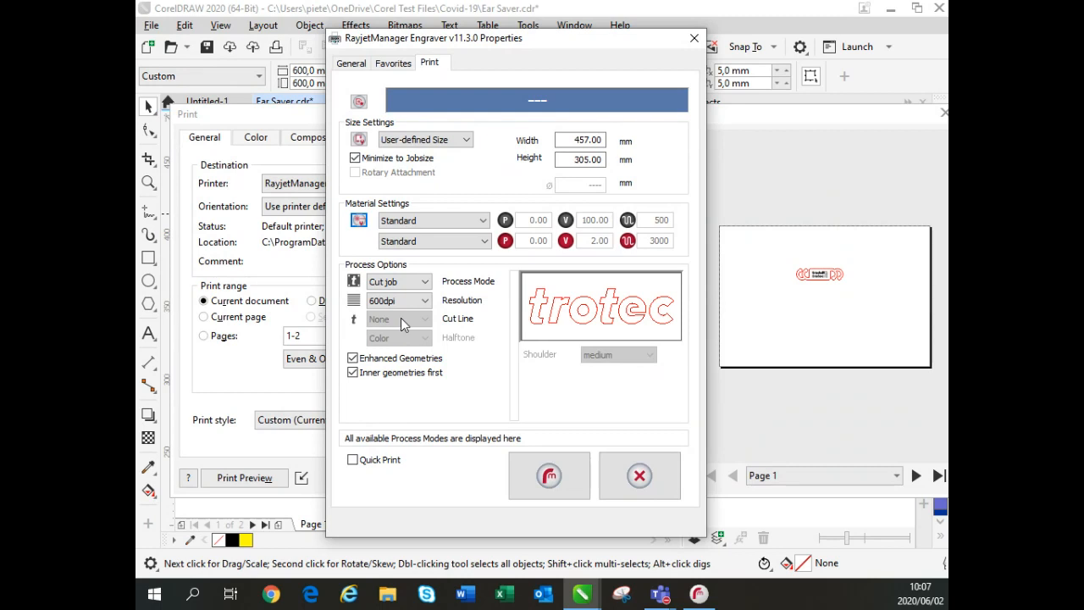
{"action": "left_click", "coordinate": [413, 281]}
{"action": "left_click", "coordinate": [418, 297]}
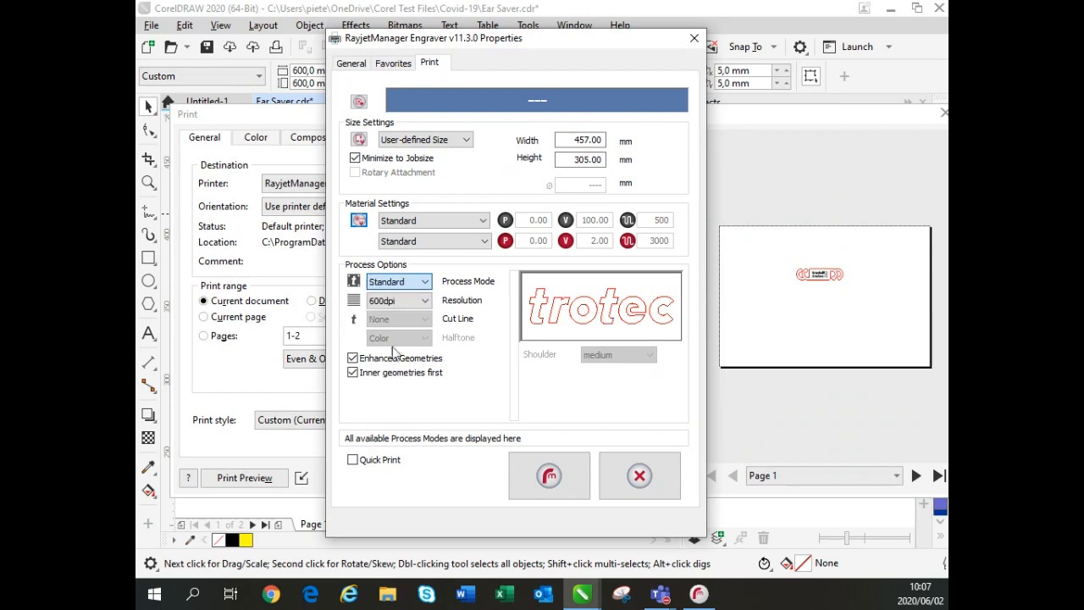
Step: Try a print job resolution of 600dpi and settle on 500dpi
{"action": "left_click", "coordinate": [429, 302]}
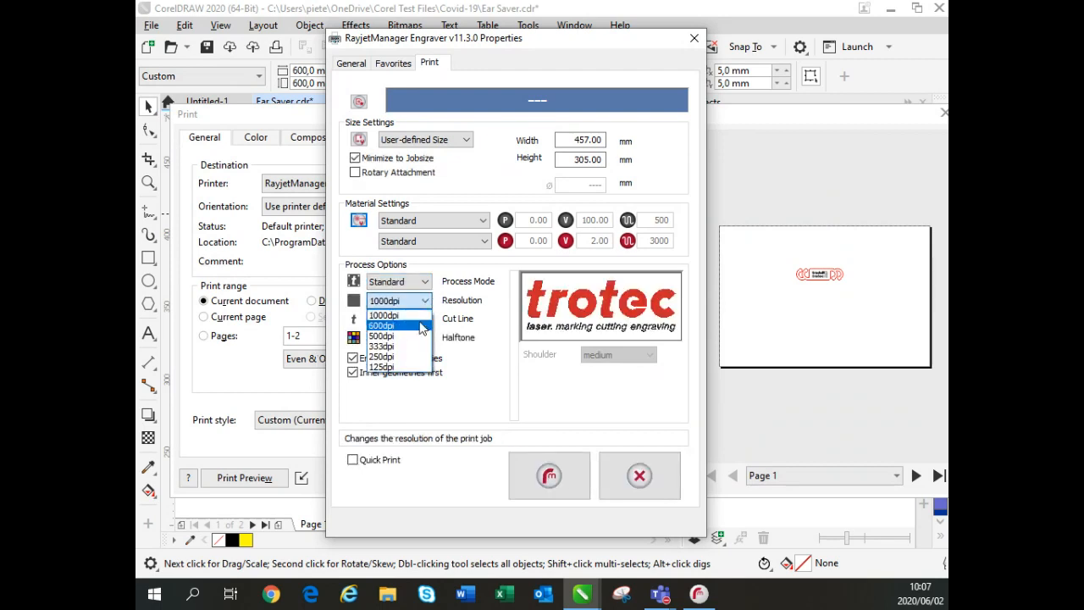
{"action": "left_click", "coordinate": [394, 327]}
{"action": "left_click", "coordinate": [398, 302]}
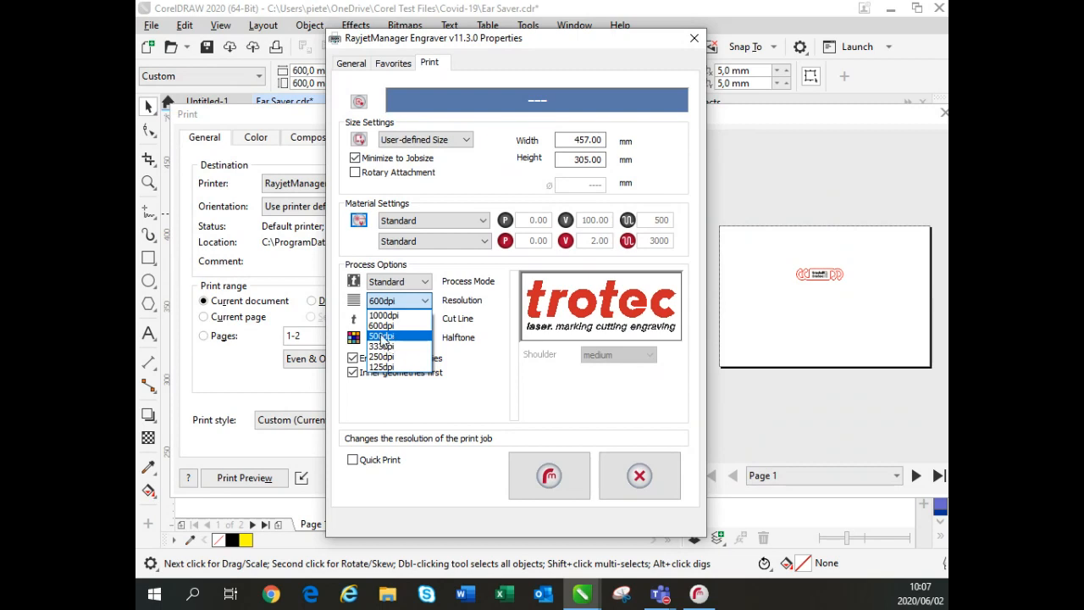
{"action": "left_click", "coordinate": [382, 337]}
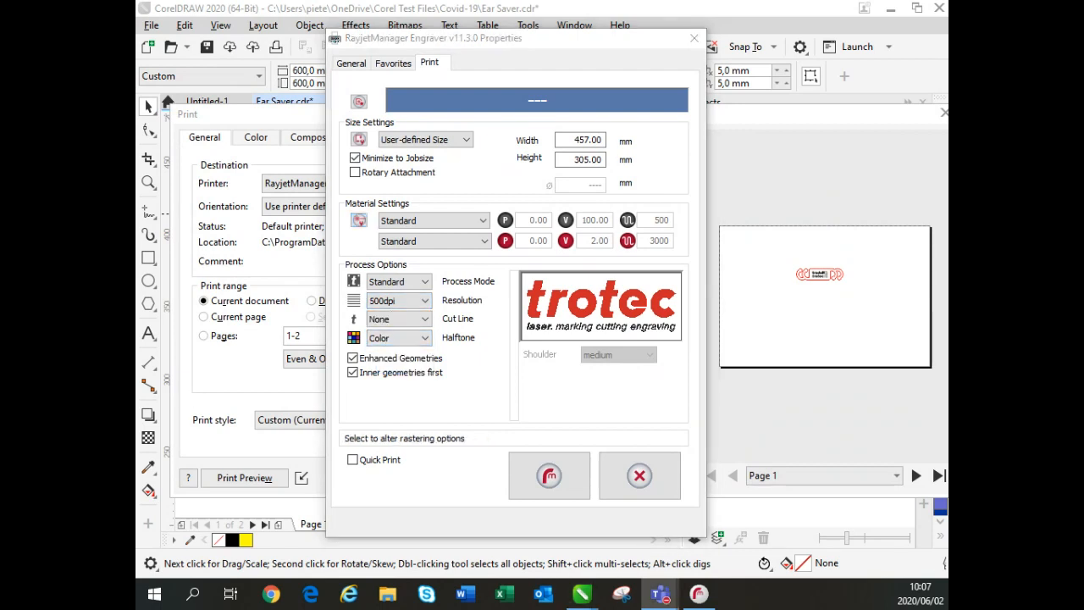
Step: Examine the available Cut Line and Halftone options, keeping None and Color selected
{"action": "left_click", "coordinate": [424, 319]}
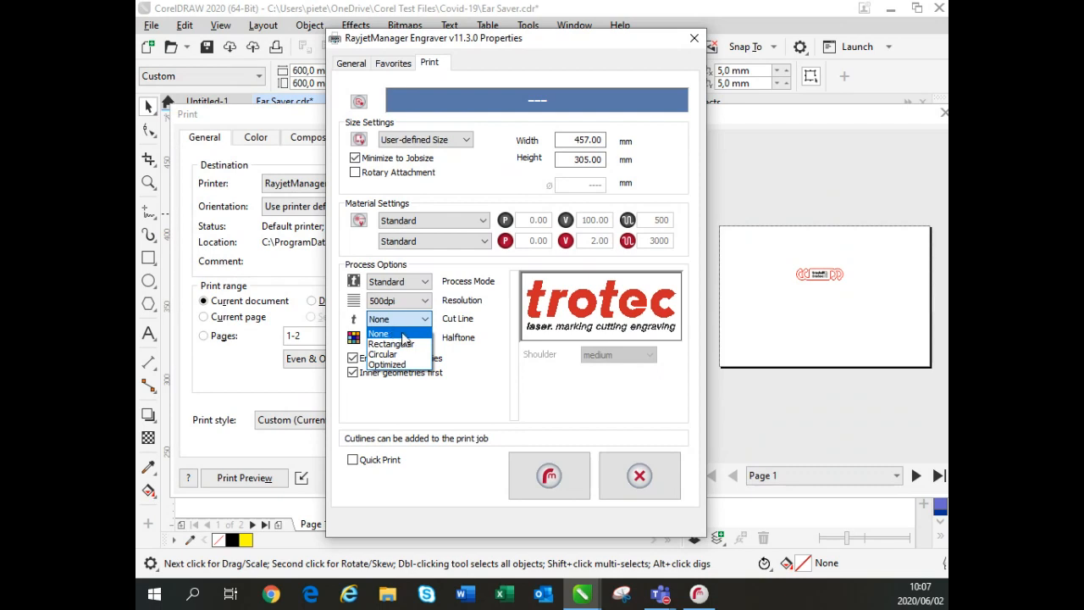
{"action": "left_click", "coordinate": [408, 319]}
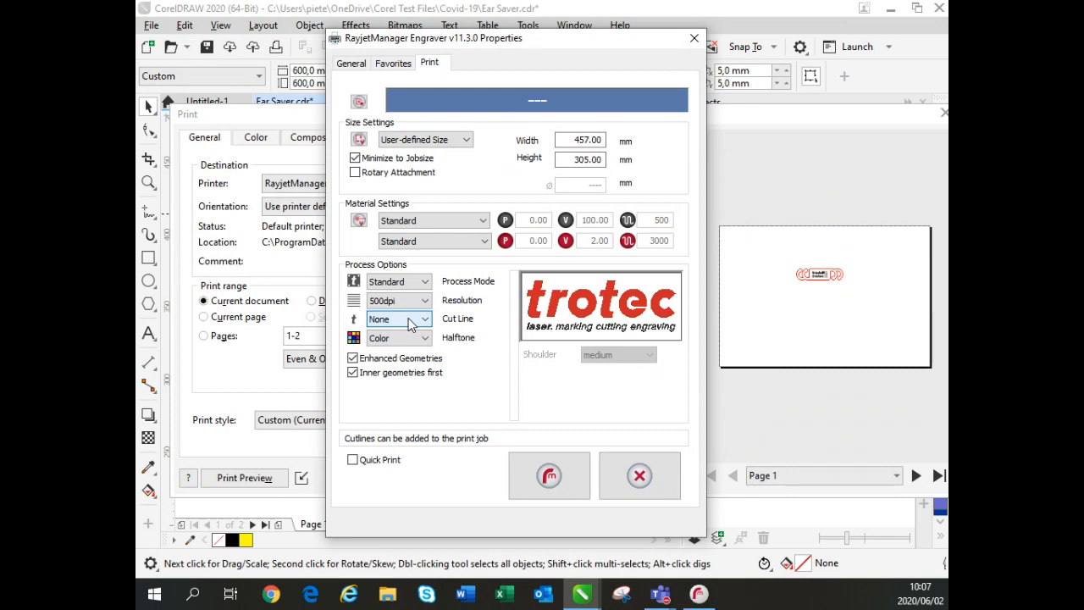
{"action": "left_click", "coordinate": [412, 339]}
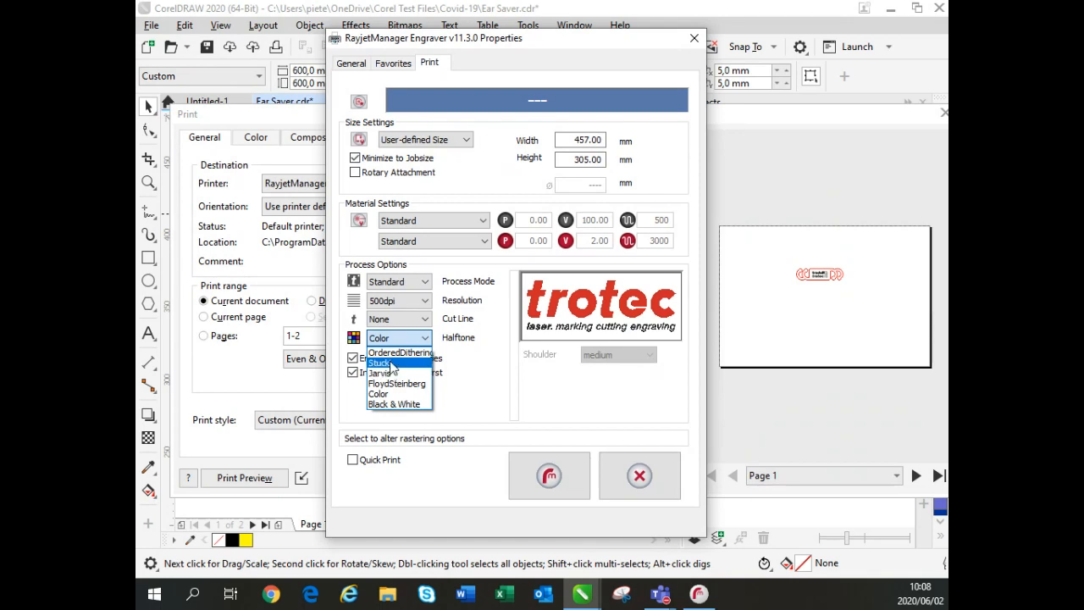
{"action": "left_click", "coordinate": [438, 343]}
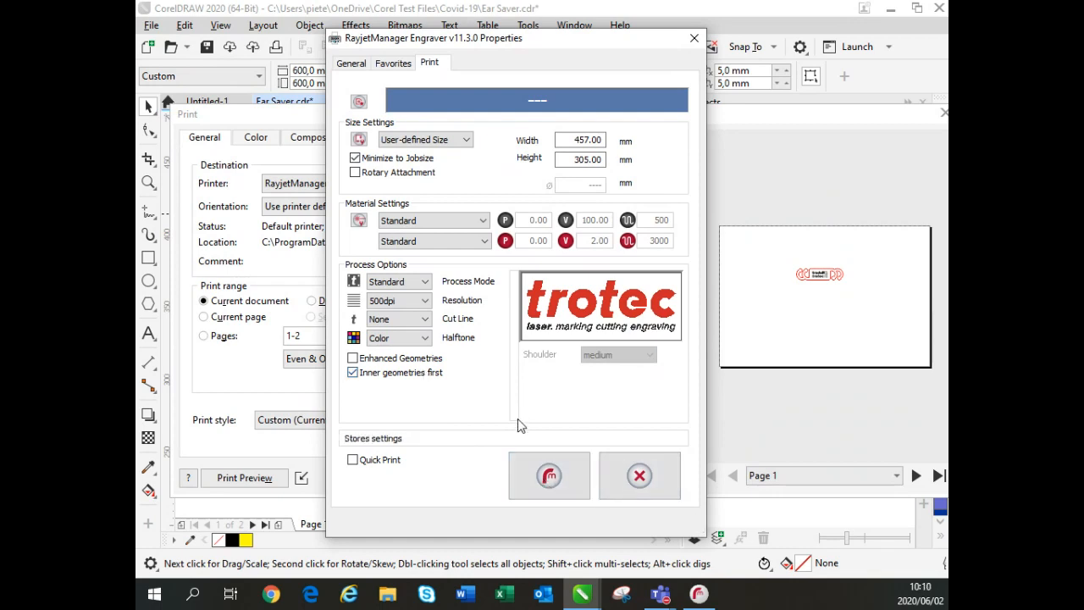
Step: Turn off Enhanced Geometries, accept the engraver properties and print only the current page
{"action": "left_click", "coordinate": [568, 484]}
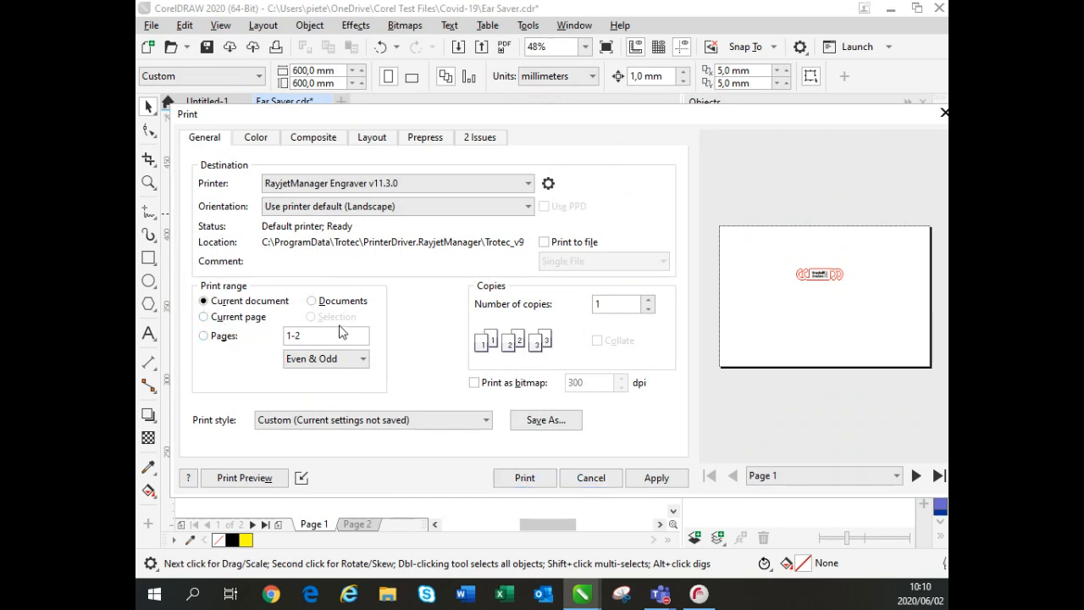
{"action": "left_click", "coordinate": [234, 318]}
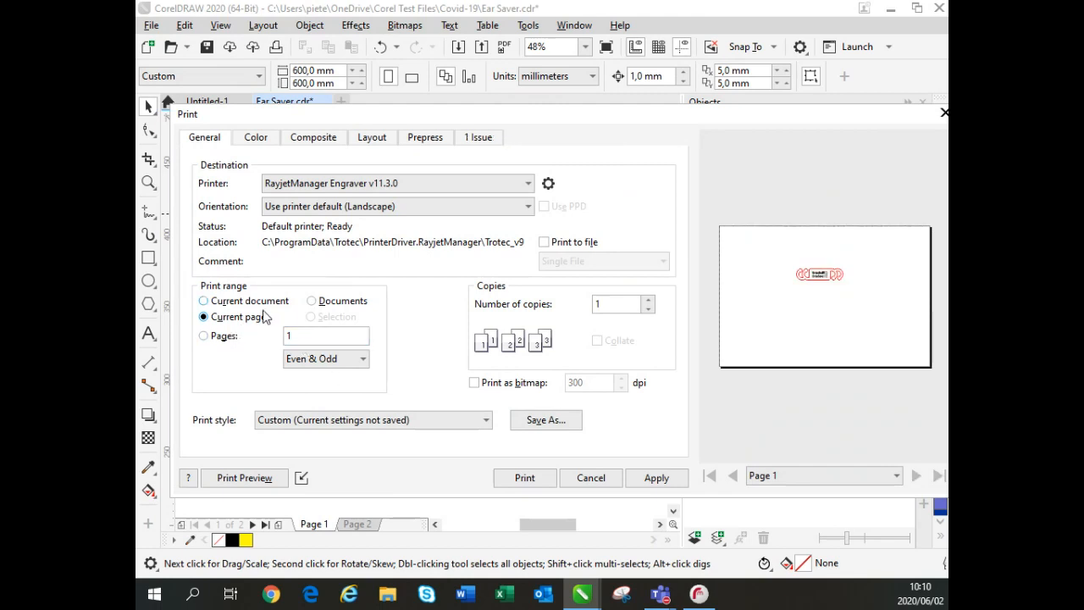
{"action": "left_click", "coordinate": [525, 478]}
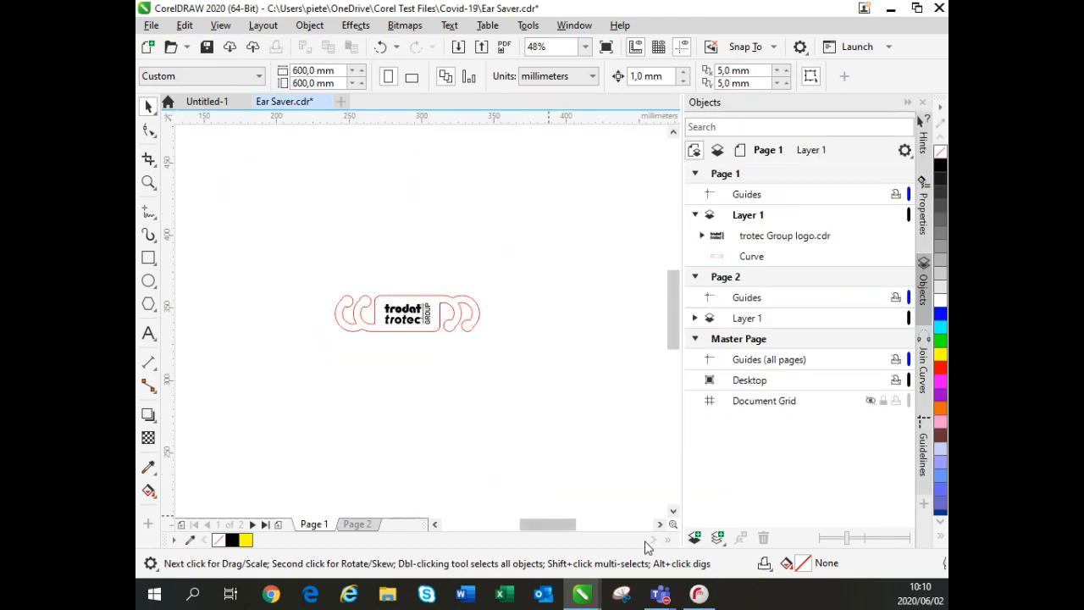
Step: Switch to RayjetManager and show the whole engraving plate
{"action": "left_click", "coordinate": [692, 596]}
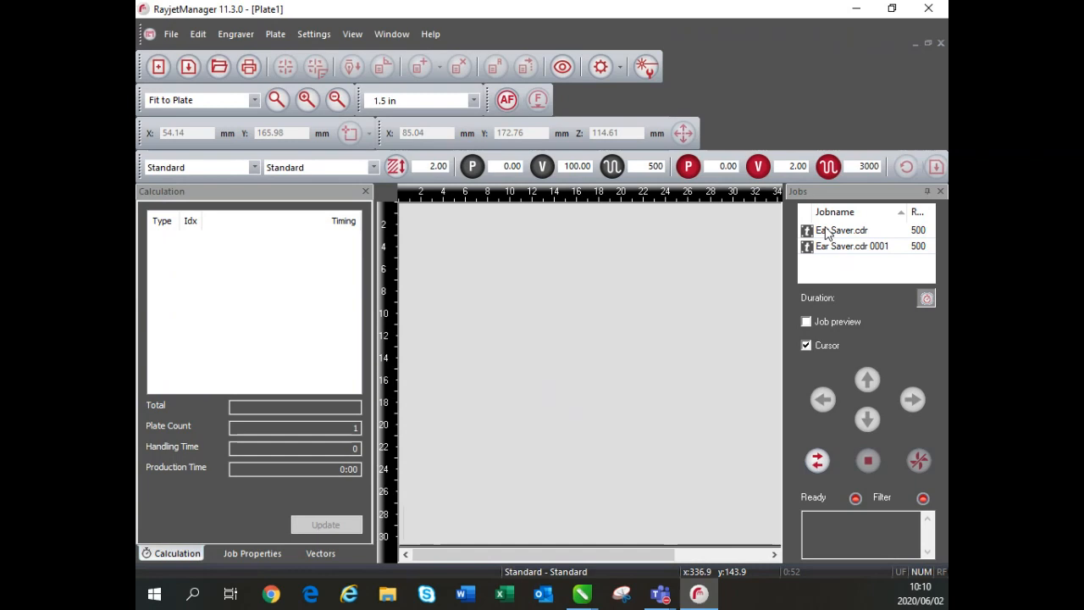
{"action": "scroll", "coordinate": [659, 341], "scroll_direction": "down", "scroll_amount": 1}
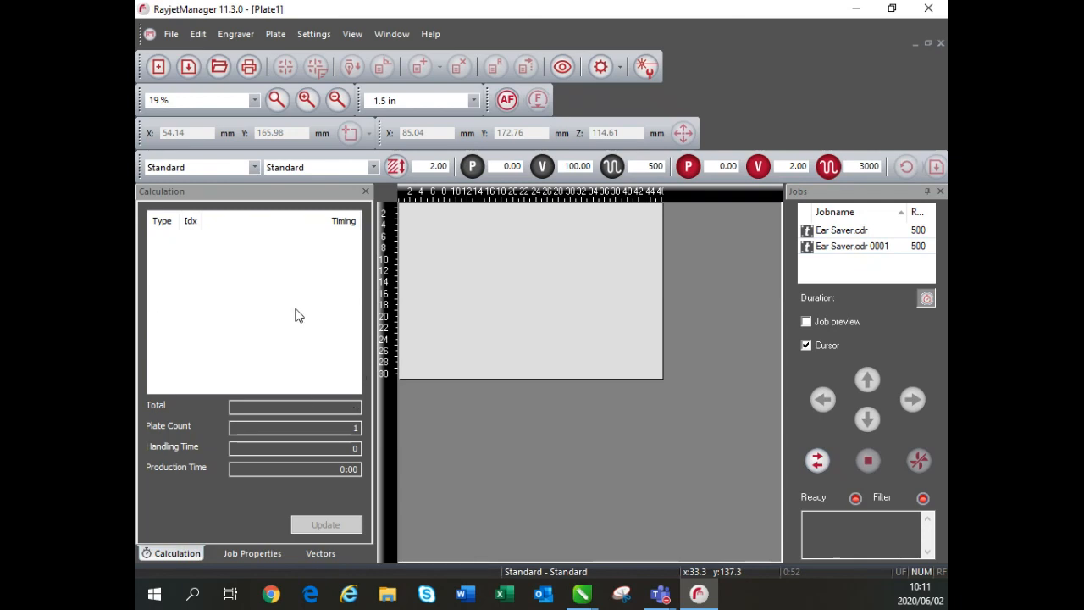
Step: Place the Ear Saver.cdr 0001 job on the plate and move it to about X 169 mm, Y 72 mm
{"action": "double_click", "coordinate": [873, 252]}
{"action": "left_click_drag", "start_coordinate": [434, 210], "coordinate": [532, 251]}
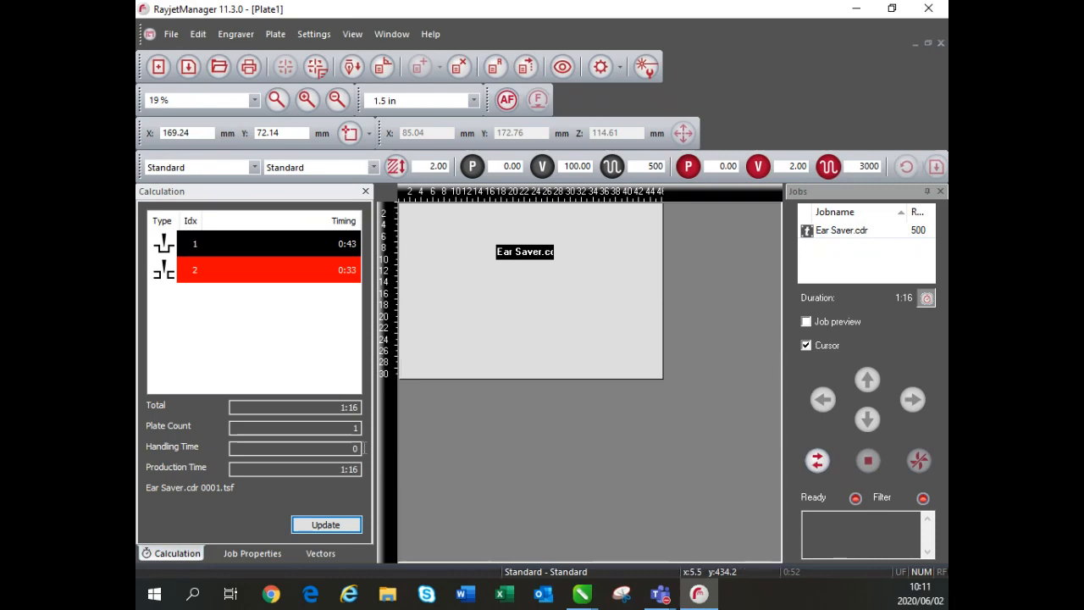
Step: Try to choose Paper 160g/m in the material database, refresh the changed data and accept the dialog
{"action": "double_click", "coordinate": [510, 279]}
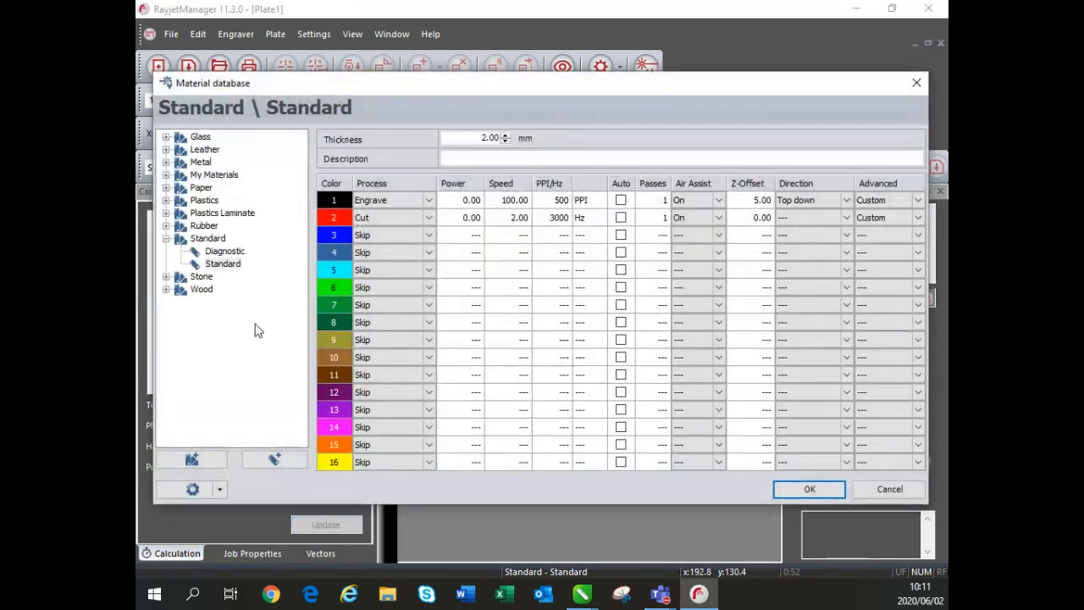
{"action": "double_click", "coordinate": [203, 189]}
{"action": "left_click", "coordinate": [216, 212]}
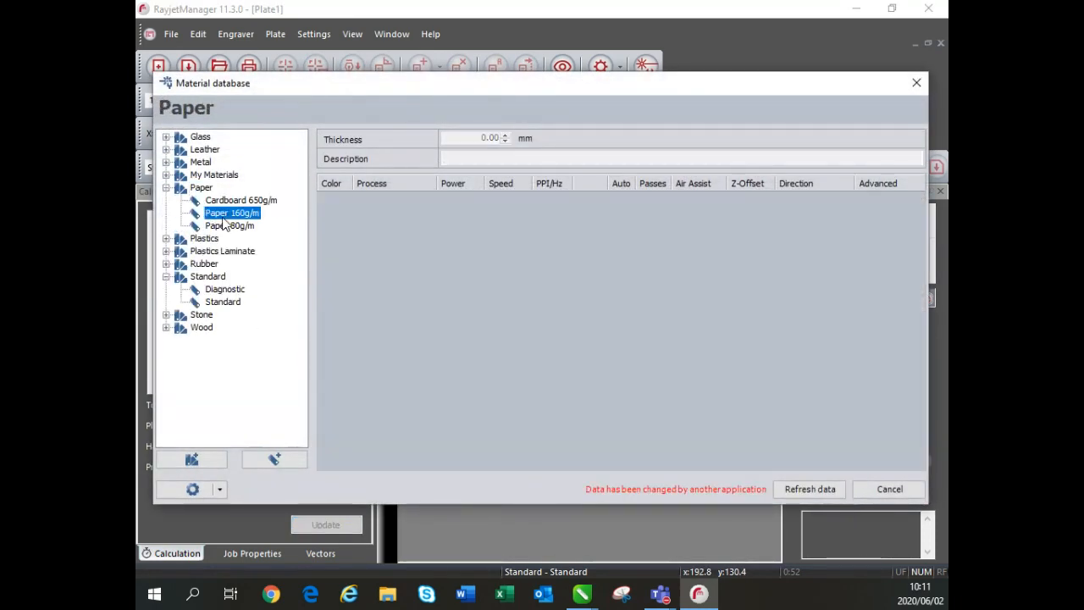
{"action": "left_click", "coordinate": [833, 493]}
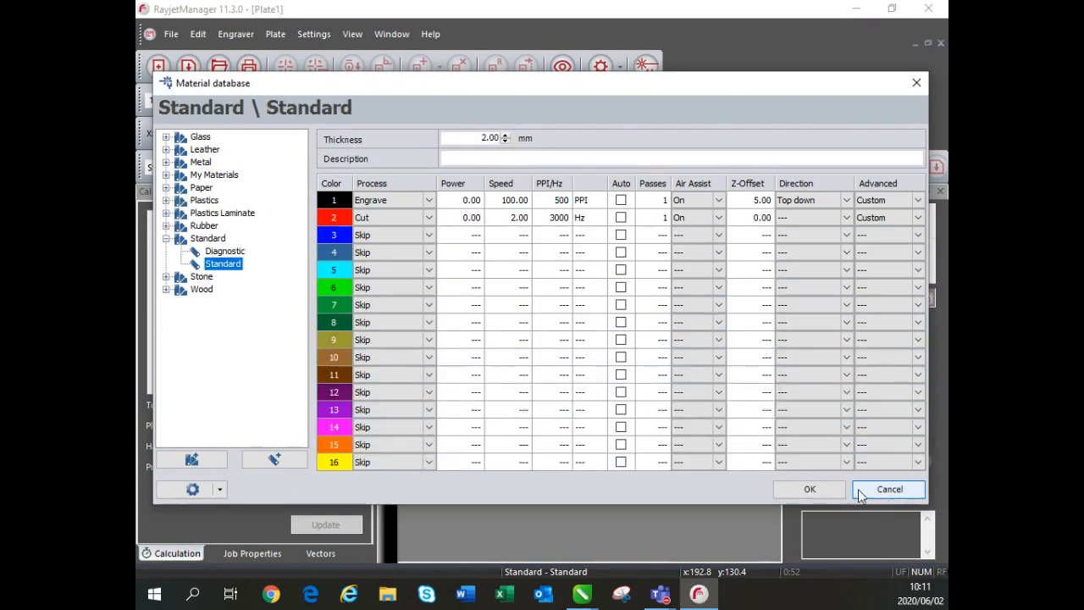
{"action": "left_click", "coordinate": [817, 488]}
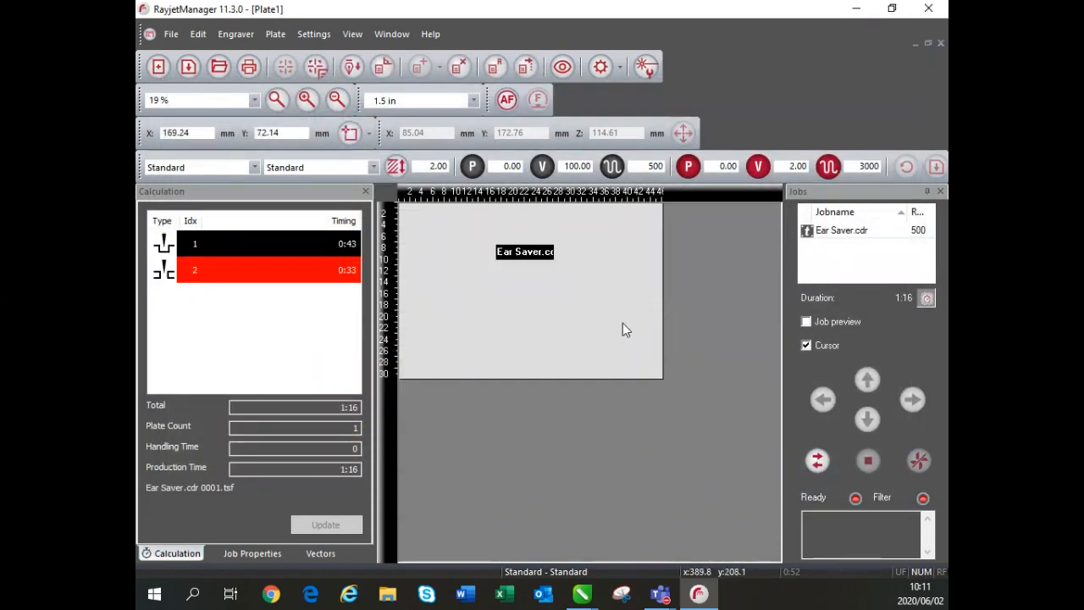
Step: Set the material to Paper with the Paper 160g/m preset and update the job's time calculation
{"action": "left_click", "coordinate": [308, 168]}
{"action": "left_click", "coordinate": [233, 170]}
{"action": "left_click", "coordinate": [234, 168]}
{"action": "left_click", "coordinate": [180, 225]}
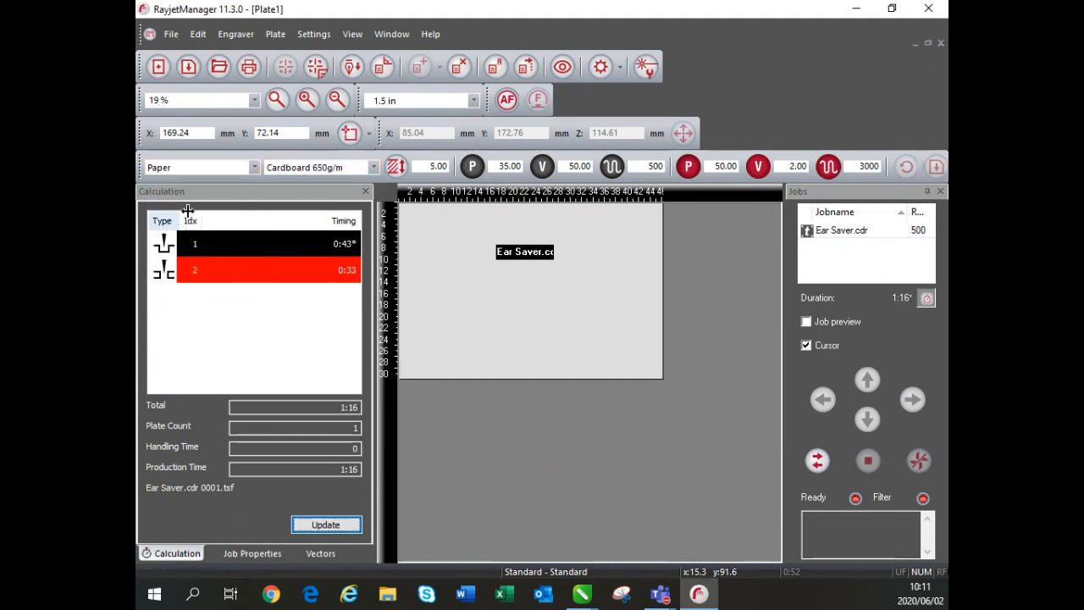
{"action": "left_click", "coordinate": [337, 167]}
{"action": "left_click", "coordinate": [322, 193]}
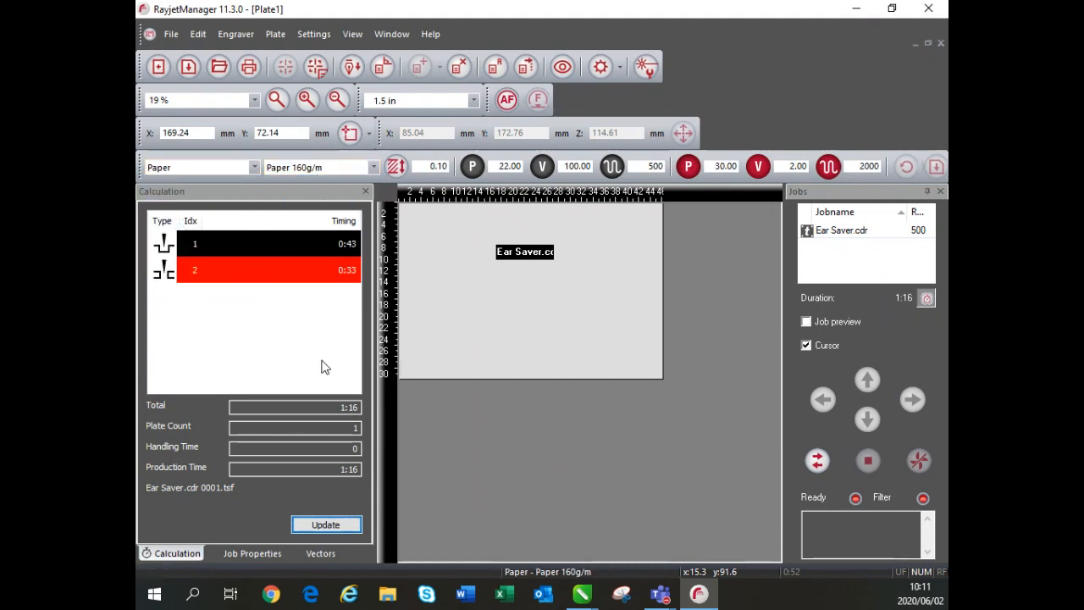
{"action": "left_click", "coordinate": [326, 524]}
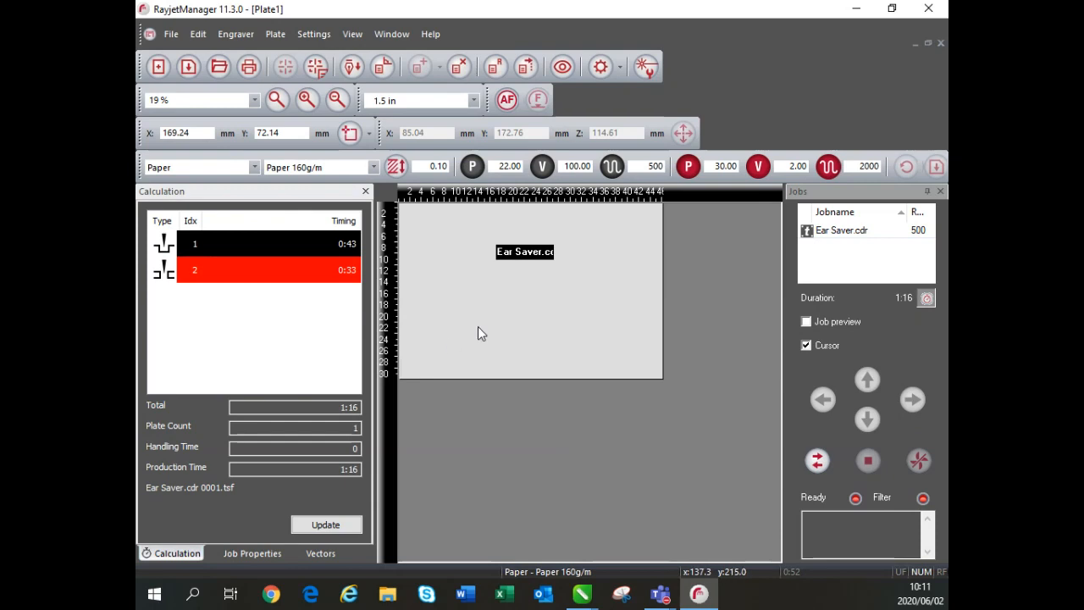
Step: Connect to the laser engraver and move the laser head to about X 86.92 mm, Y 167.46 mm
{"action": "left_click", "coordinate": [818, 461]}
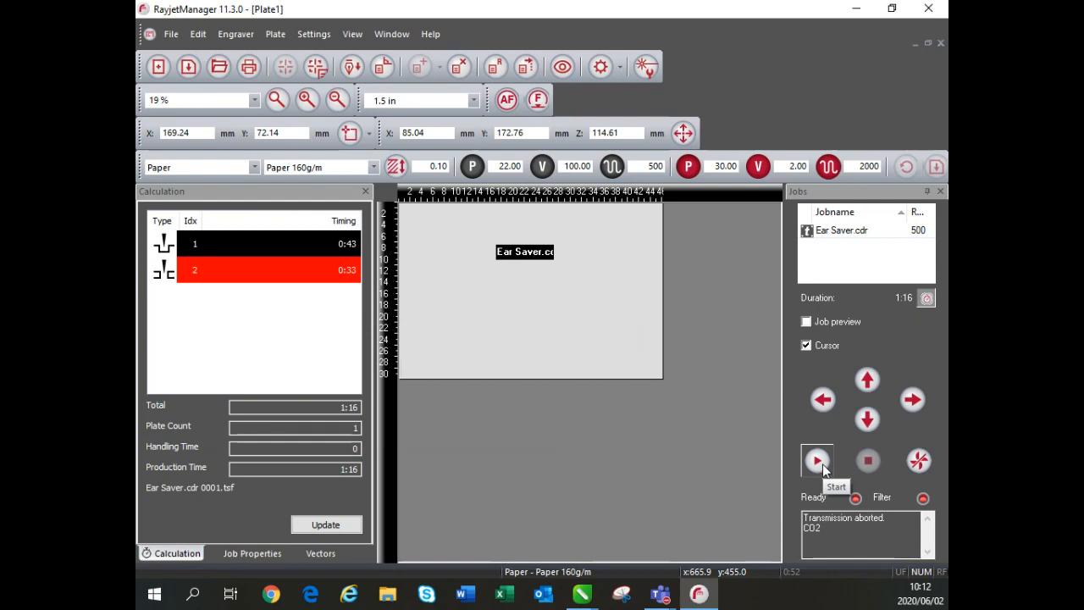
{"action": "left_click", "coordinate": [865, 387]}
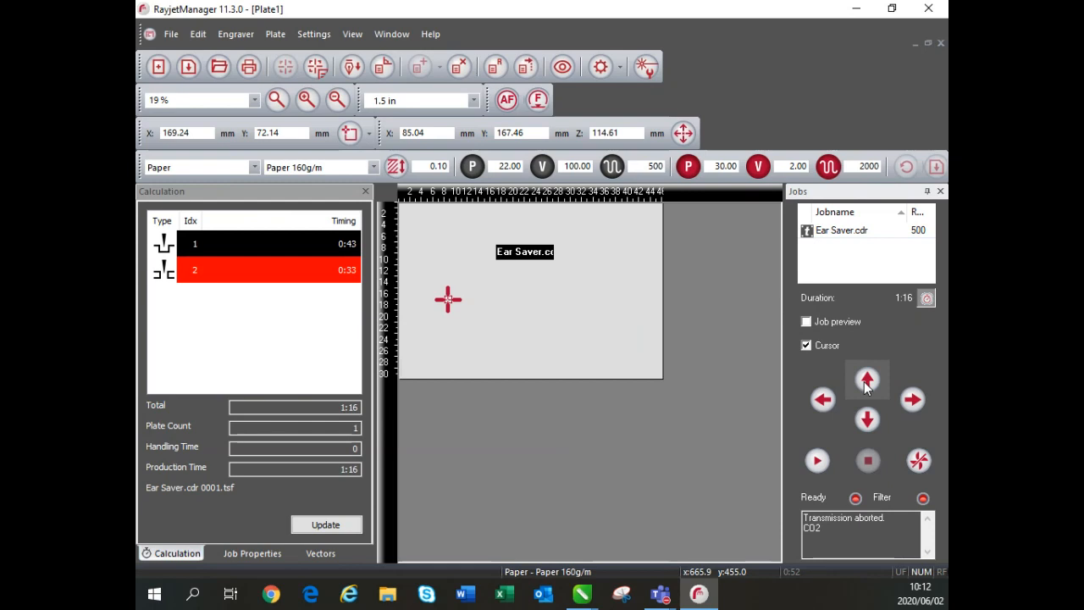
{"action": "left_click", "coordinate": [918, 408]}
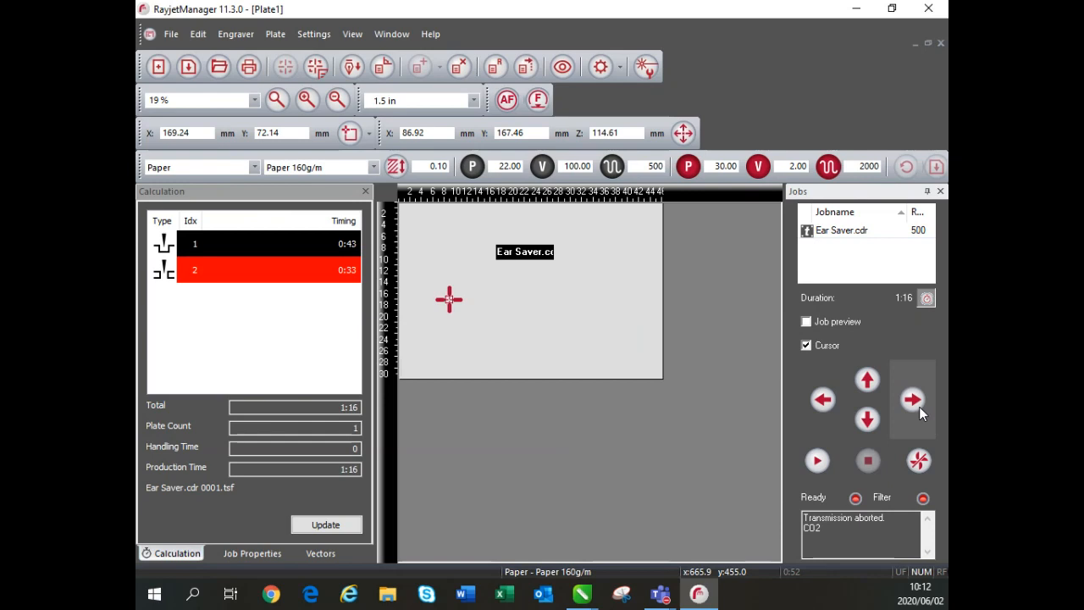
Step: Align the upper-left corner of the Ear Saver job with the laser crosshair at X 86.92, Y 167.46 and deselect the job
{"action": "left_click_drag", "start_coordinate": [520, 276], "coordinate": [476, 307]}
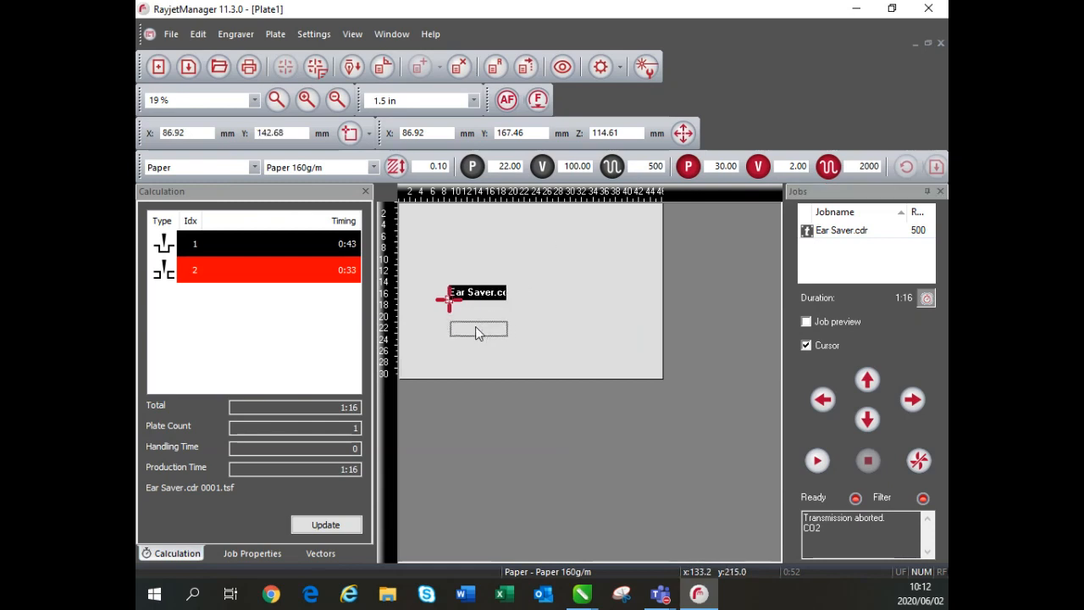
{"action": "left_click_drag", "start_coordinate": [488, 324], "coordinate": [453, 312]}
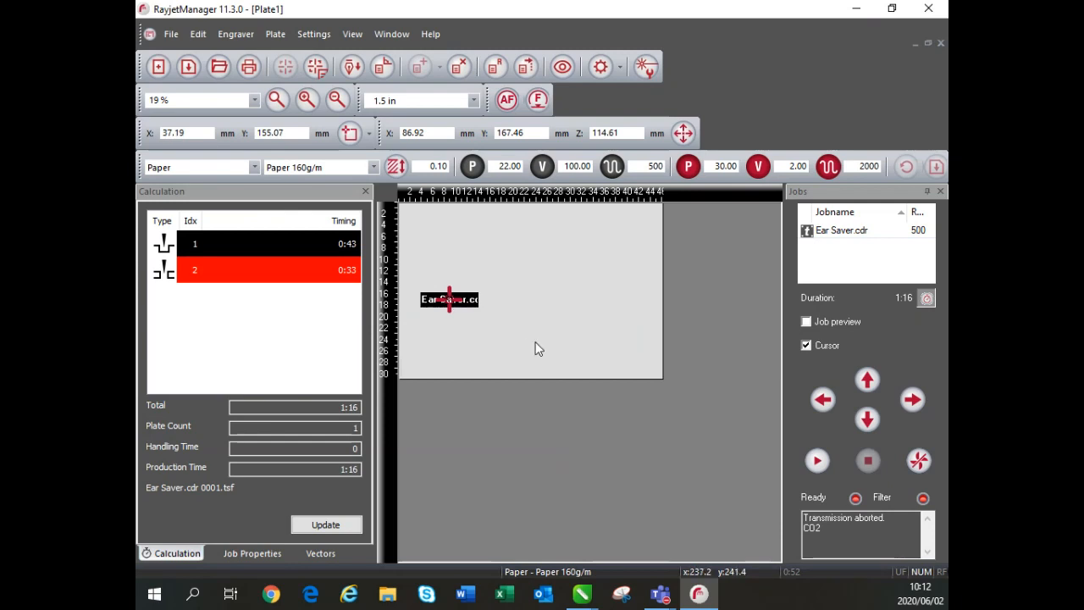
{"action": "left_click_drag", "start_coordinate": [449, 303], "coordinate": [477, 311]}
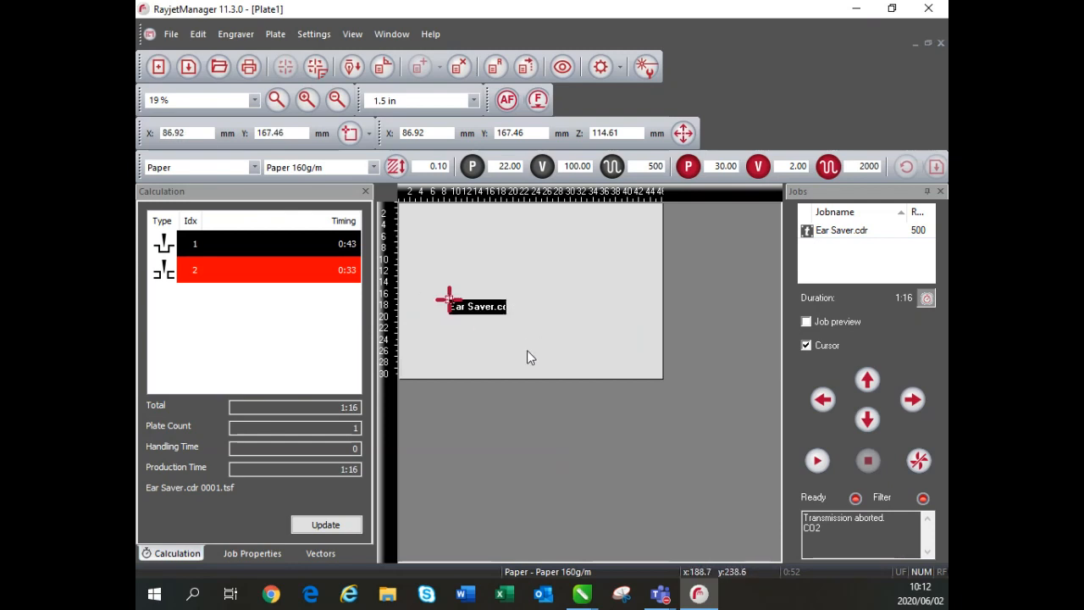
{"action": "left_click", "coordinate": [545, 290]}
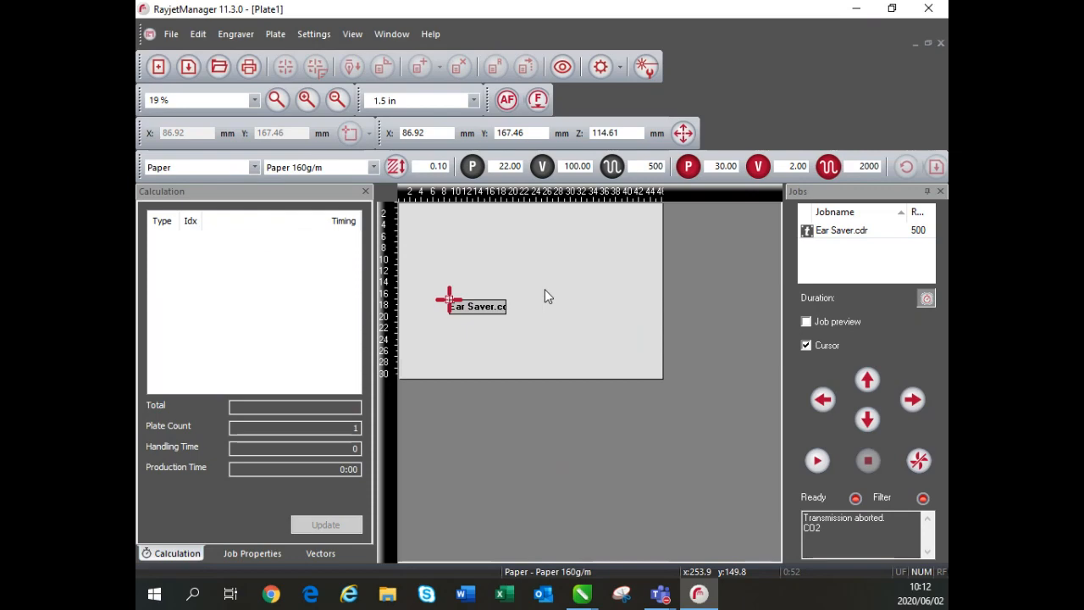
Step: Examine the engrave and cut power, speed, frequency and passes for Paper 160g/m in the material database, leaving it without changes
{"action": "double_click", "coordinate": [545, 290]}
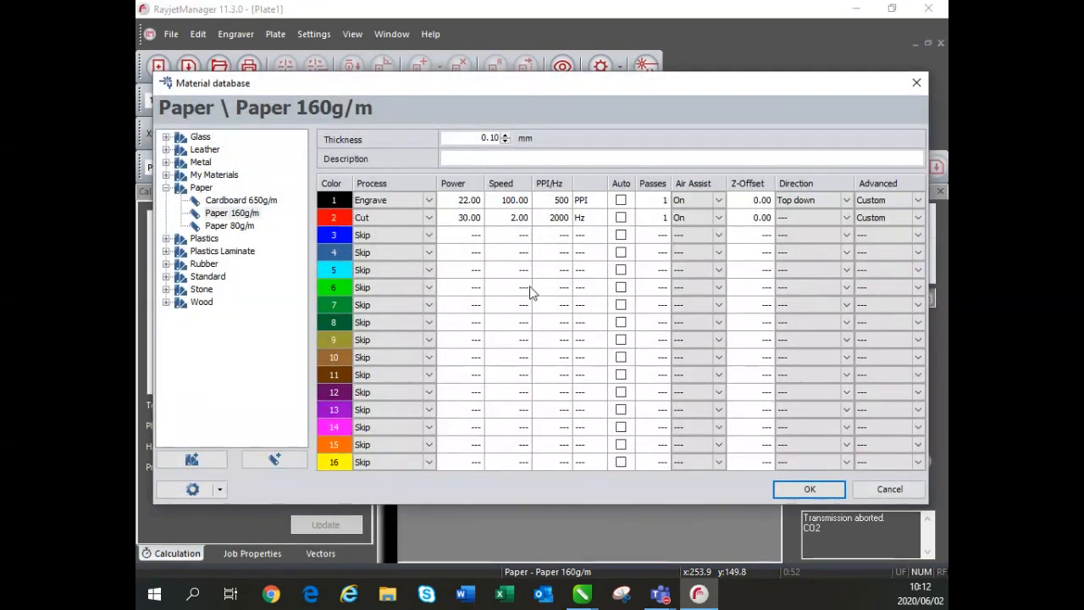
{"action": "left_click", "coordinate": [464, 200]}
{"action": "left_click", "coordinate": [470, 218]}
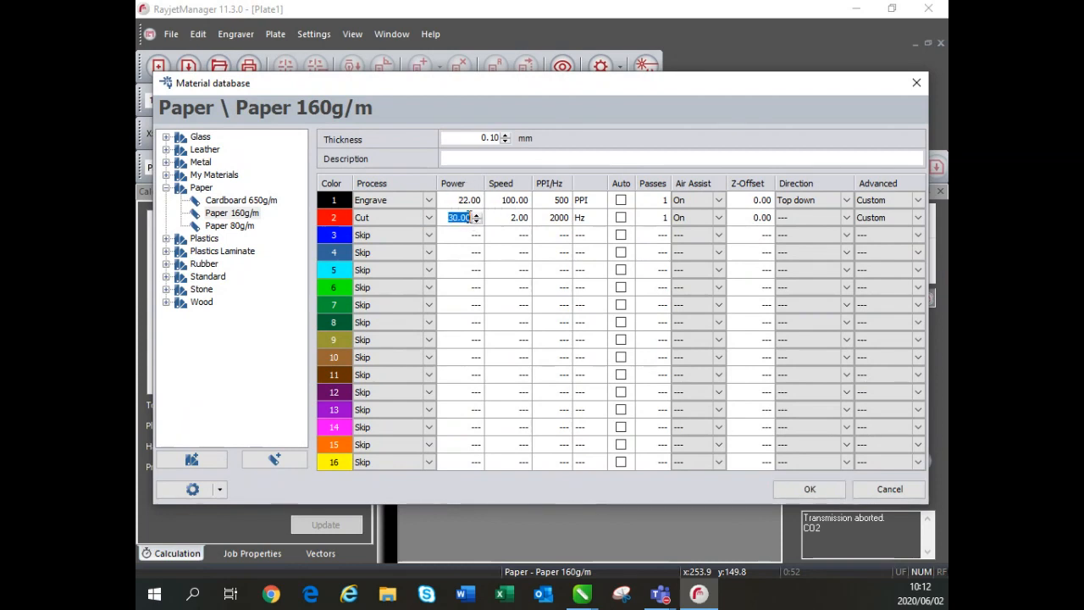
{"action": "left_click", "coordinate": [467, 203]}
{"action": "left_click", "coordinate": [518, 234]}
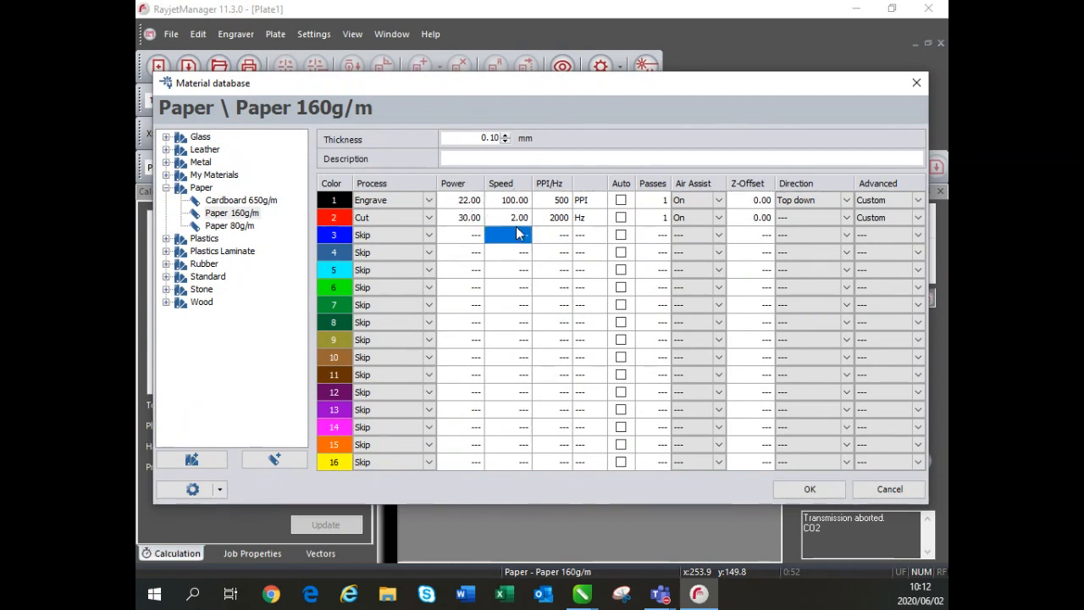
{"action": "left_click", "coordinate": [557, 218]}
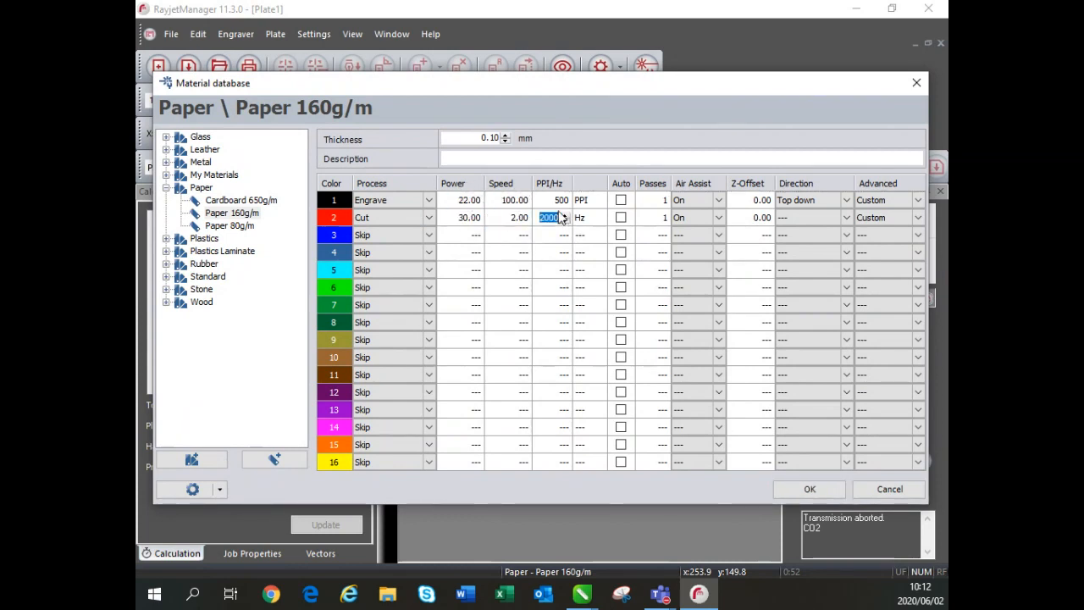
{"action": "left_click", "coordinate": [881, 494]}
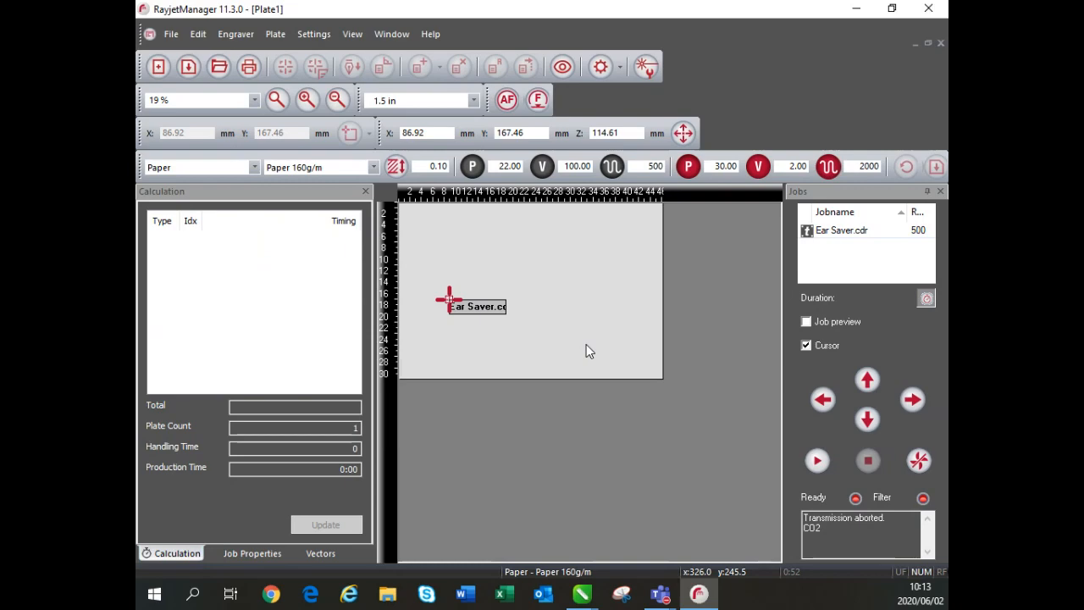
{"action": "double_click", "coordinate": [505, 248]}
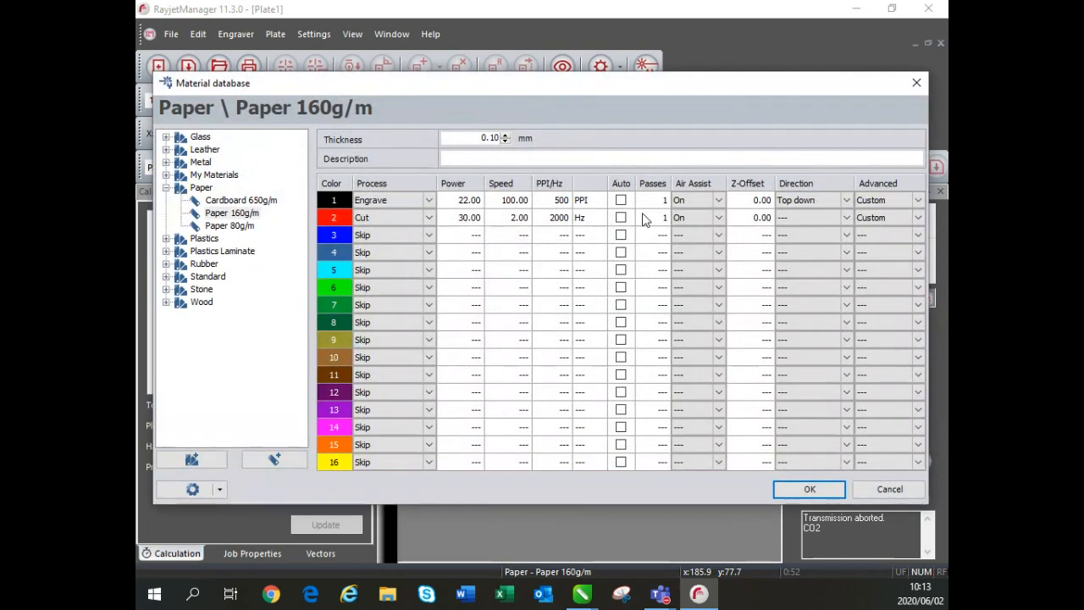
{"action": "left_click", "coordinate": [890, 495]}
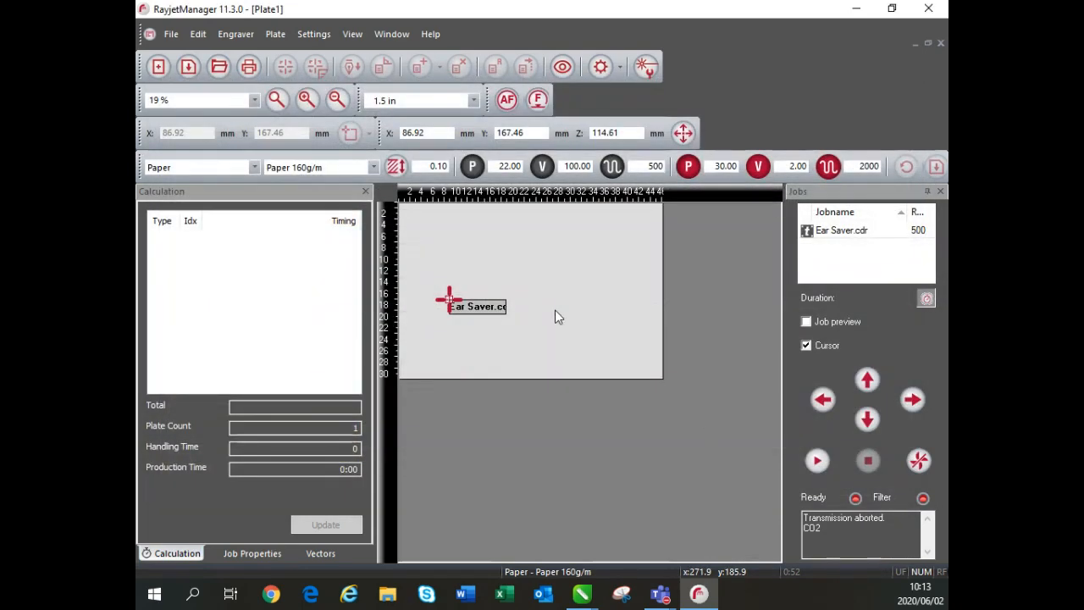
Step: Preview the Ear Saver design on the plate, inspect its detail view, and return to the plain job display
{"action": "left_click_drag", "start_coordinate": [438, 260], "coordinate": [552, 352]}
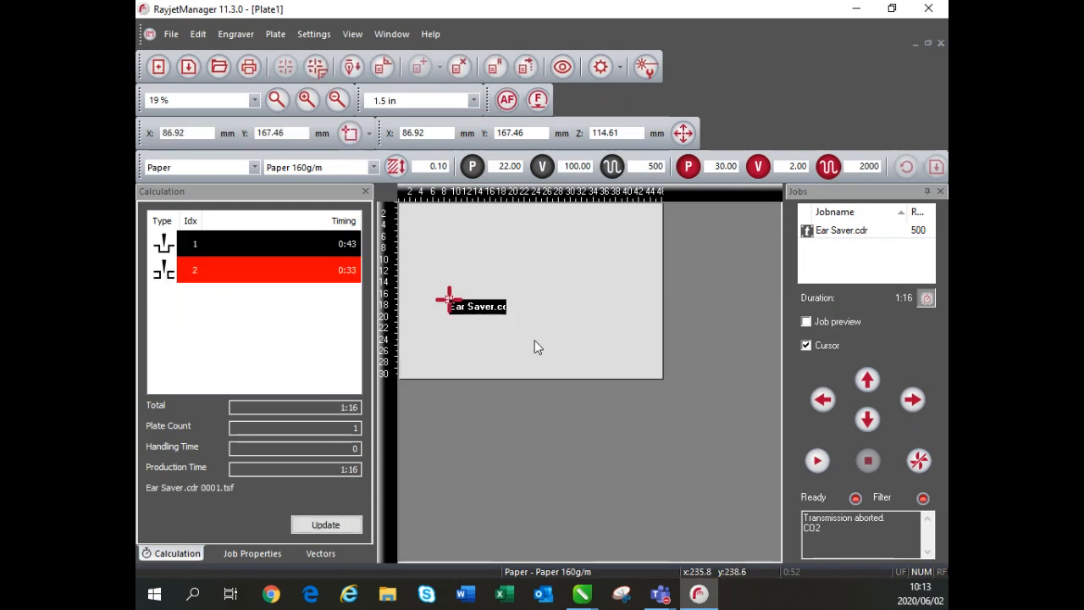
{"action": "left_click", "coordinate": [493, 322]}
{"action": "scroll", "coordinate": [494, 323], "scroll_direction": "up", "scroll_amount": 2}
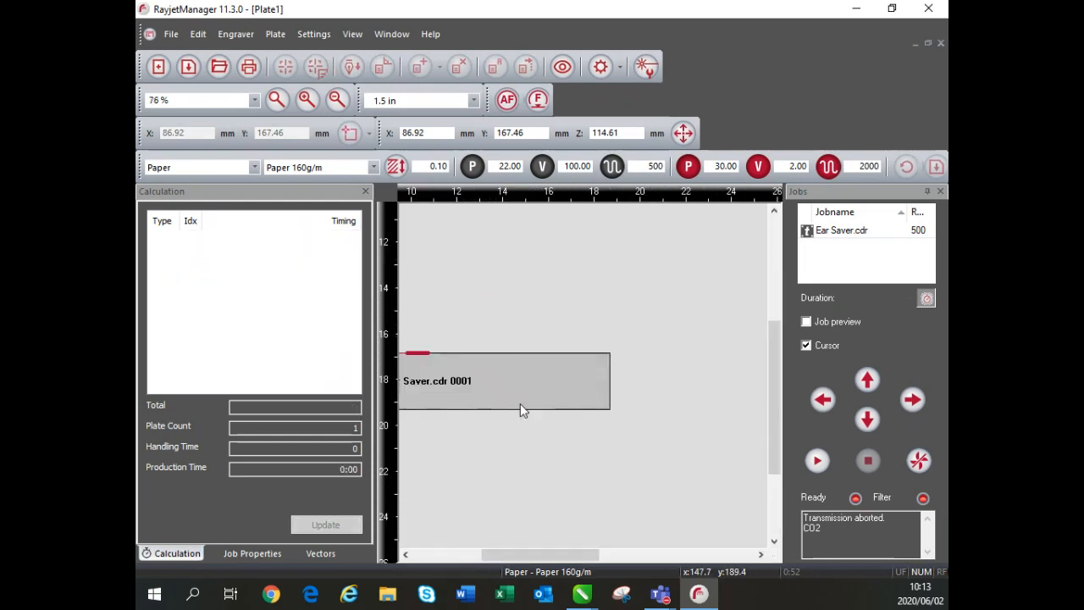
{"action": "left_click_drag", "start_coordinate": [494, 554], "coordinate": [467, 557]}
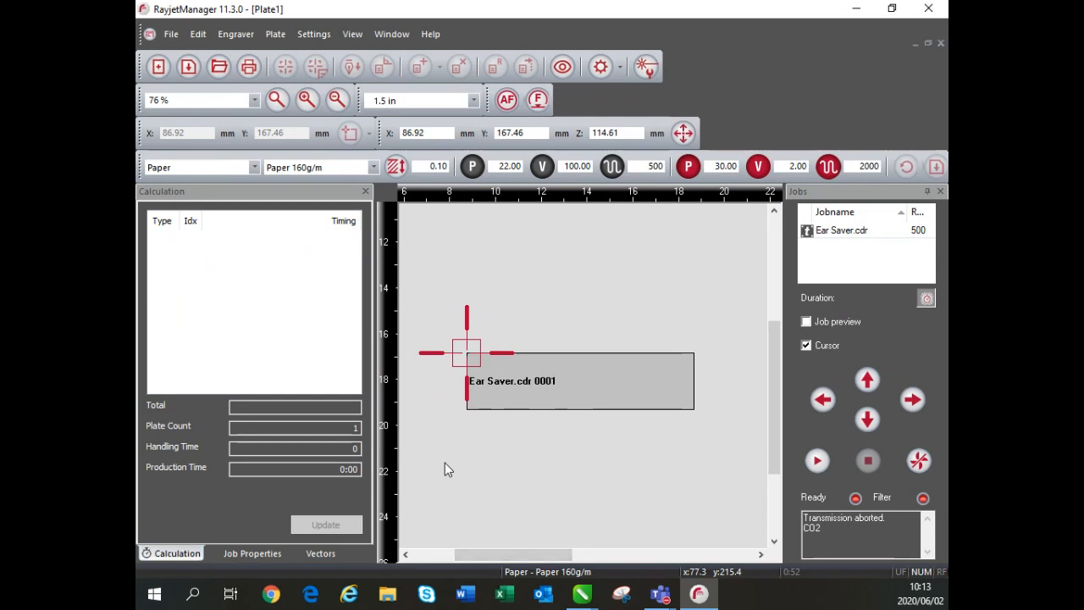
{"action": "left_click", "coordinate": [564, 67]}
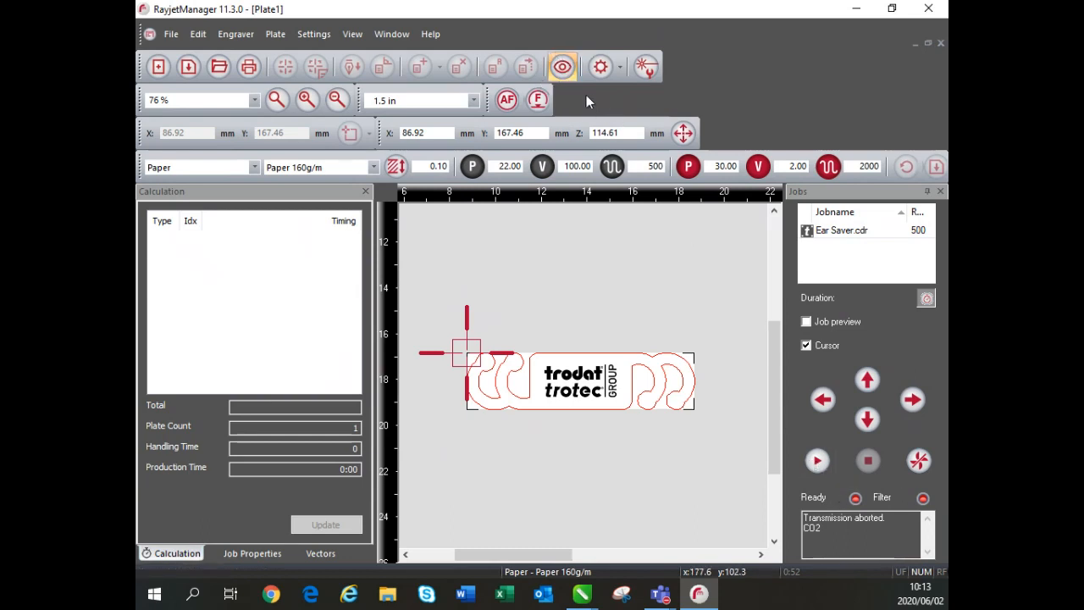
{"action": "left_click", "coordinate": [562, 68]}
{"action": "double_click", "coordinate": [590, 393]}
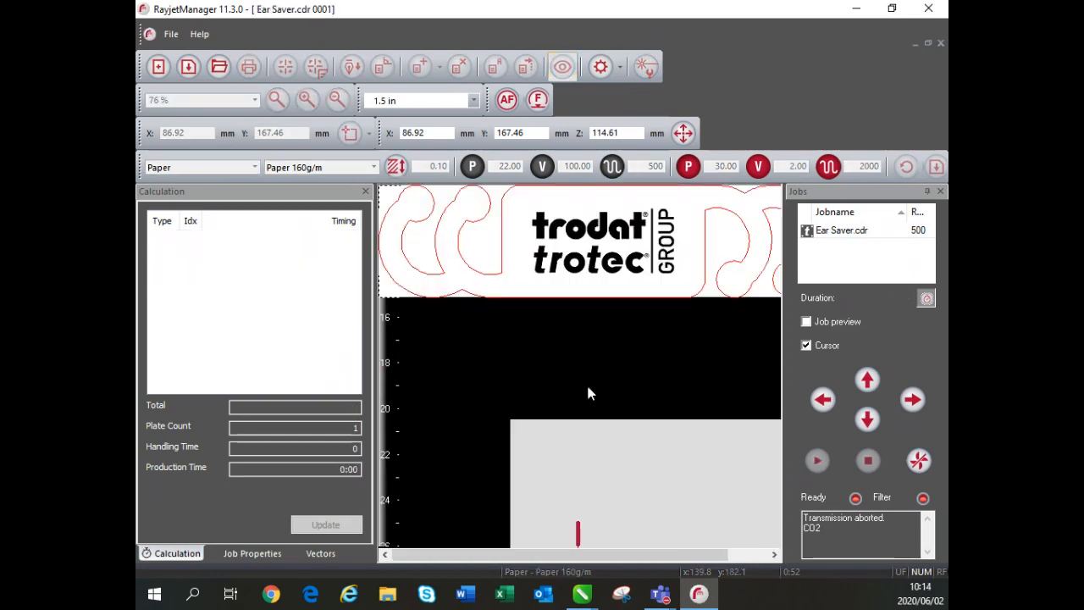
{"action": "double_click", "coordinate": [590, 393]}
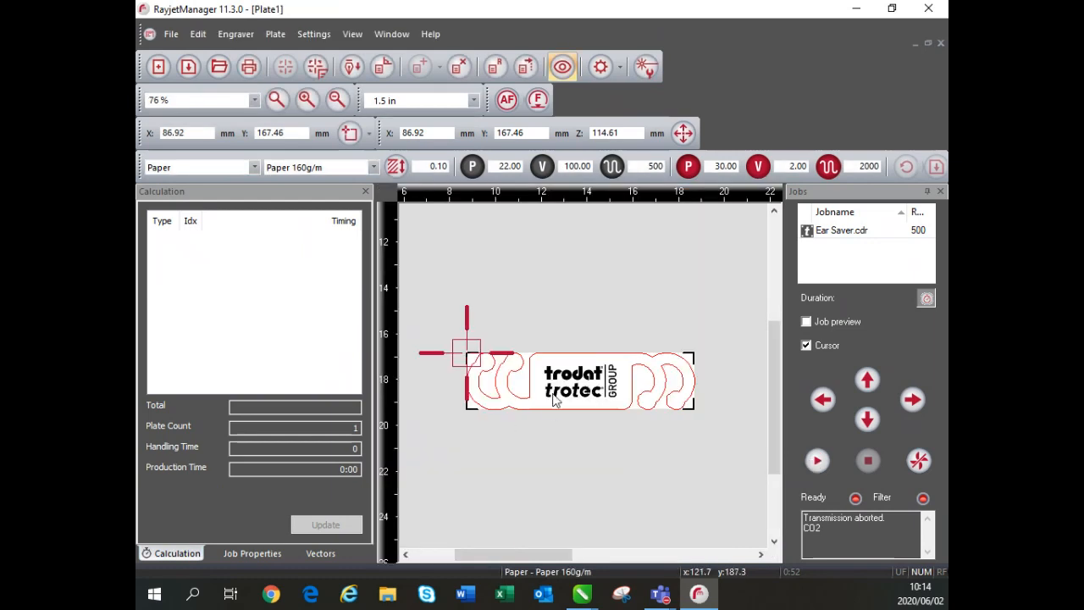
{"action": "left_click", "coordinate": [562, 66]}
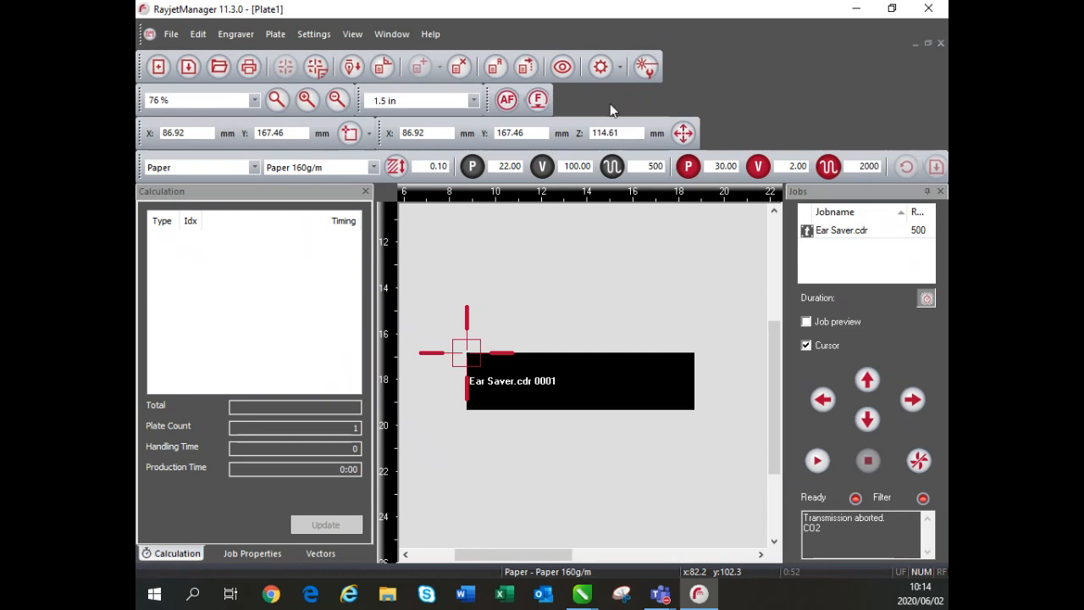
Step: Move the job off the crosshair to about X 118, Y 131, and jog the laser head to about X 75.34, Y 157.73
{"action": "left_click", "coordinate": [315, 69]}
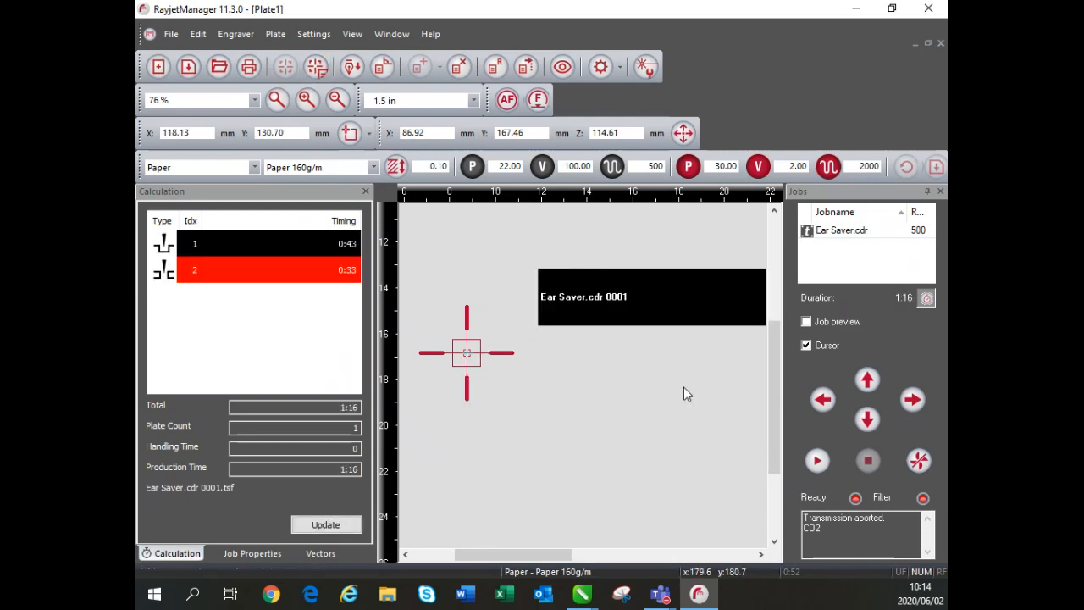
{"action": "left_click", "coordinate": [828, 401]}
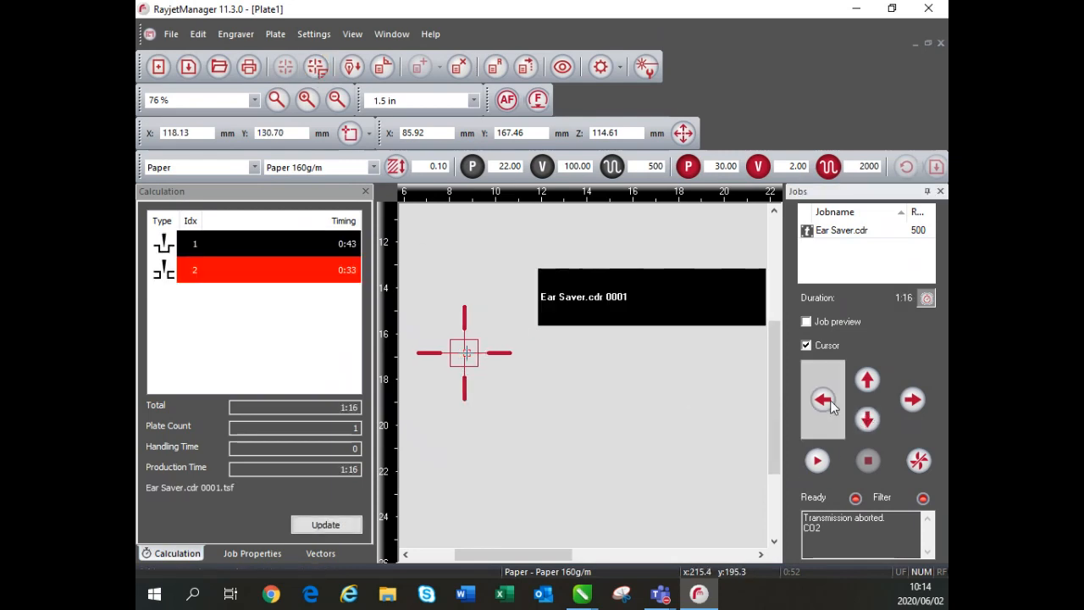
{"action": "left_click", "coordinate": [828, 401]}
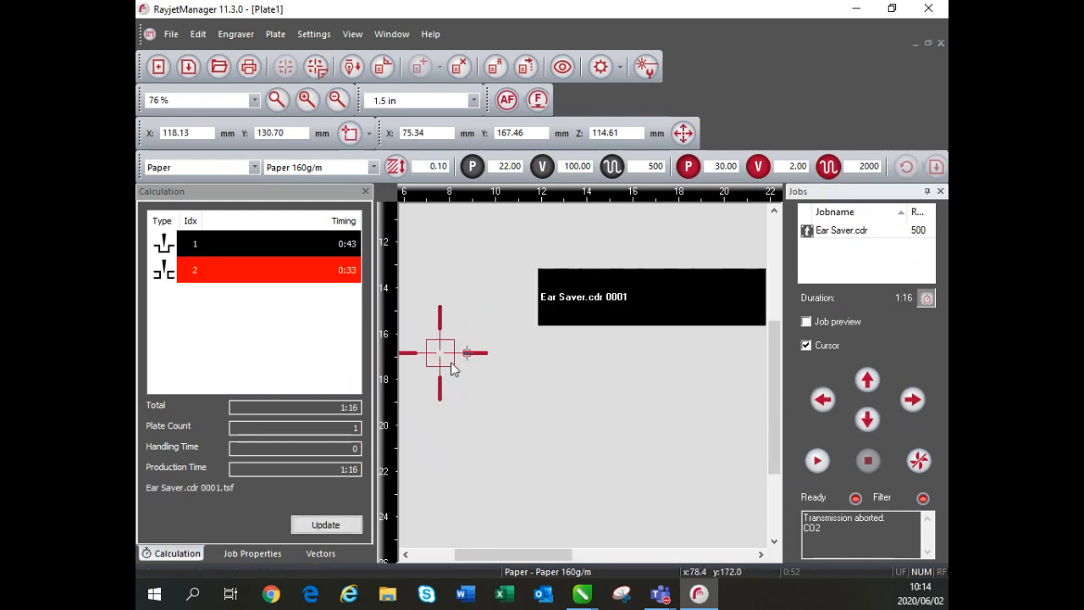
{"action": "left_click", "coordinate": [867, 380]}
{"action": "left_click", "coordinate": [868, 381]}
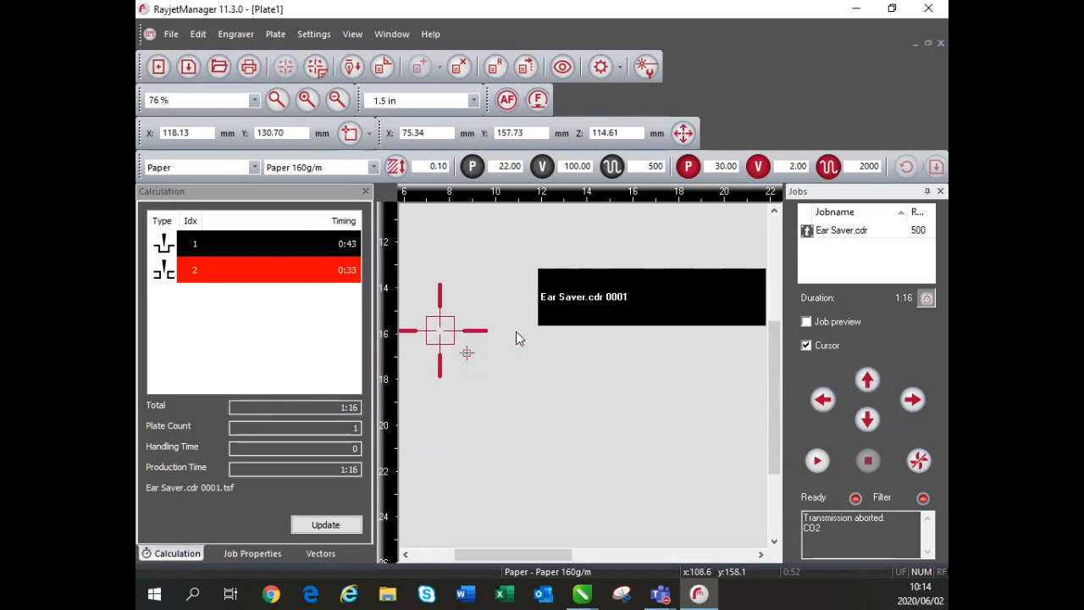
Step: Snap the job's upper-left corner to the small marker at X 86.92, Y 167.46 and leave the job selected
{"action": "left_click_drag", "start_coordinate": [575, 292], "coordinate": [503, 376]}
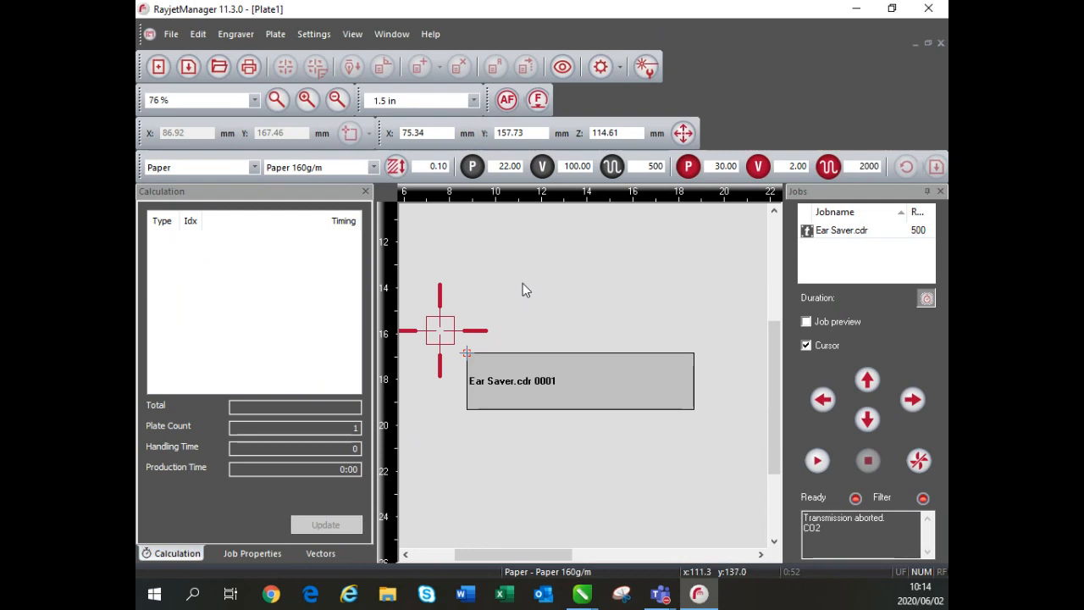
{"action": "left_click", "coordinate": [551, 388]}
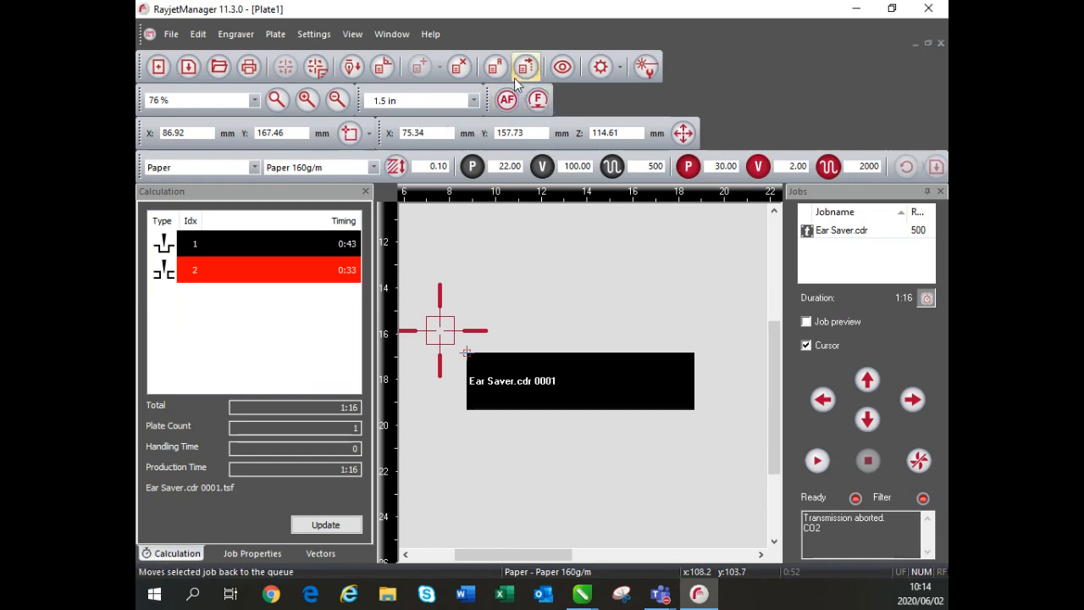
Step: Try the High Quality and Links advanced options for Paper 160g/m in the material database, and cancel without saving
{"action": "left_click", "coordinate": [645, 66]}
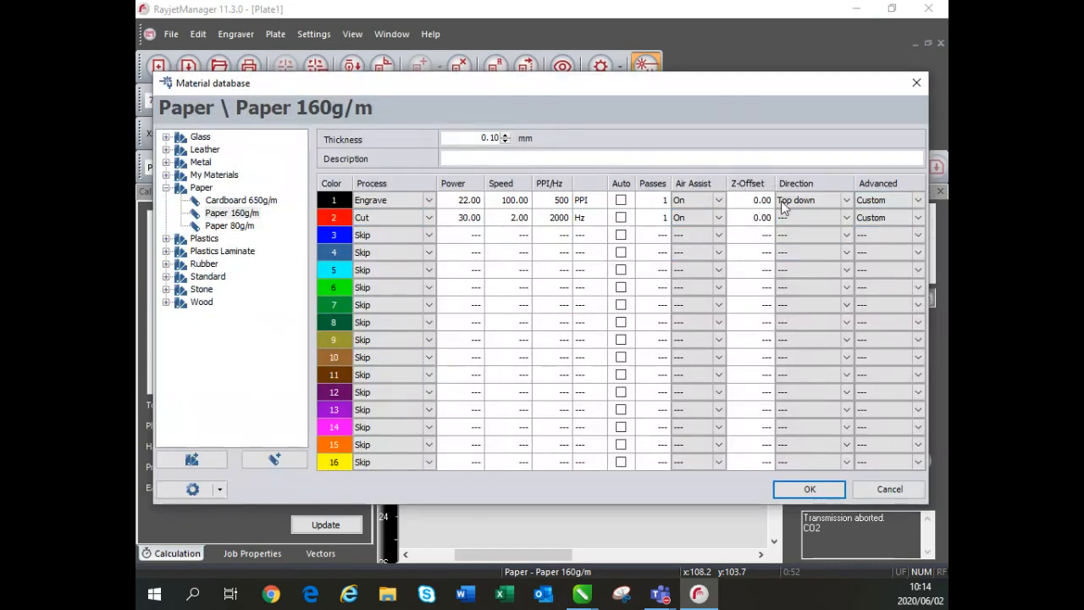
{"action": "left_click", "coordinate": [914, 198]}
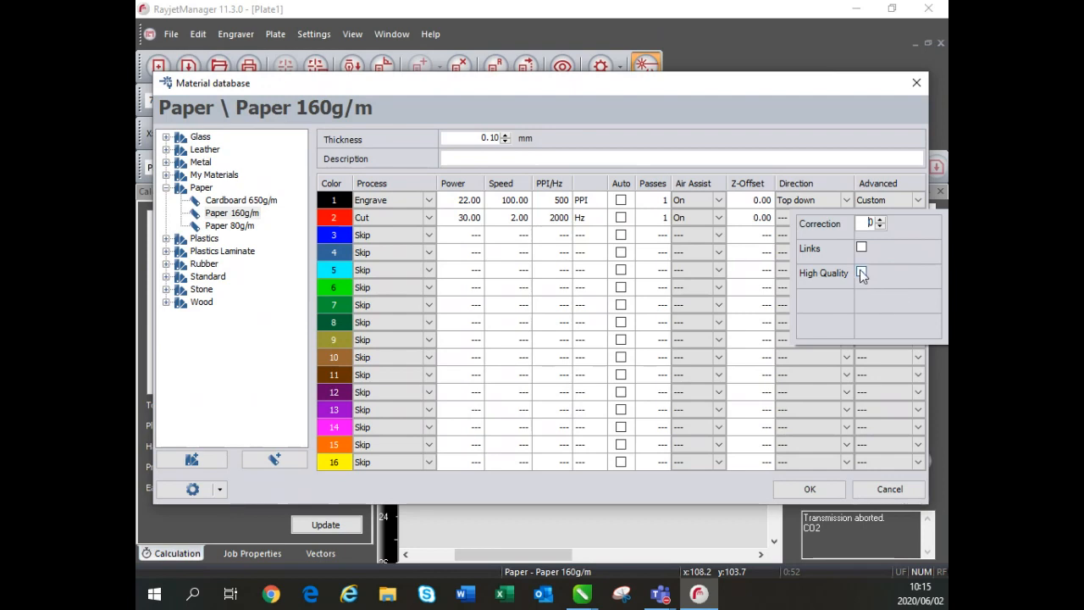
{"action": "left_click", "coordinate": [861, 273]}
{"action": "left_click", "coordinate": [861, 272]}
{"action": "left_click", "coordinate": [862, 250]}
{"action": "left_click", "coordinate": [886, 484]}
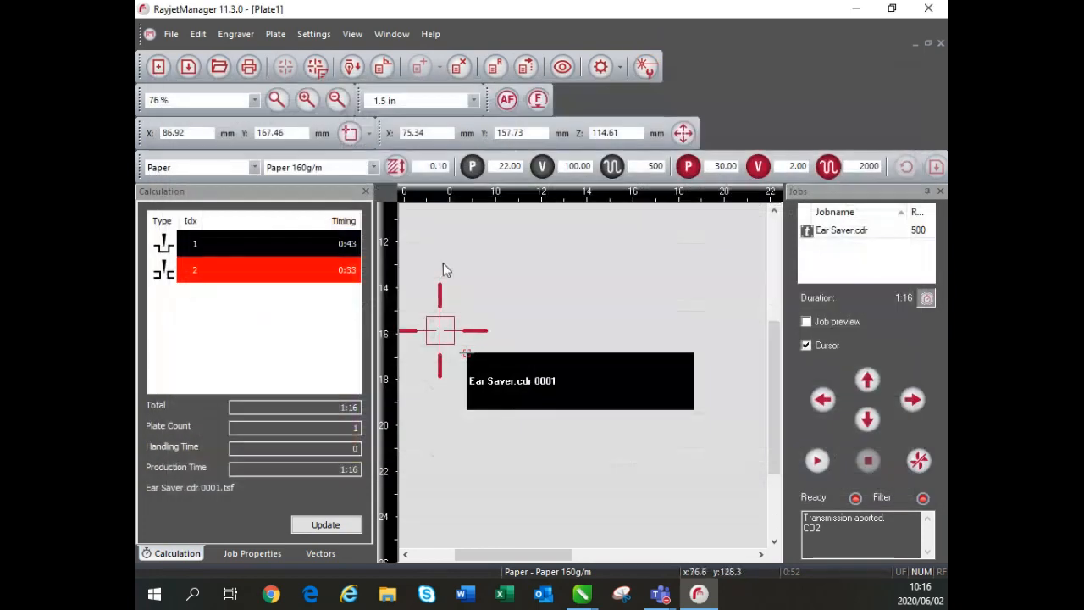
Step: In the Link process options, set Use links to always and go through the link distance, link width and power ratio values
{"action": "left_click", "coordinate": [602, 68]}
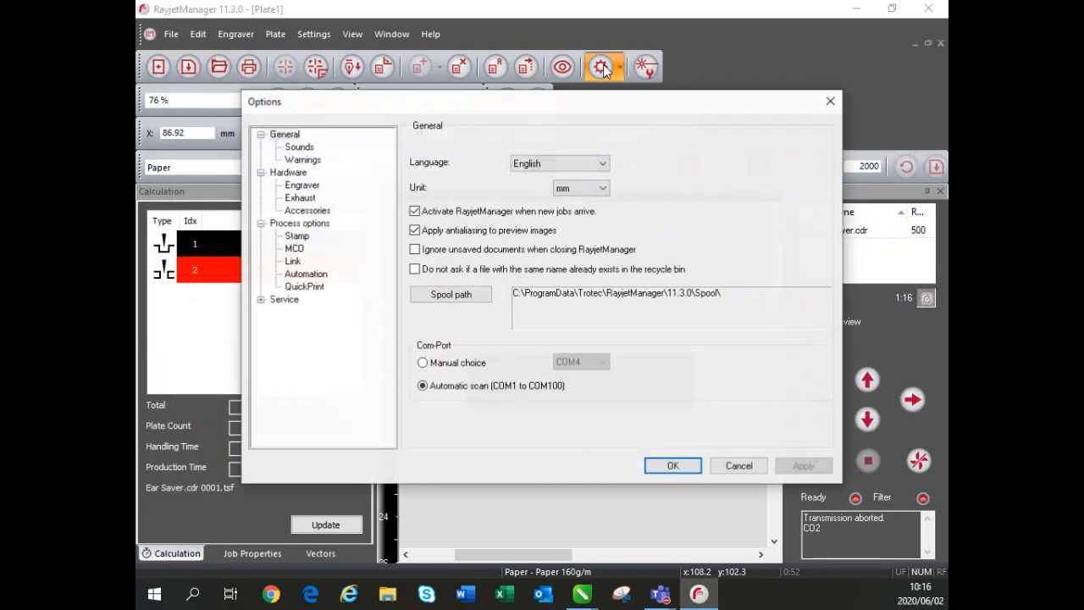
{"action": "left_click", "coordinate": [298, 224]}
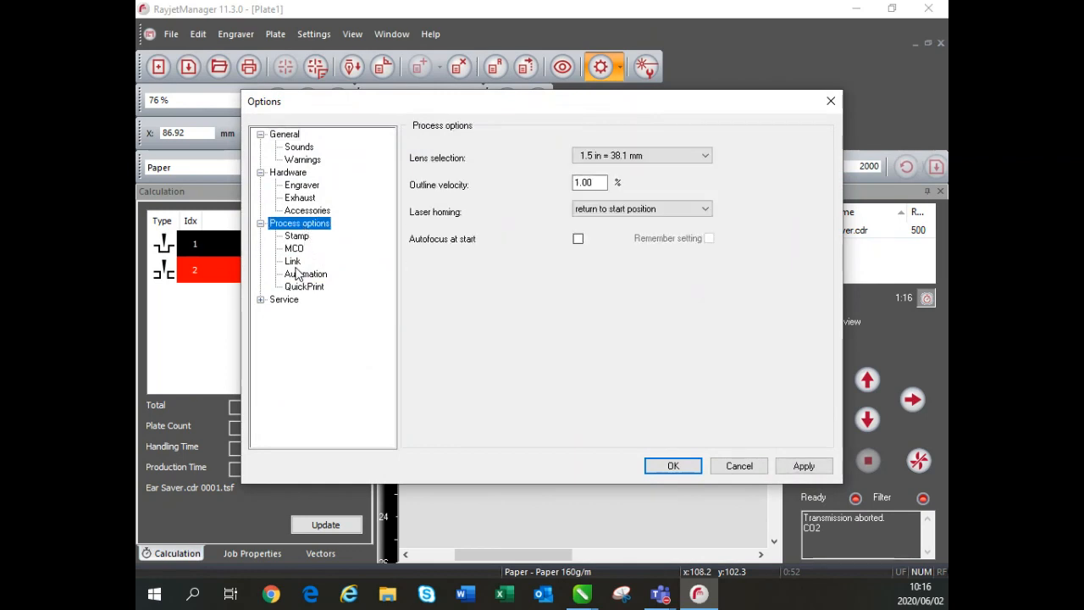
{"action": "left_click", "coordinate": [295, 261]}
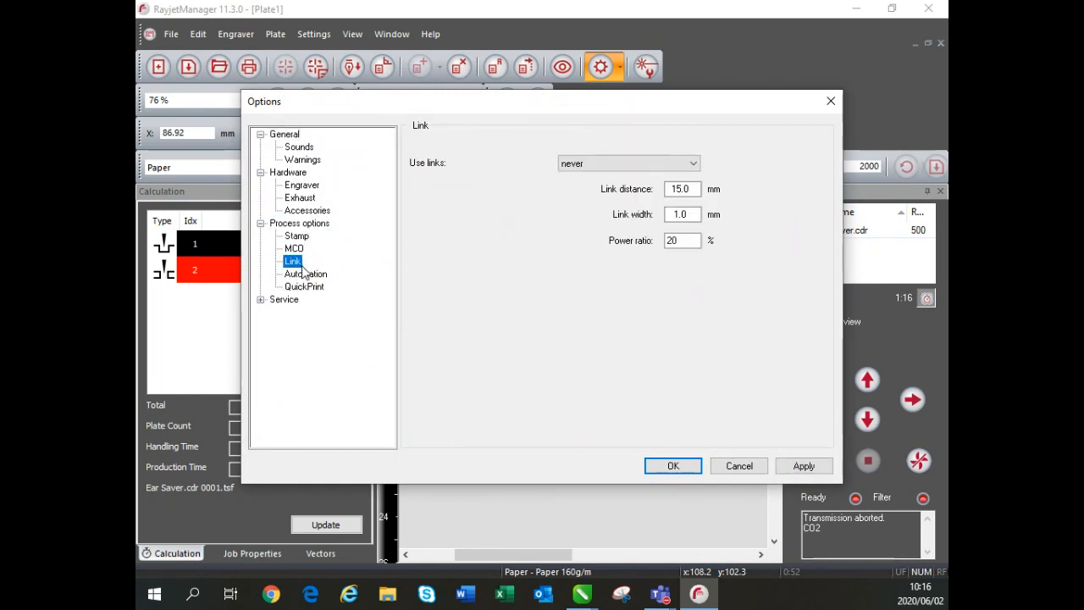
{"action": "left_click", "coordinate": [626, 163]}
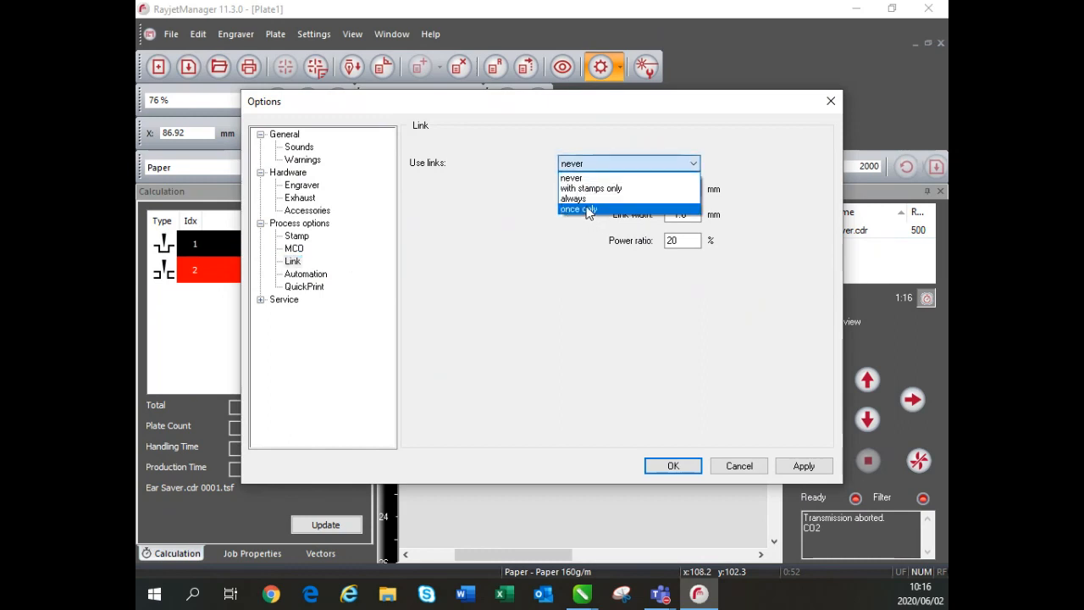
{"action": "left_click", "coordinate": [576, 198]}
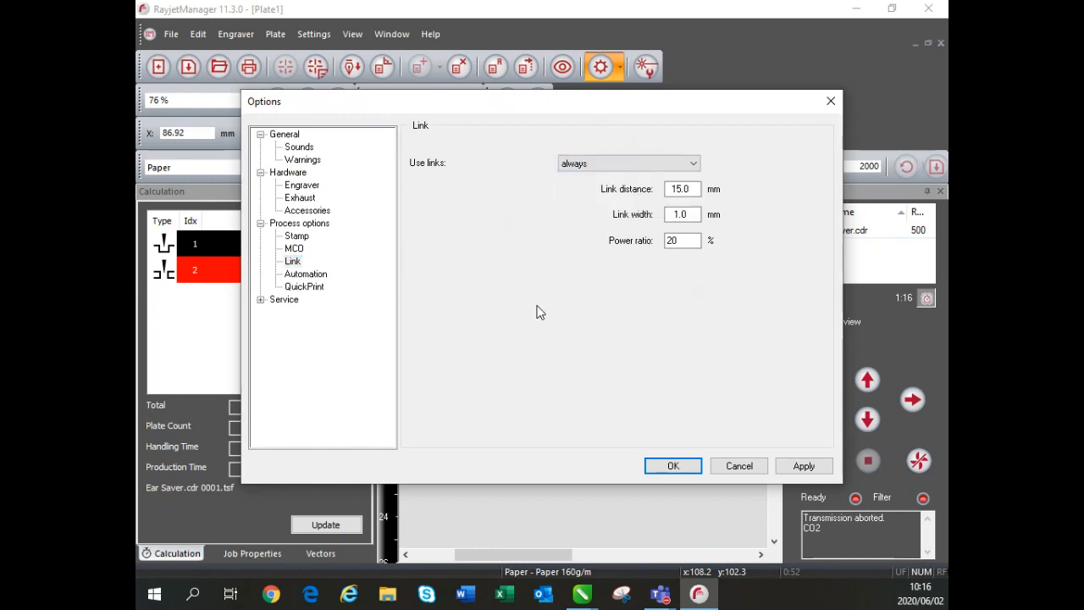
{"action": "double_click", "coordinate": [688, 190]}
{"action": "left_click_drag", "start_coordinate": [699, 213], "coordinate": [650, 204]}
{"action": "left_click_drag", "start_coordinate": [695, 240], "coordinate": [645, 238]}
Step: In the accessories options, set the rotary attachment's rotation speed to 20% and its rotary homing to return to start position
{"action": "left_click", "coordinate": [300, 211]}
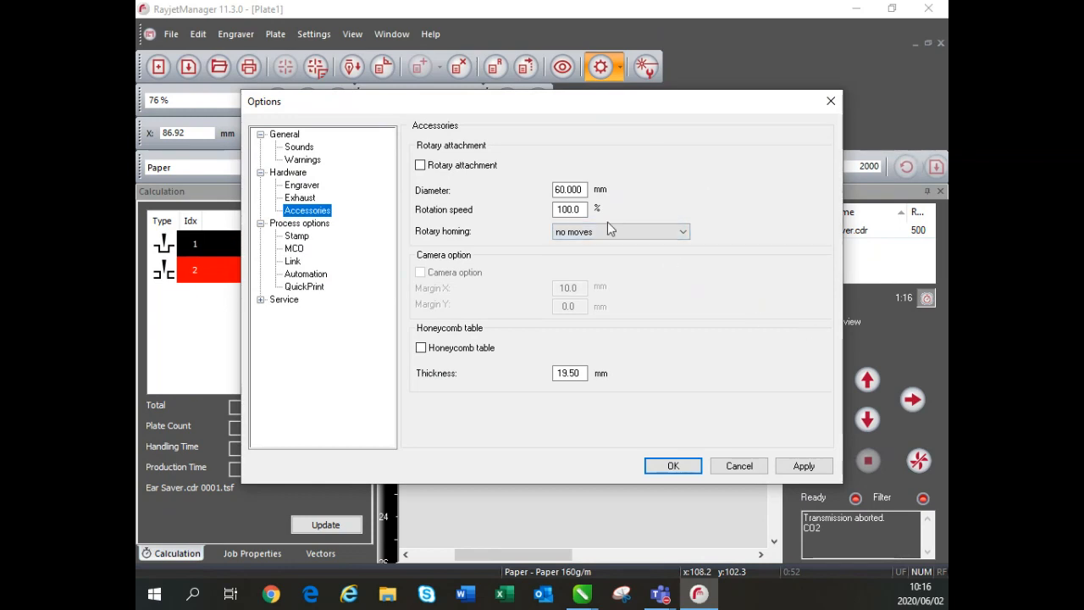
{"action": "left_click_drag", "start_coordinate": [581, 209], "coordinate": [548, 212]}
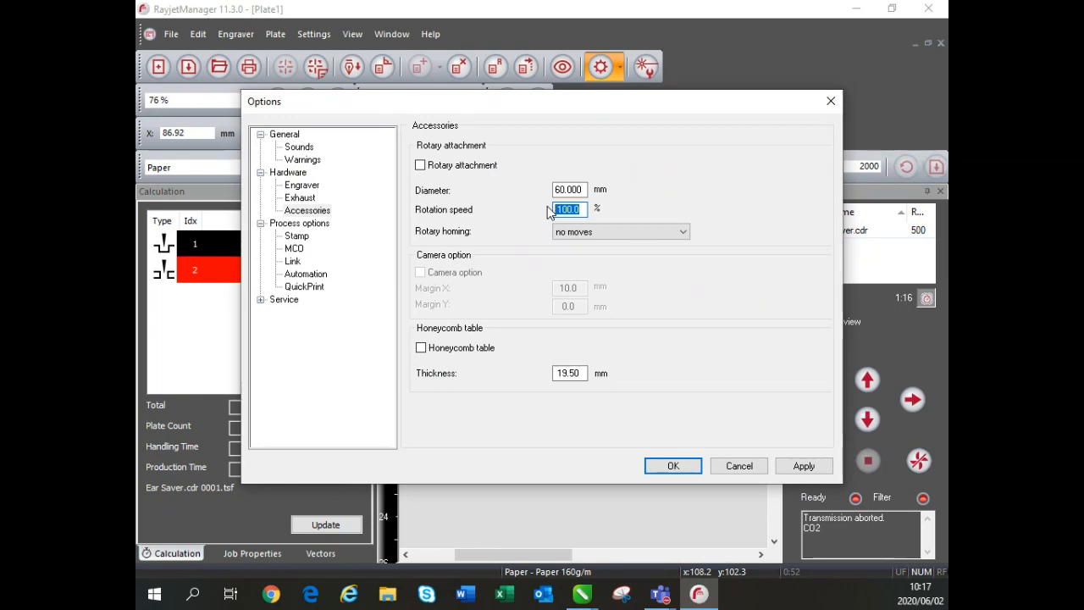
{"action": "left_click_drag", "start_coordinate": [586, 207], "coordinate": [557, 207]}
{"action": "type", "text": "20"}
{"action": "left_click", "coordinate": [591, 236]}
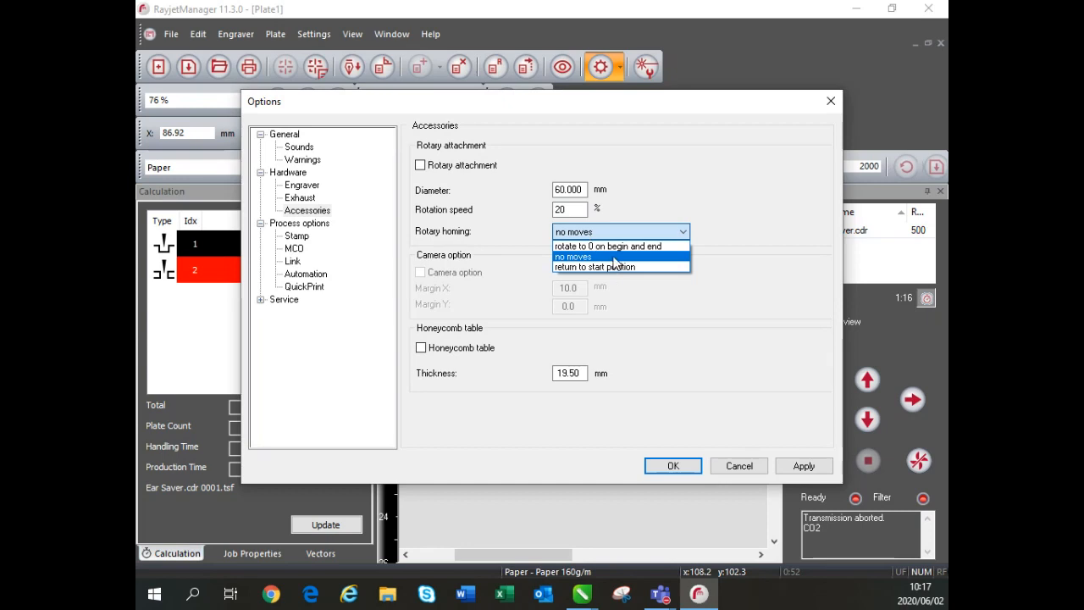
{"action": "left_click", "coordinate": [607, 246]}
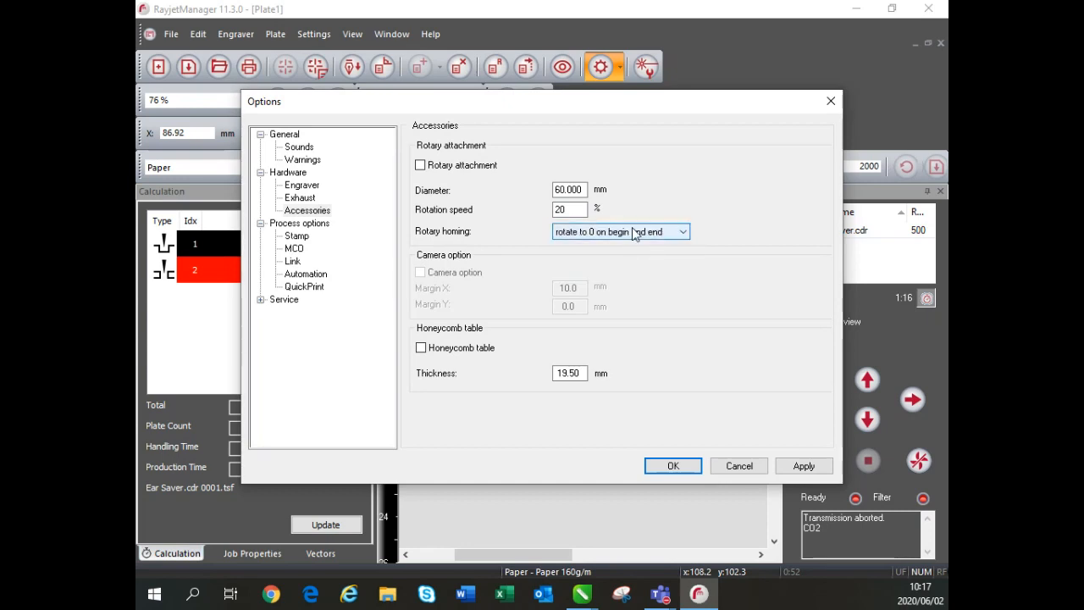
{"action": "left_click", "coordinate": [635, 232]}
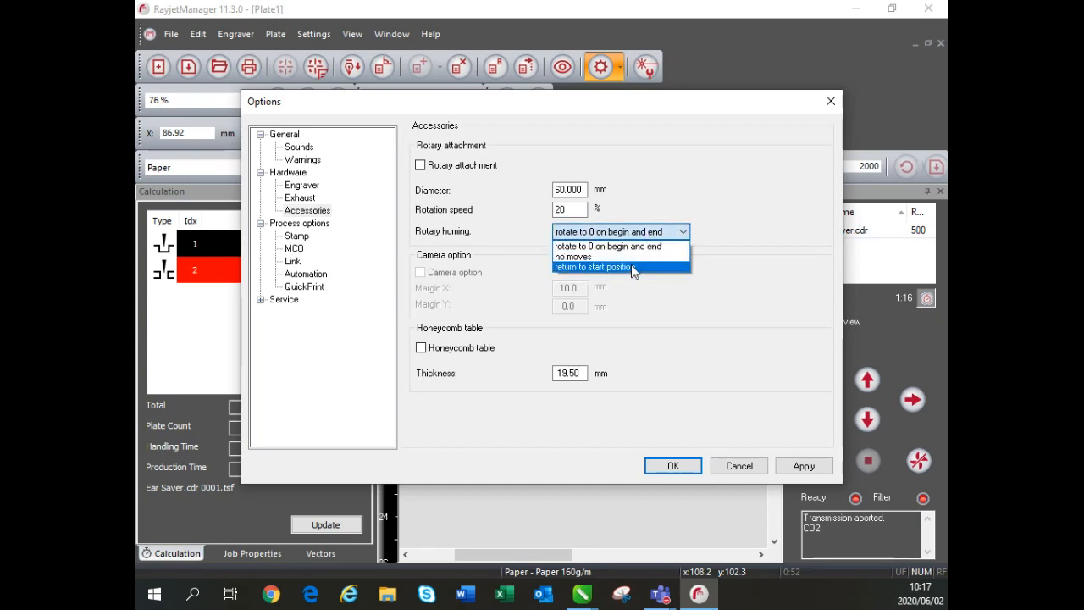
{"action": "left_click", "coordinate": [632, 267]}
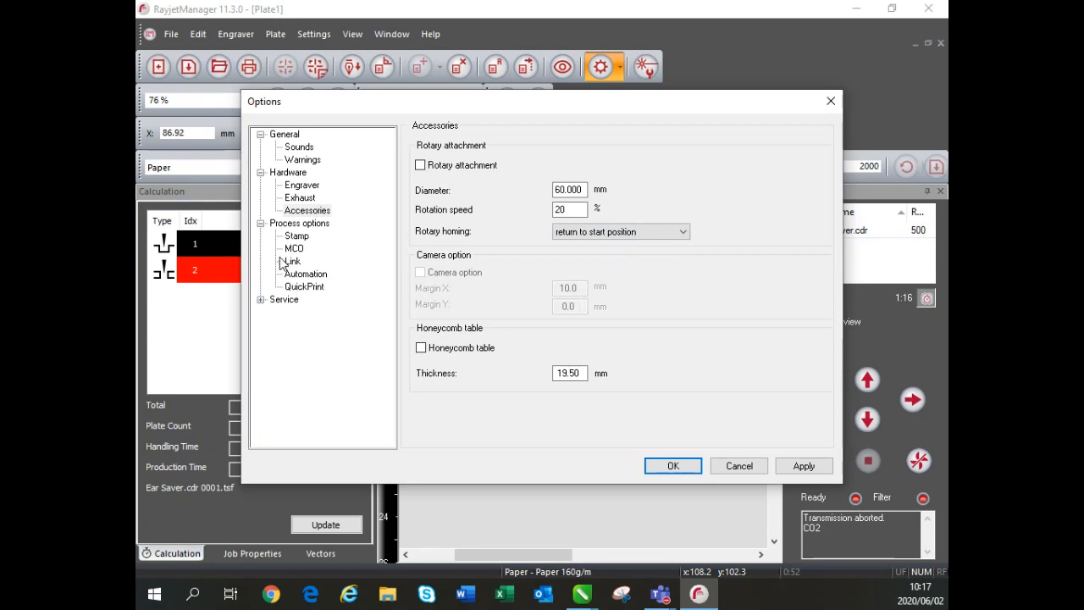
Step: Review the engraver's velocity, standby and move-job-to-laser options, and close the options without saving any changes
{"action": "left_click", "coordinate": [298, 188]}
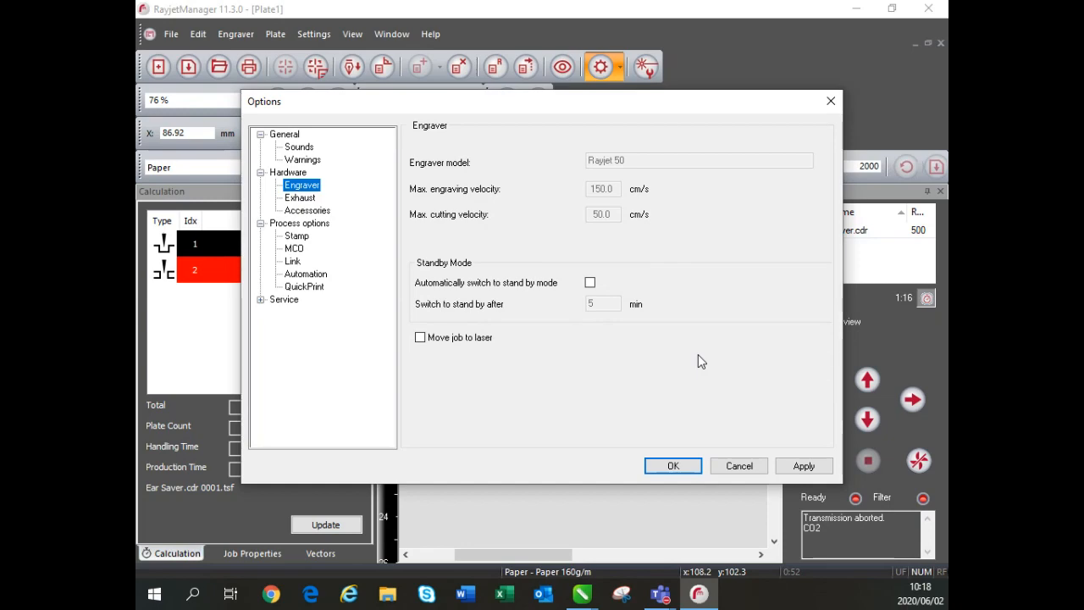
{"action": "left_click_drag", "start_coordinate": [606, 105], "coordinate": [534, 118]}
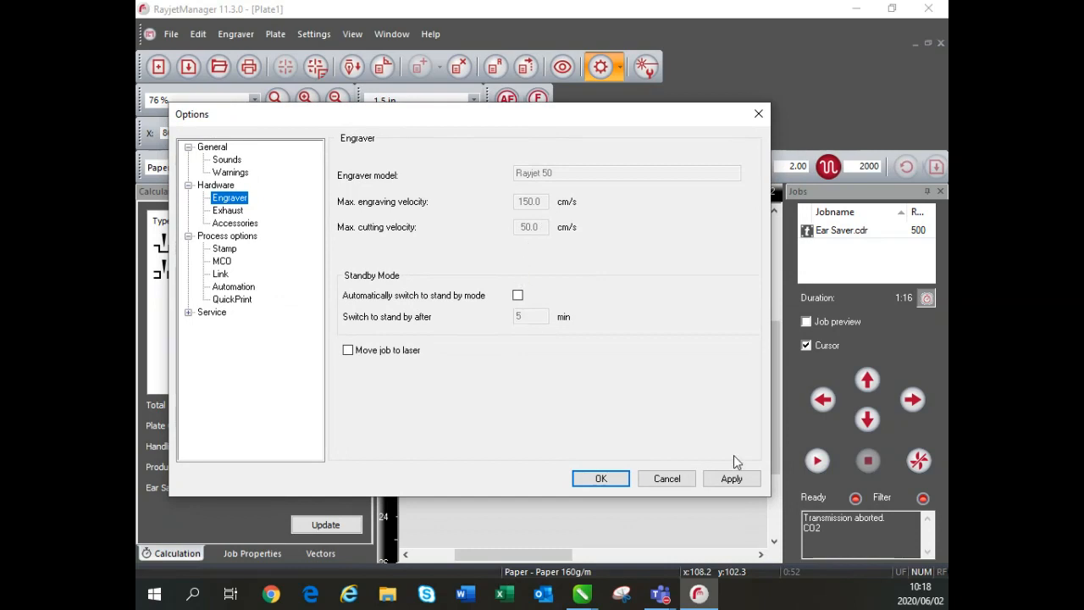
{"action": "left_click", "coordinate": [656, 478]}
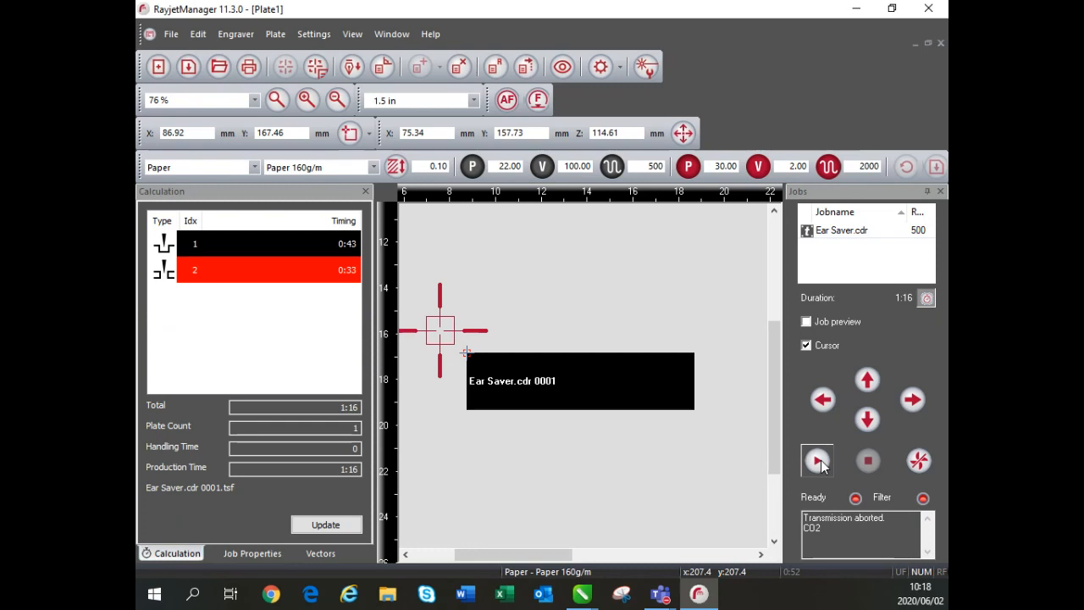
Step: Reopen the options to check the engraver hardware settings again, and close them without changes
{"action": "left_click", "coordinate": [599, 68]}
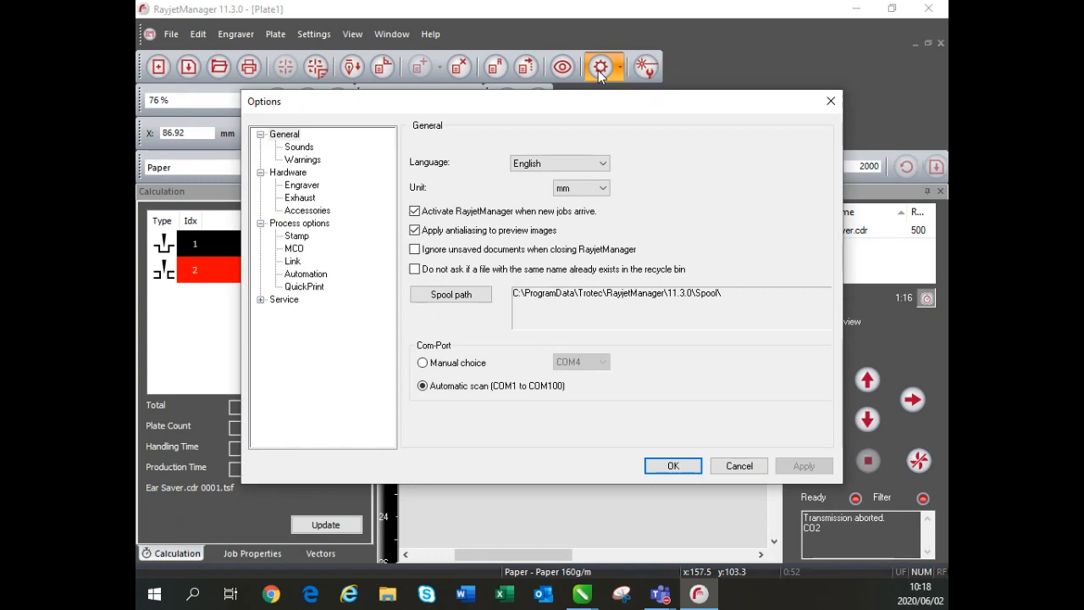
{"action": "left_click", "coordinate": [305, 211]}
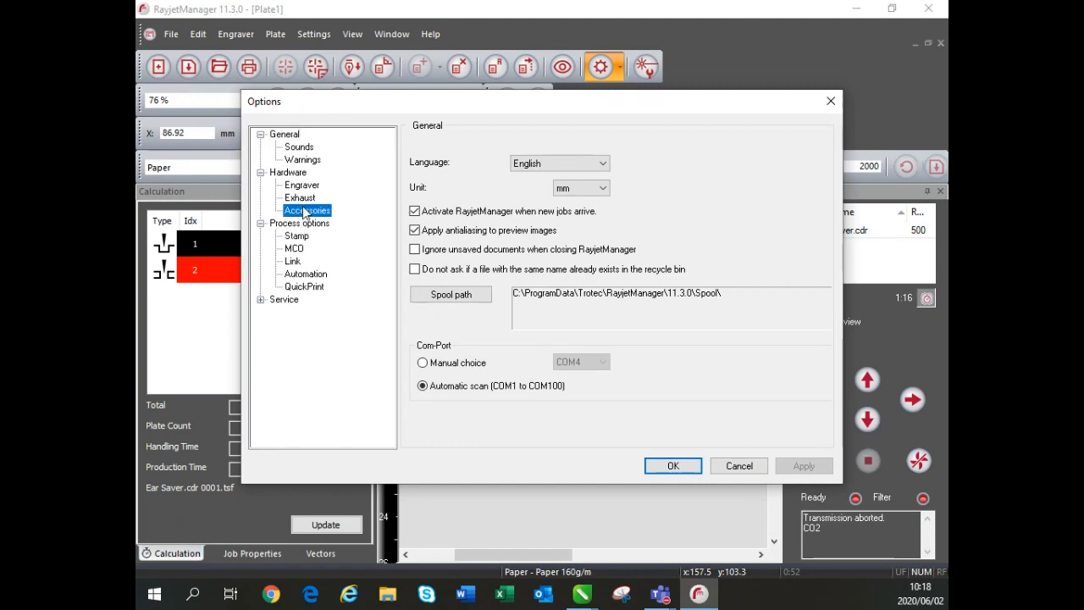
{"action": "left_click", "coordinate": [299, 224]}
{"action": "left_click", "coordinate": [300, 185]}
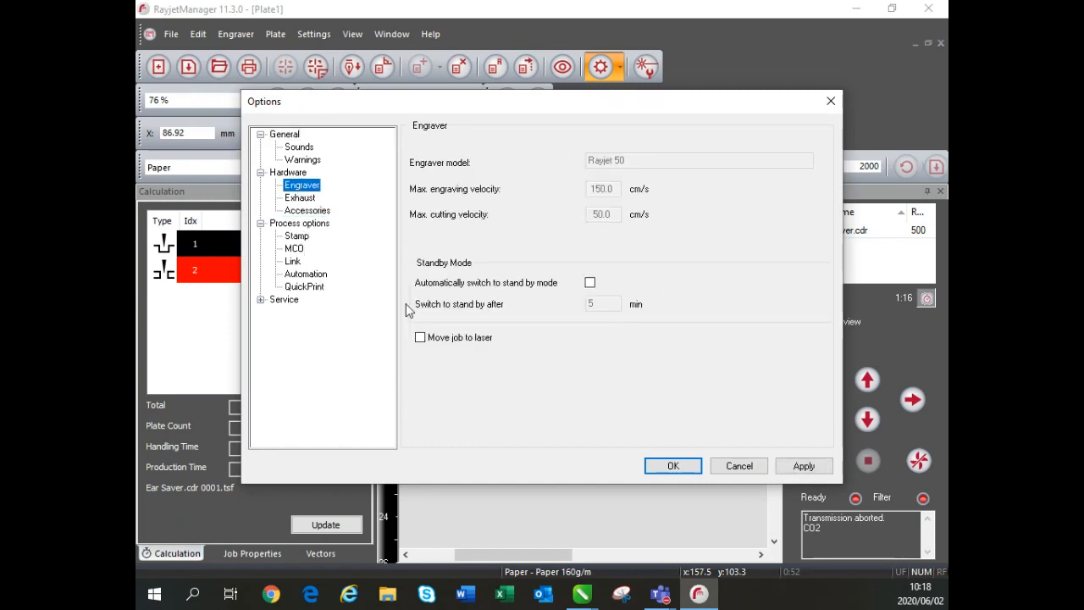
{"action": "left_click", "coordinate": [752, 469]}
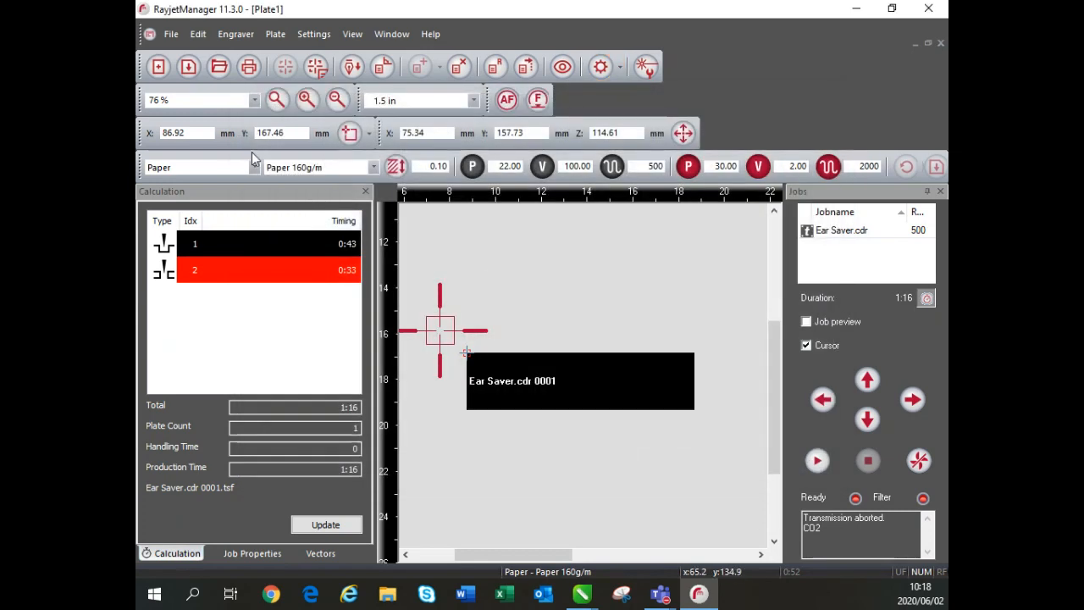
Step: Shift the Ear Saver job slightly, return it to the marker, and inspect its X and Y position values
{"action": "double_click", "coordinate": [252, 128]}
{"action": "double_click", "coordinate": [173, 133]}
{"action": "mouse_move", "coordinate": [565, 381]}
{"action": "left_mouse_down"}
{"action": "mouse_move", "coordinate": [546, 290]}
{"action": "mouse_move", "coordinate": [562, 335]}
{"action": "mouse_move", "coordinate": [542, 369]}
{"action": "mouse_move", "coordinate": [575, 396]}
{"action": "mouse_move", "coordinate": [563, 387]}
{"action": "left_mouse_up"}
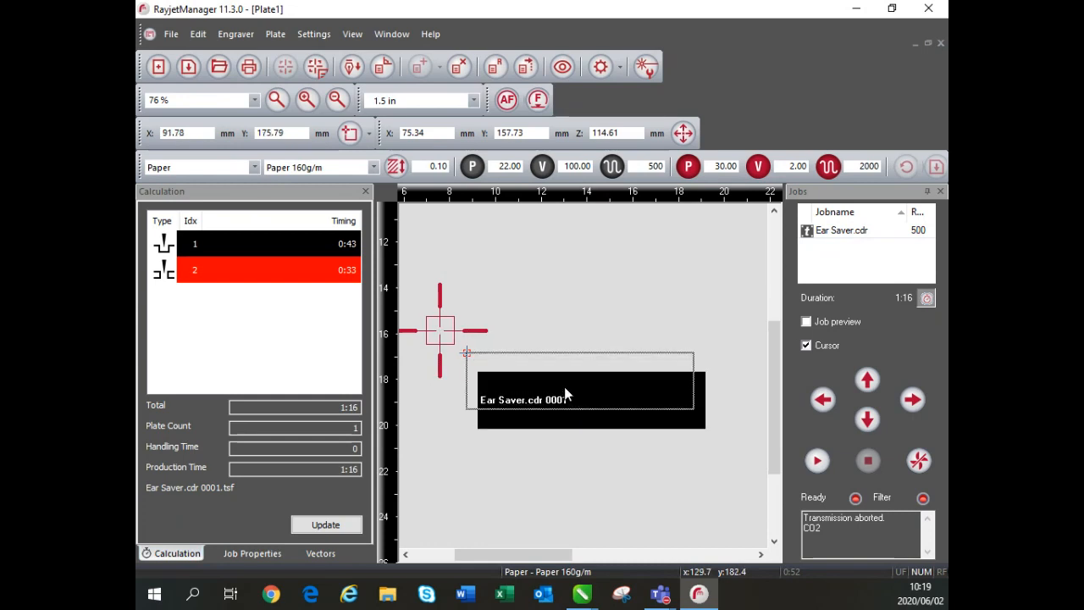
{"action": "left_click", "coordinate": [553, 353]}
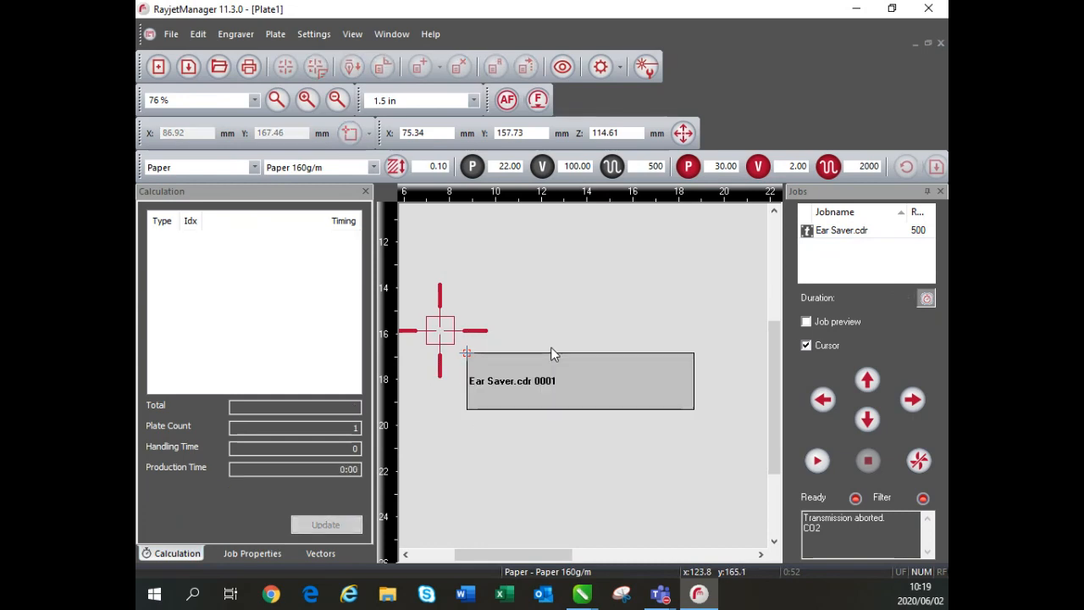
{"action": "left_click", "coordinate": [475, 365]}
{"action": "double_click", "coordinate": [173, 133]}
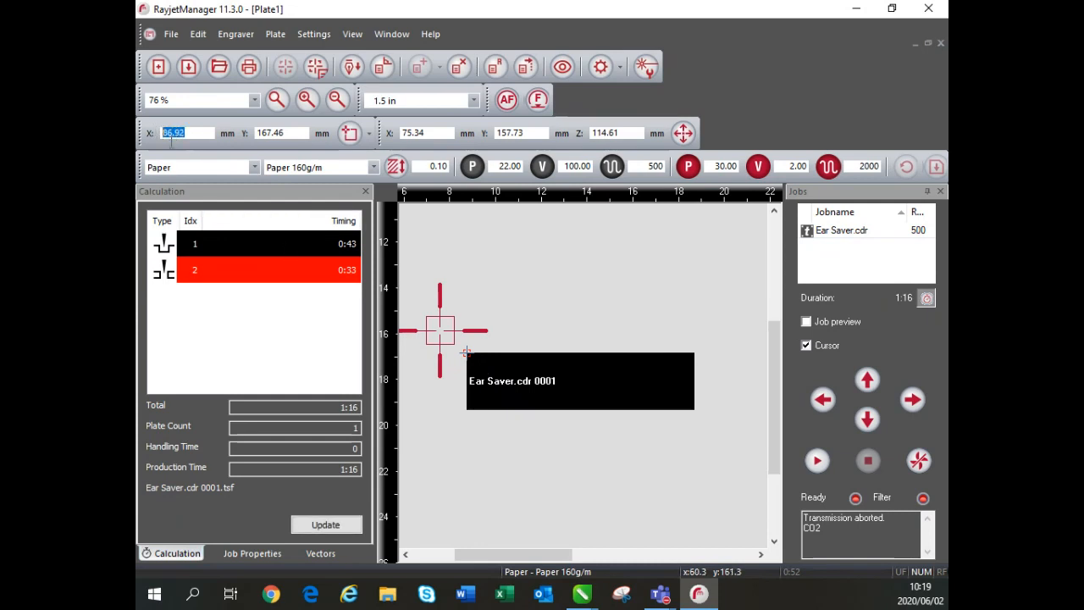
{"action": "key", "text": "Tab"}
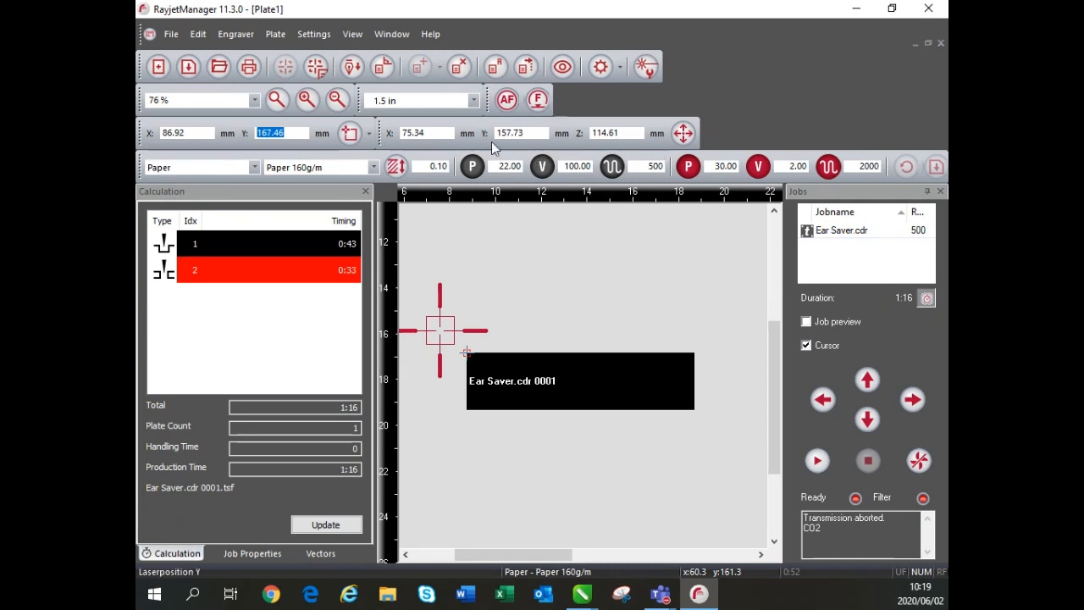
Step: Inspect the laser head's X and Y position values without changing them
{"action": "left_click", "coordinate": [425, 133]}
{"action": "double_click", "coordinate": [424, 133]}
{"action": "key", "text": "Tab"}
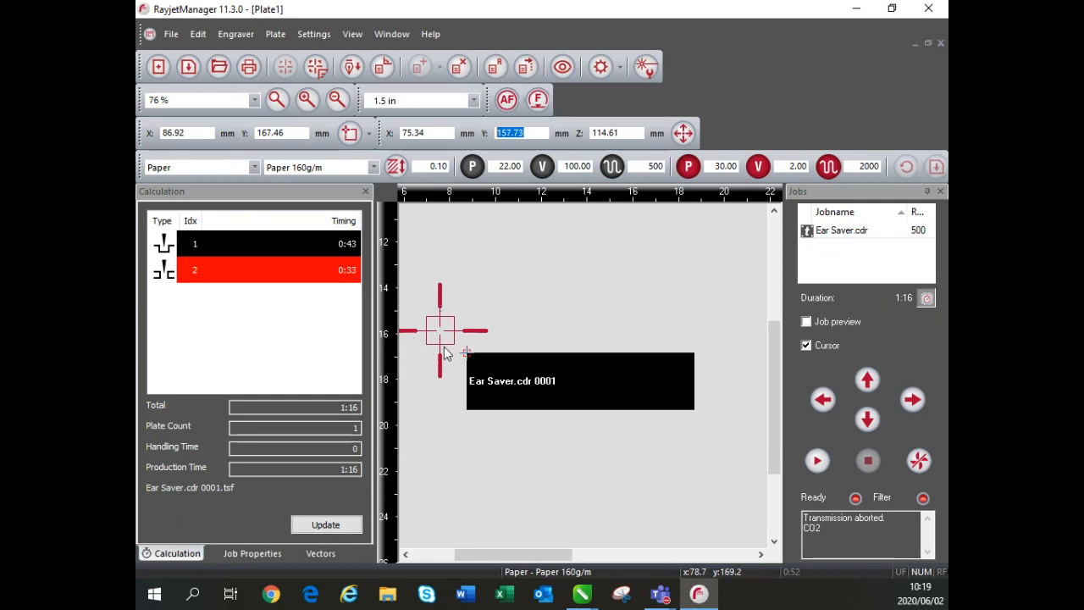
{"action": "left_click_drag", "start_coordinate": [452, 134], "coordinate": [387, 126]}
{"action": "key", "text": "Tab"}
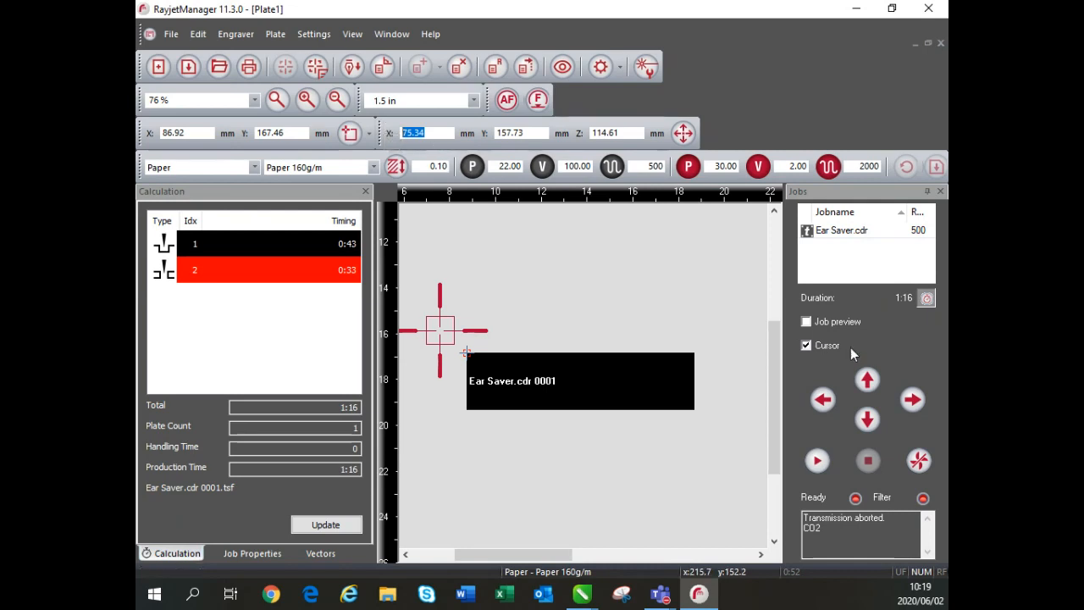
Step: Jog the laser head up the plate to about Y 123.64, and move it to exactly Y 124, accepting the collision caution
{"action": "left_click", "coordinate": [878, 383]}
{"action": "left_click", "coordinate": [875, 381]}
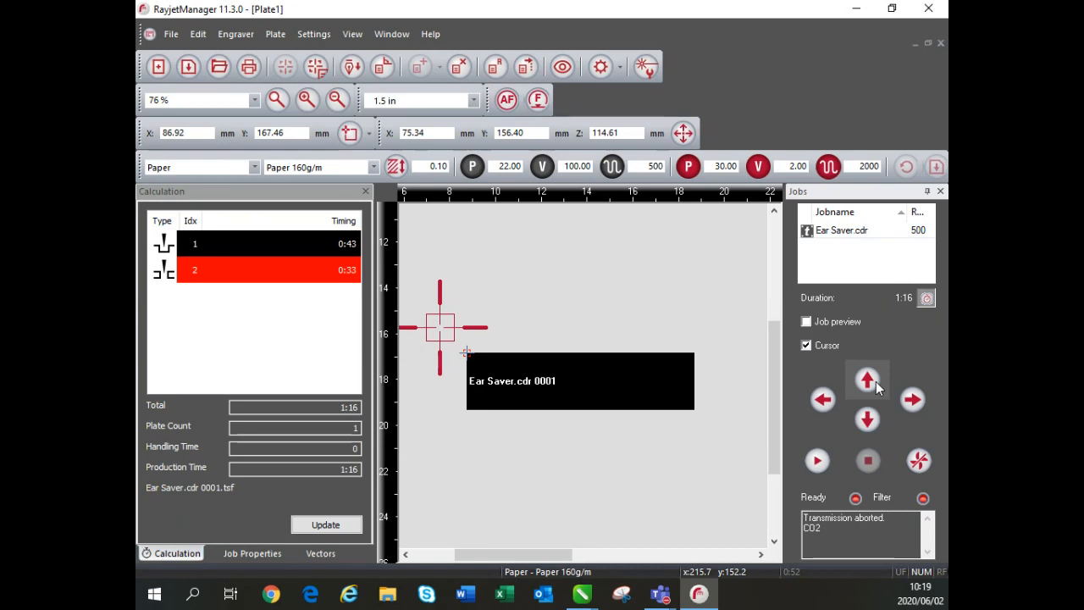
{"action": "left_click", "coordinate": [867, 386]}
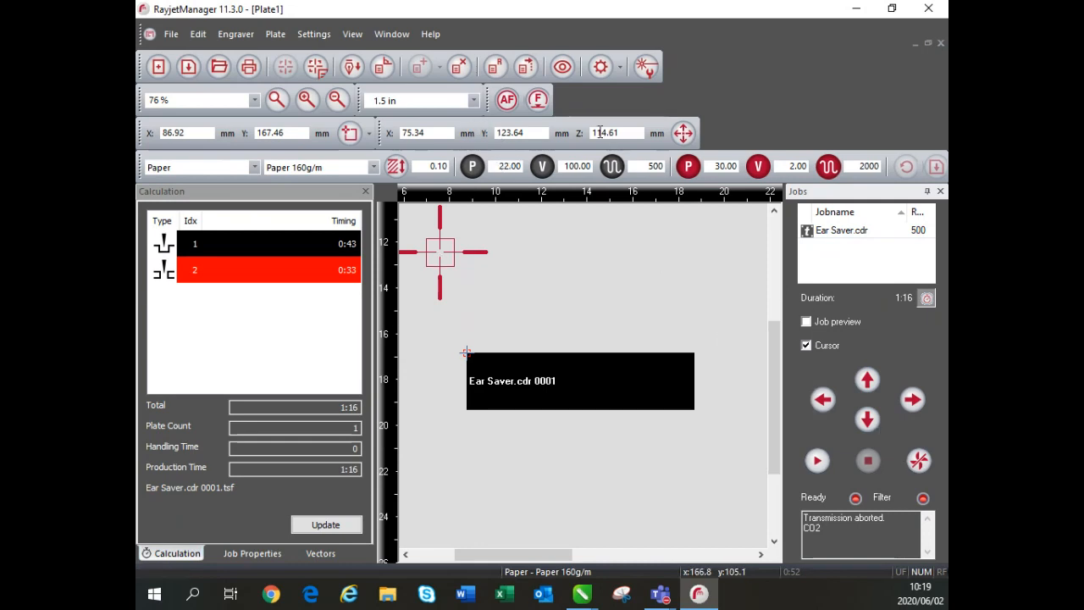
{"action": "left_click_drag", "start_coordinate": [525, 133], "coordinate": [507, 137]}
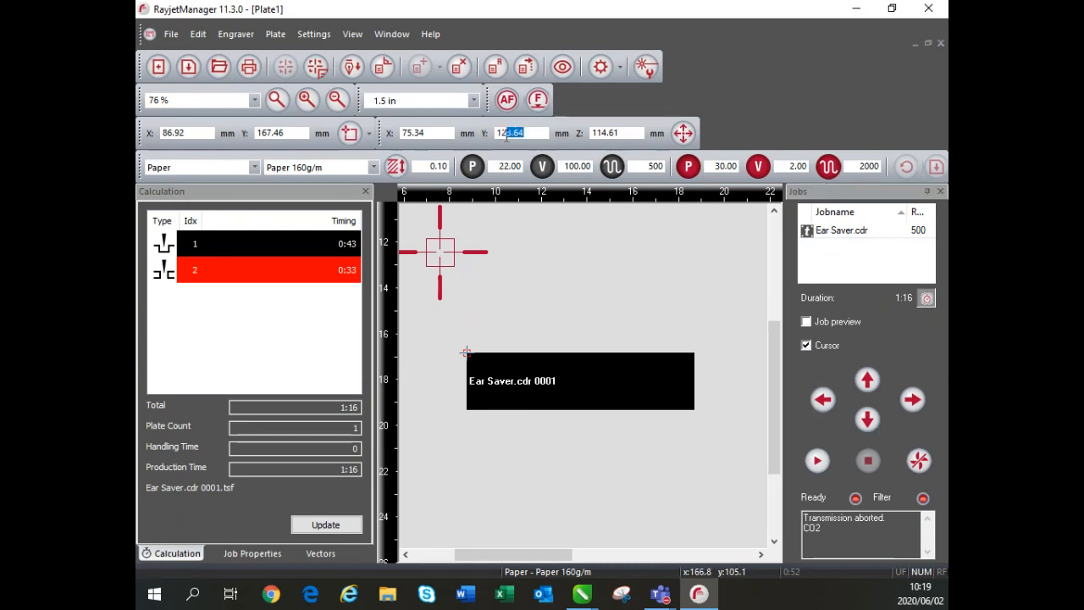
{"action": "type", "text": "4"}
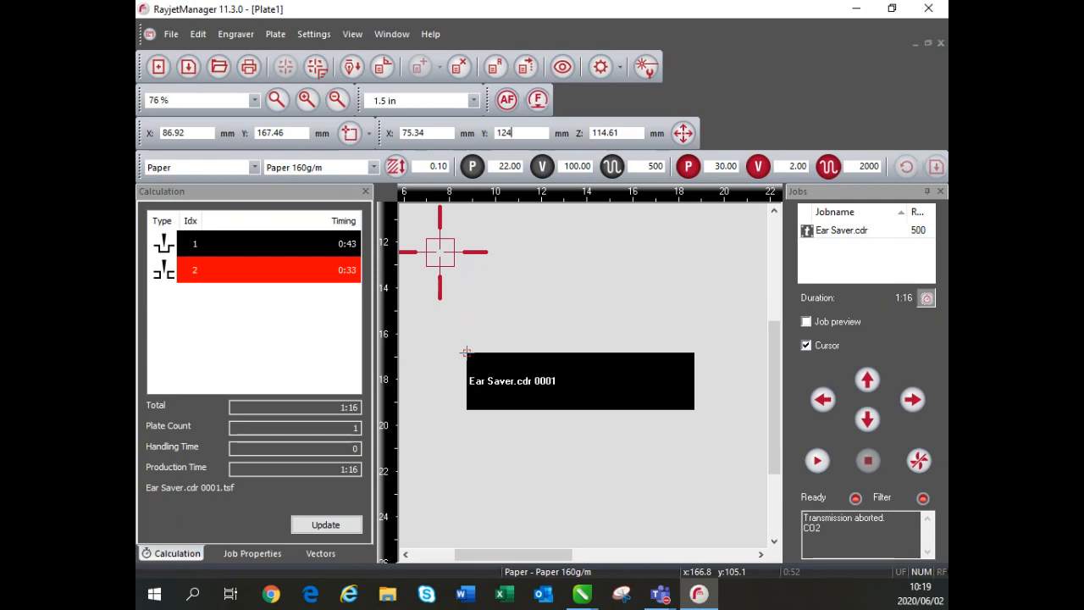
{"action": "left_click", "coordinate": [683, 132]}
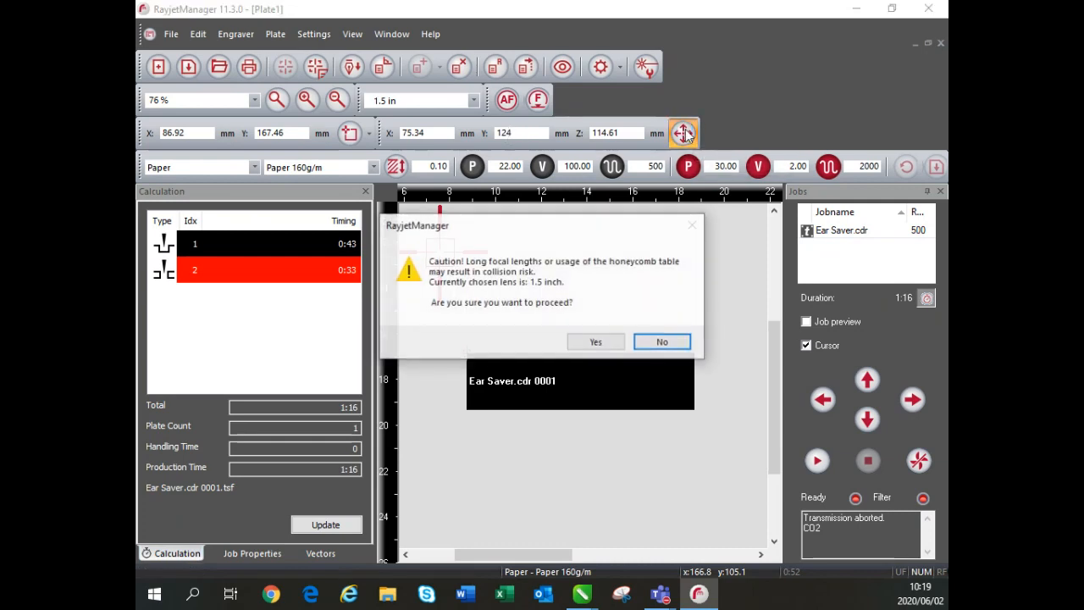
{"action": "left_click", "coordinate": [597, 342]}
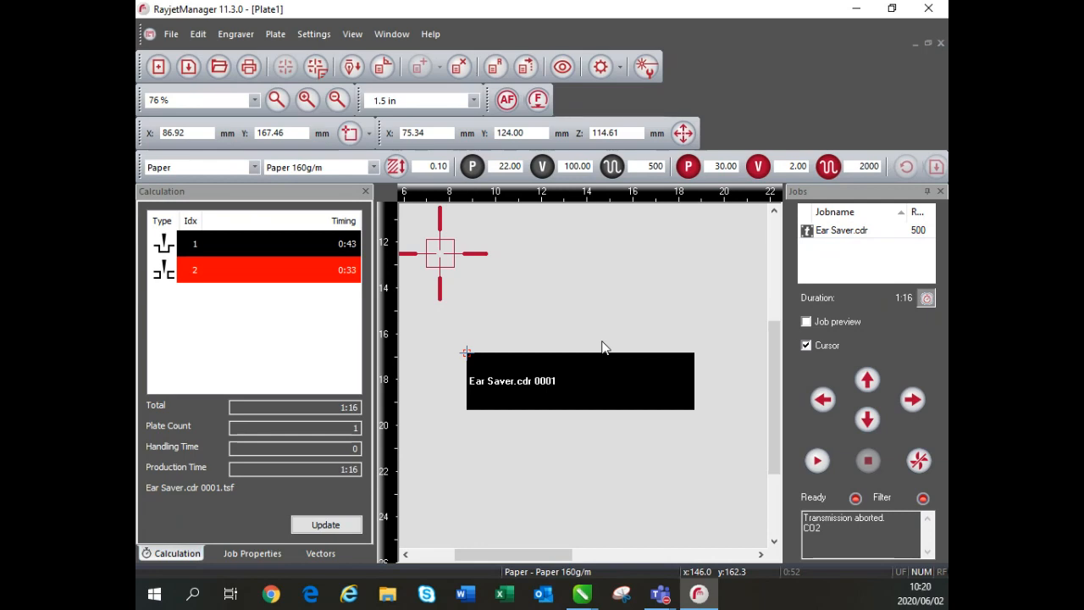
Step: Check the laser's Z position value and open the engraver information to review axis distances, operating hours and versions
{"action": "left_click_drag", "start_coordinate": [628, 133], "coordinate": [582, 133]}
{"action": "left_click", "coordinate": [320, 39]}
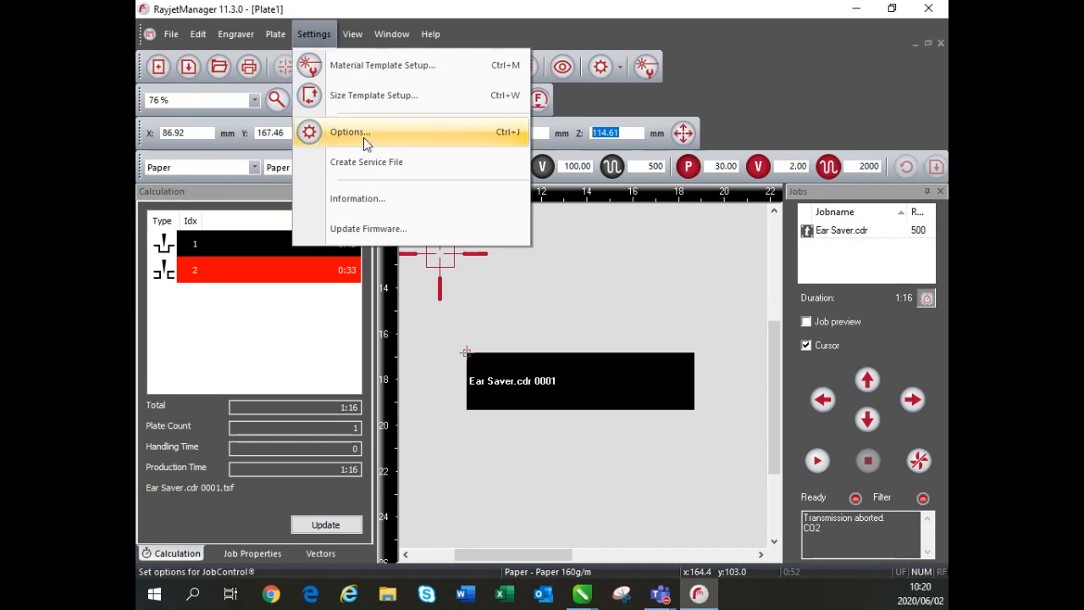
{"action": "left_click", "coordinate": [370, 198]}
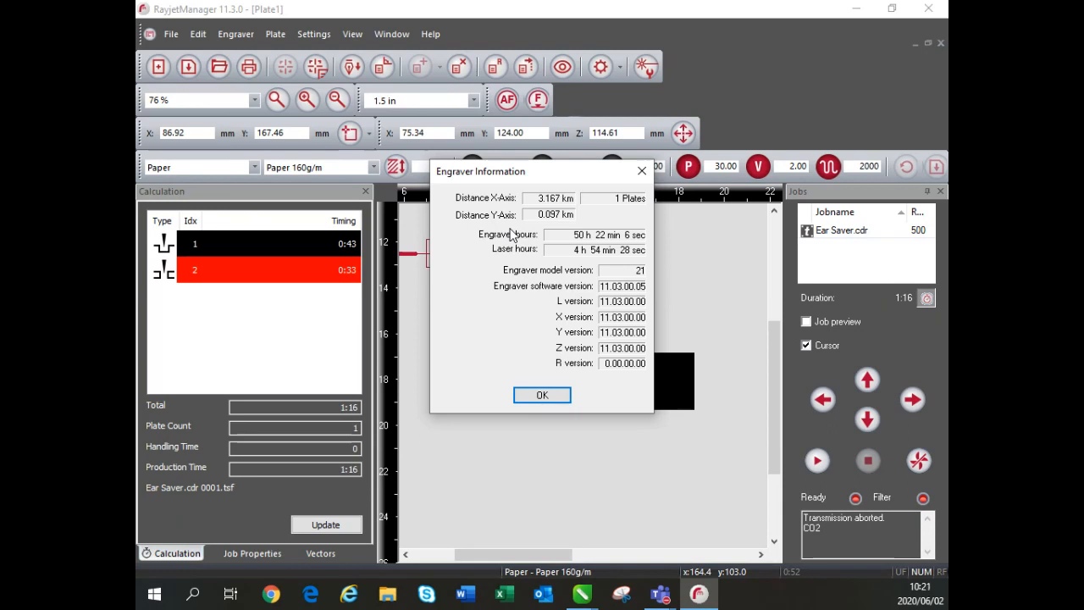
Step: Close the engraver information, open the material database, and look at importing material settings from an XML file, cancelling both dialogs
{"action": "left_click", "coordinate": [546, 401]}
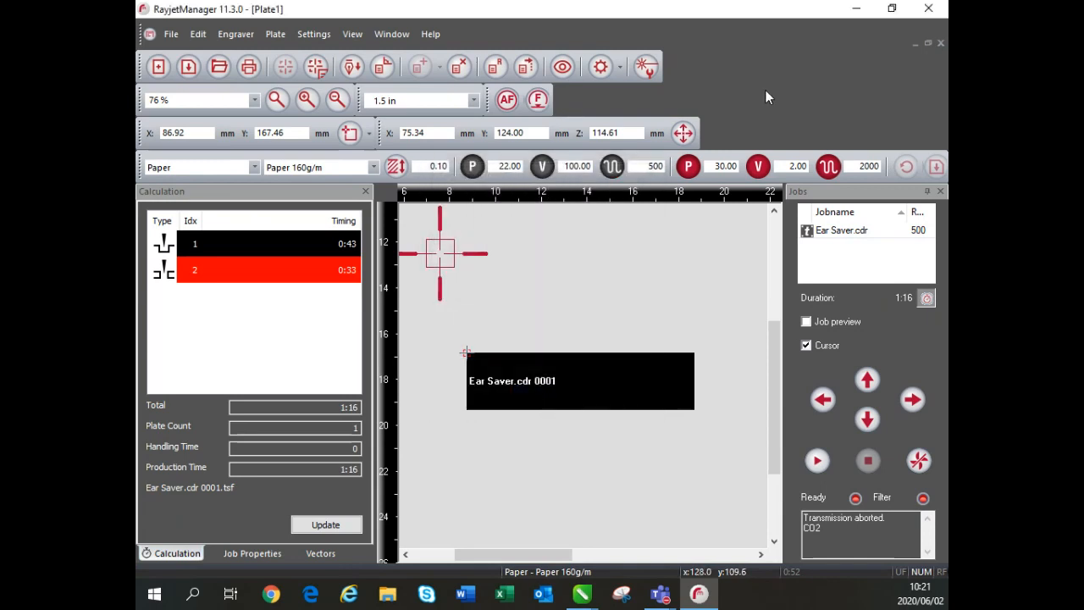
{"action": "left_click", "coordinate": [327, 33]}
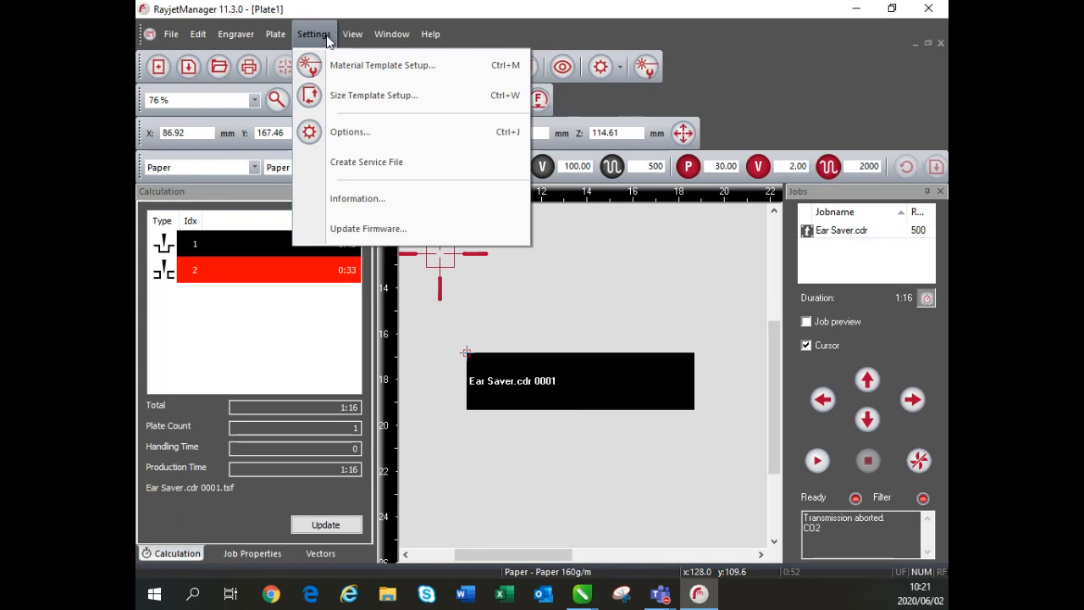
{"action": "left_click", "coordinate": [356, 36]}
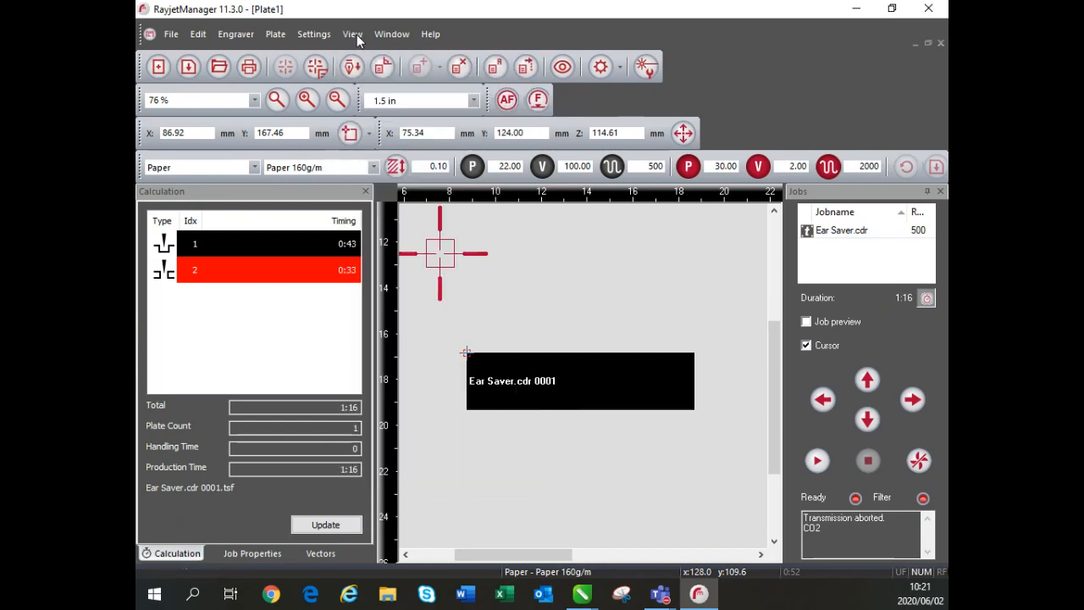
{"action": "left_click", "coordinate": [647, 64]}
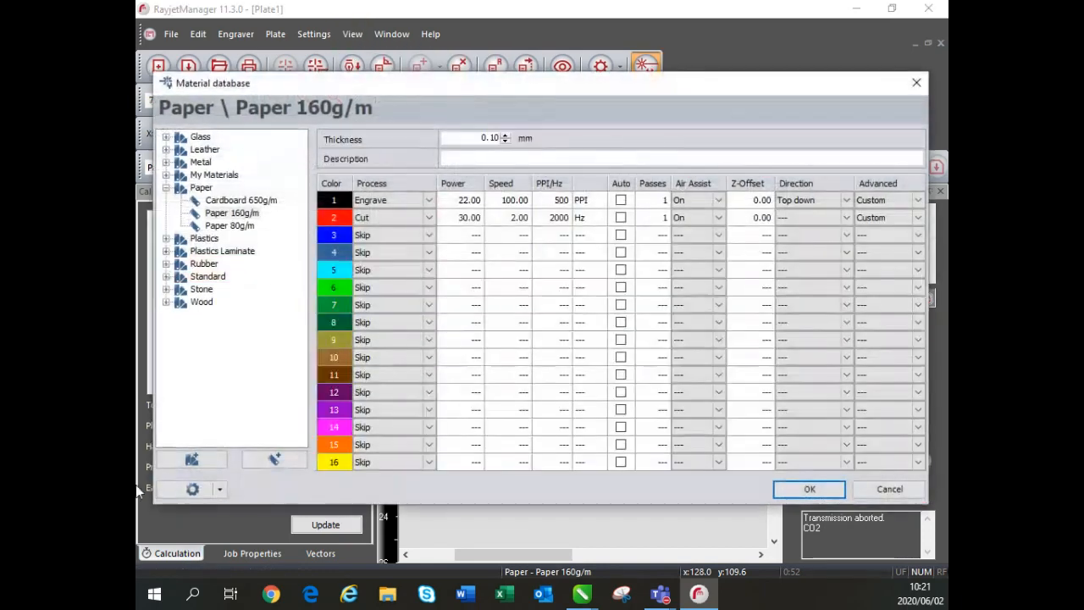
{"action": "left_click", "coordinate": [220, 489]}
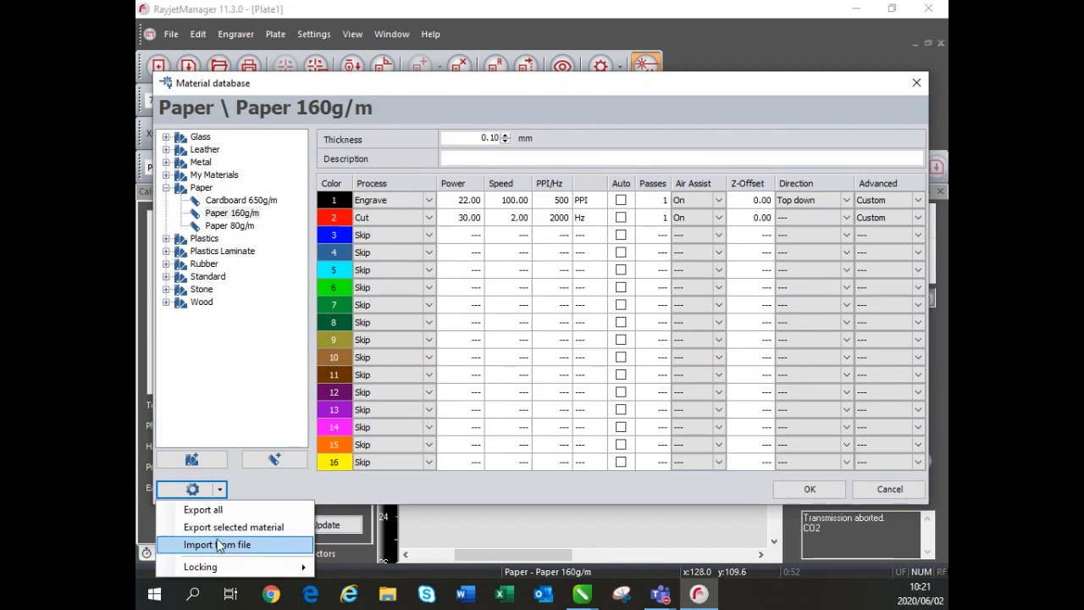
{"action": "left_click", "coordinate": [211, 546]}
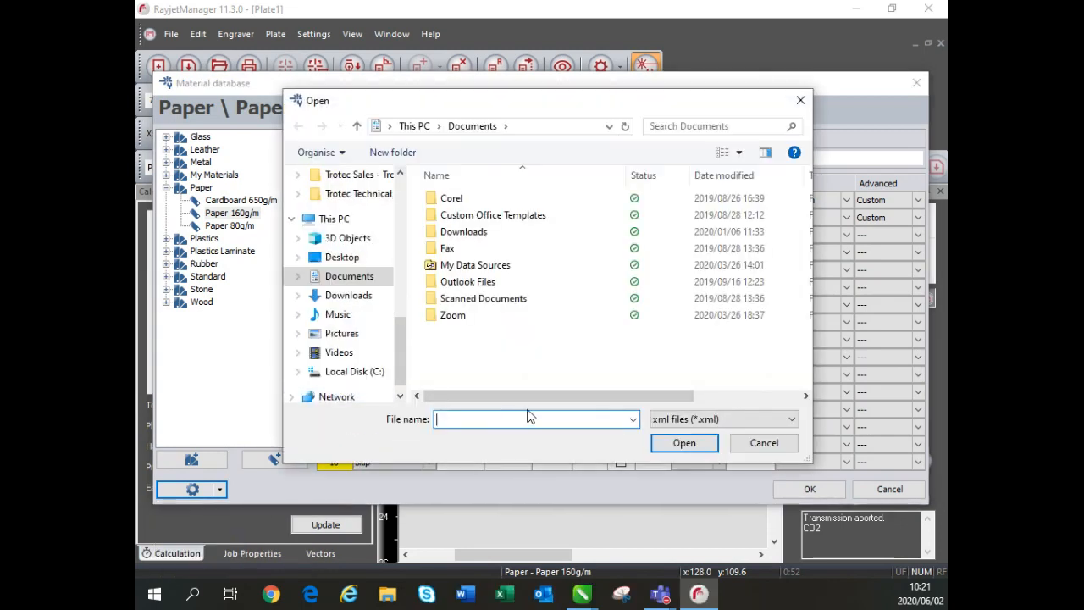
{"action": "scroll", "coordinate": [398, 316], "scroll_direction": "up", "scroll_amount": 2}
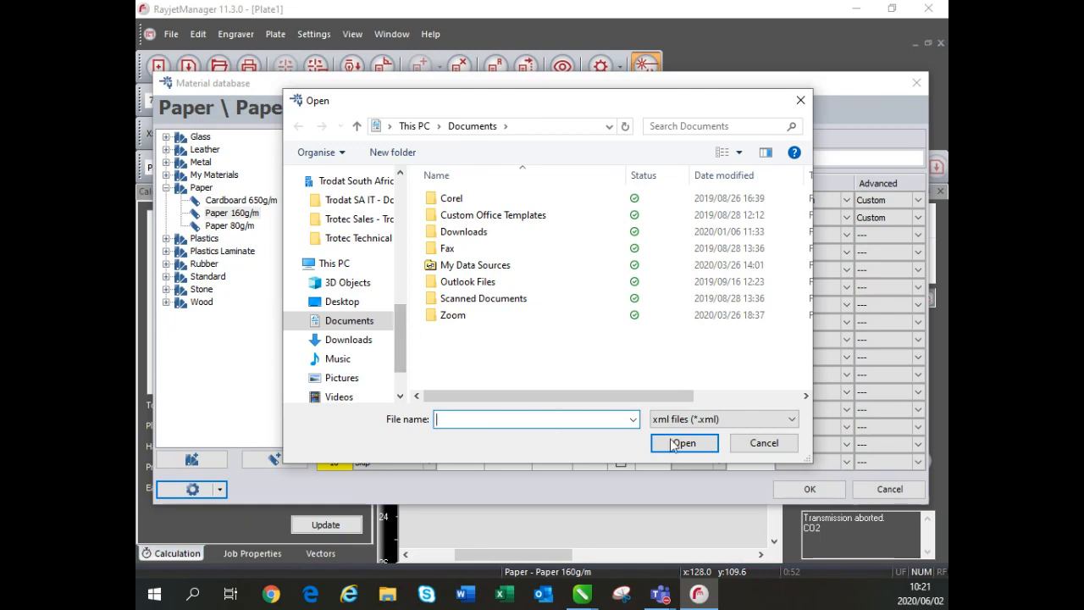
{"action": "left_click", "coordinate": [761, 449]}
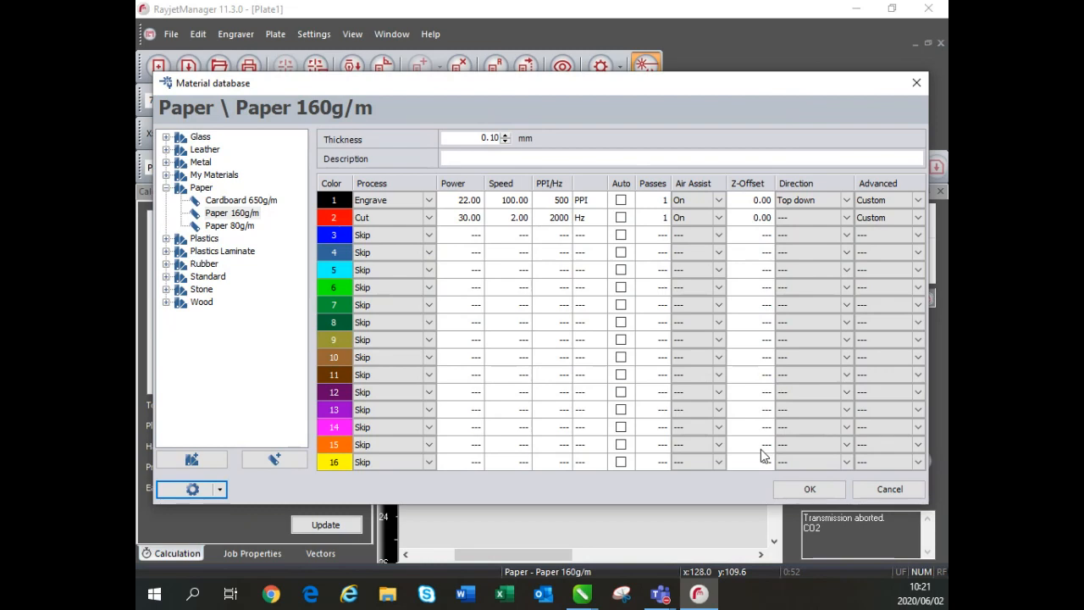
{"action": "left_click", "coordinate": [872, 491]}
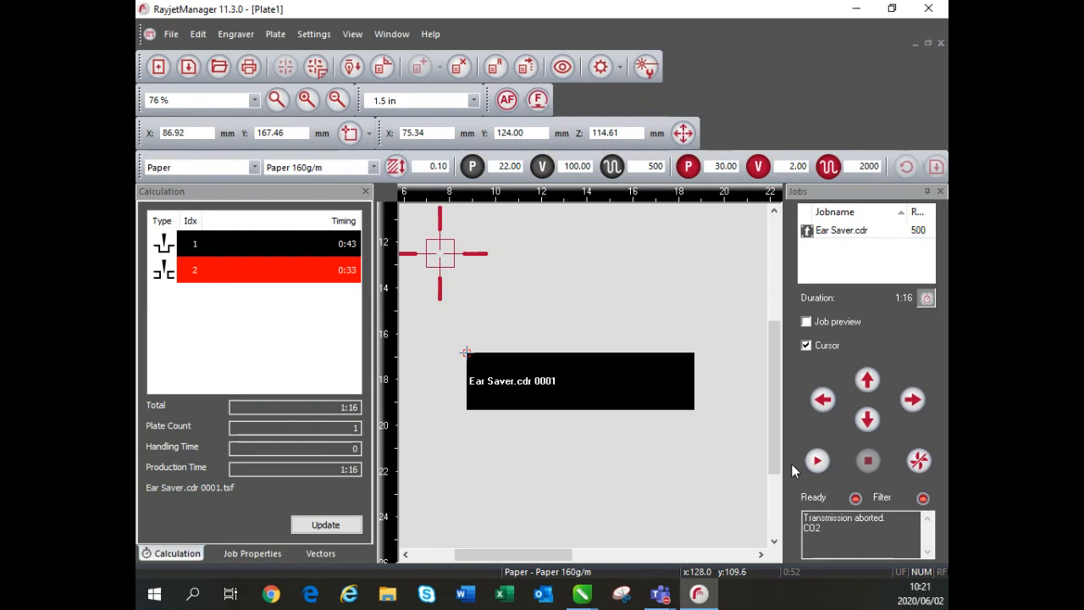
Step: Open the material database for Paper 160g/m and review the cut process's frequency, passes and Z-offset without changing them
{"action": "left_click", "coordinate": [519, 274]}
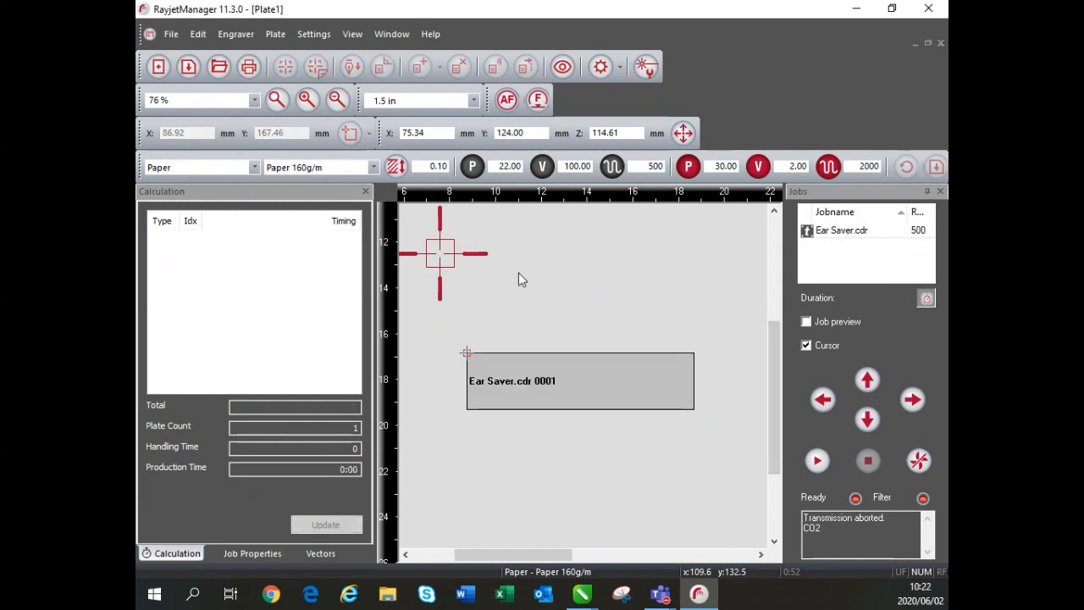
{"action": "double_click", "coordinate": [518, 272]}
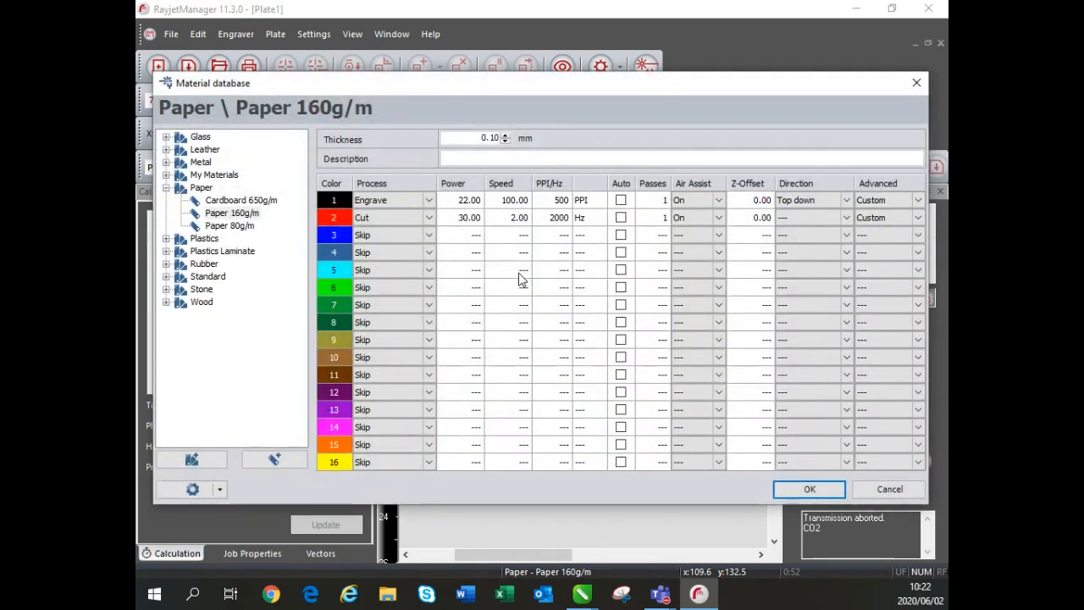
{"action": "left_click", "coordinate": [546, 218]}
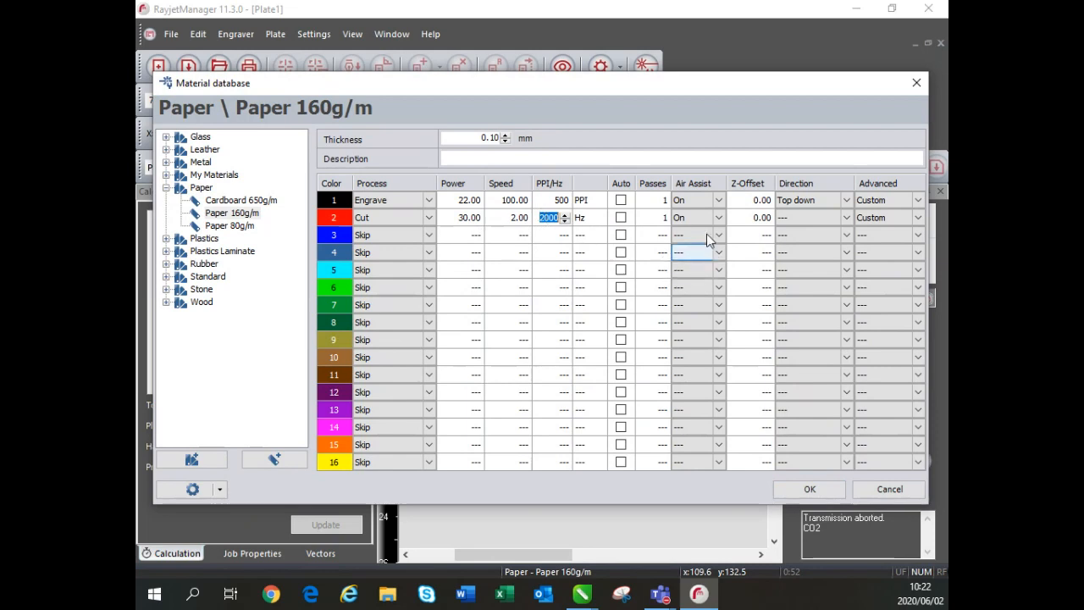
{"action": "left_click", "coordinate": [644, 205]}
{"action": "left_click", "coordinate": [653, 217]}
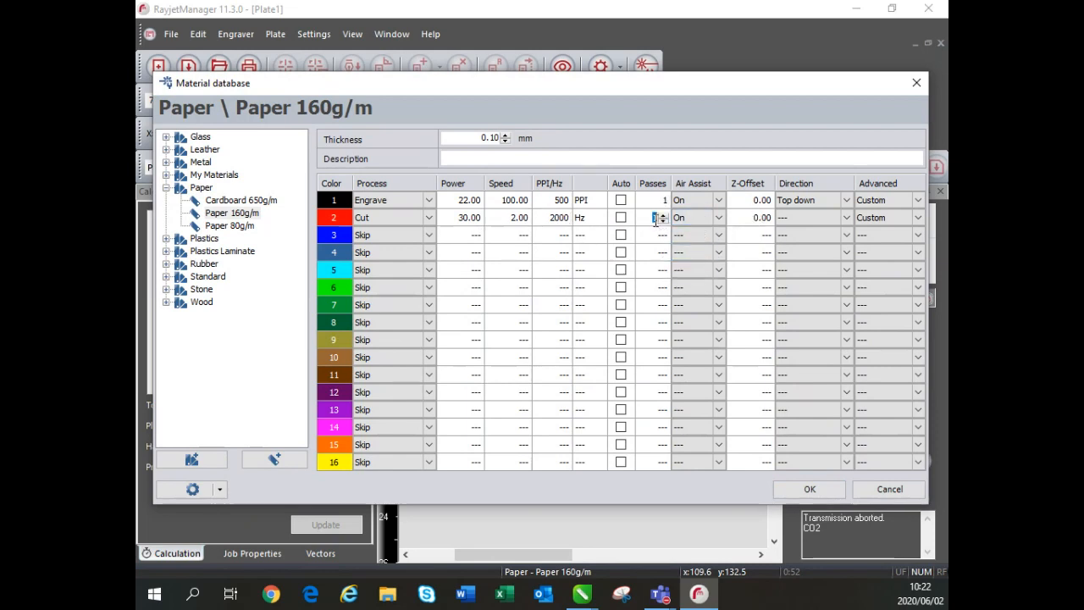
{"action": "left_click", "coordinate": [752, 201]}
{"action": "left_click", "coordinate": [748, 218]}
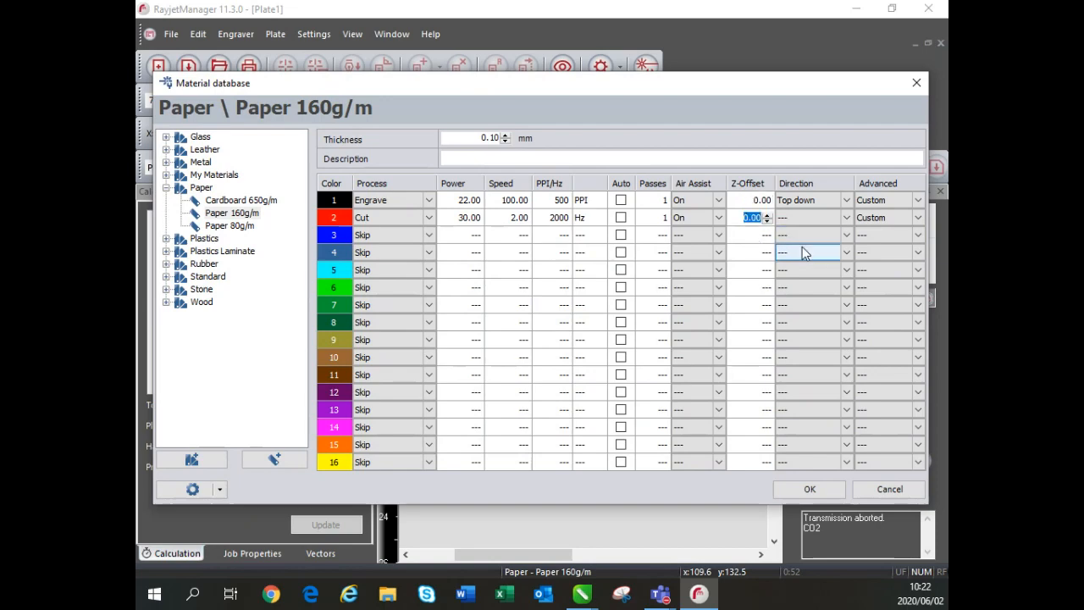
{"action": "left_click", "coordinate": [826, 493]}
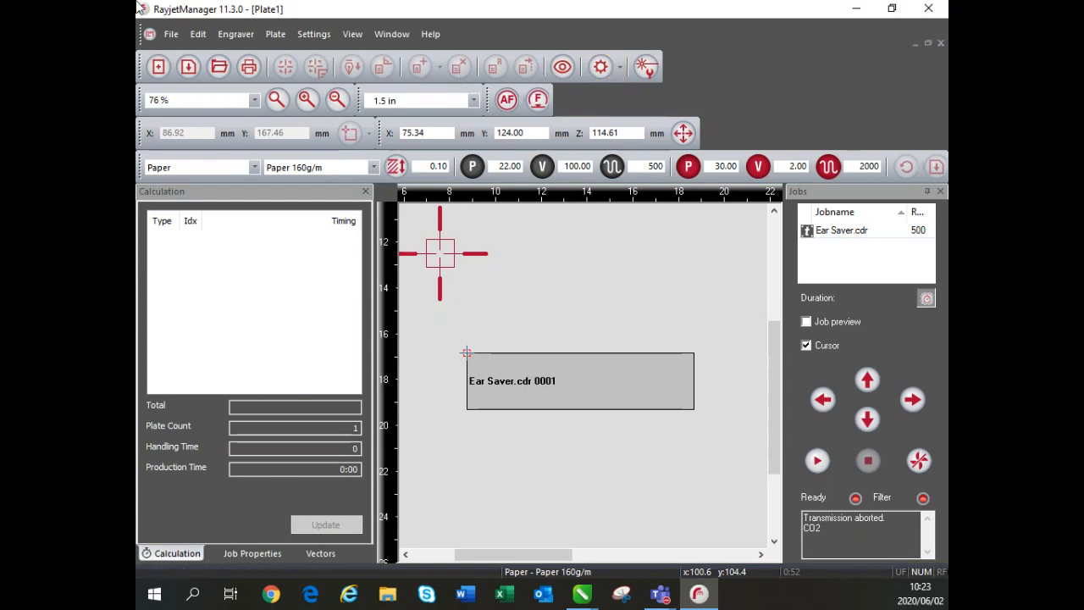
Step: Select the Ear Saver job on the plate and view the dialog for saving the plate file, without saving
{"action": "left_click", "coordinate": [660, 593]}
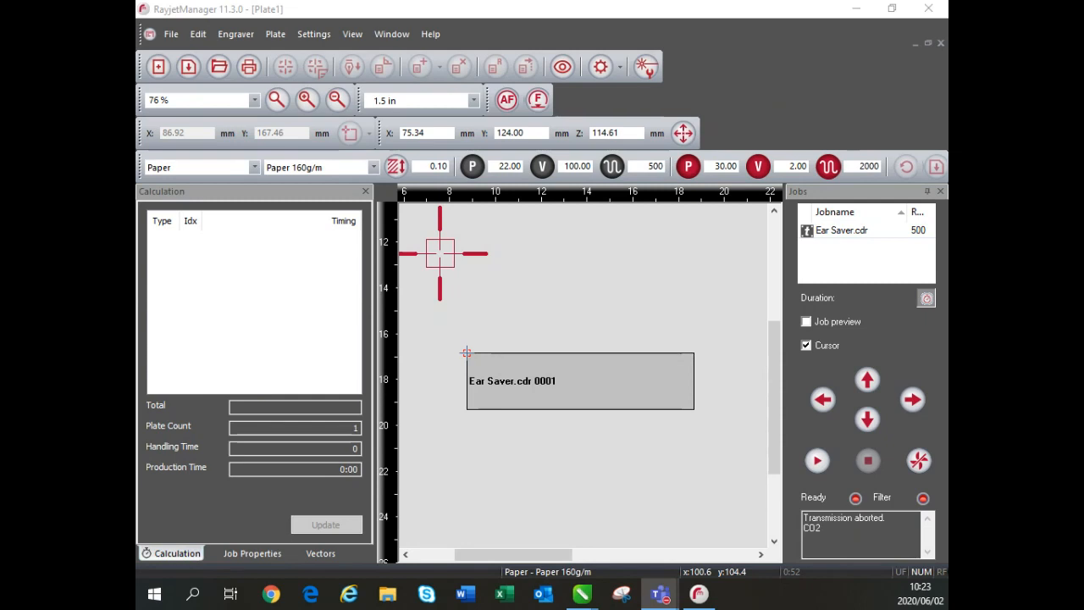
{"action": "left_click_drag", "start_coordinate": [416, 321], "coordinate": [735, 461]}
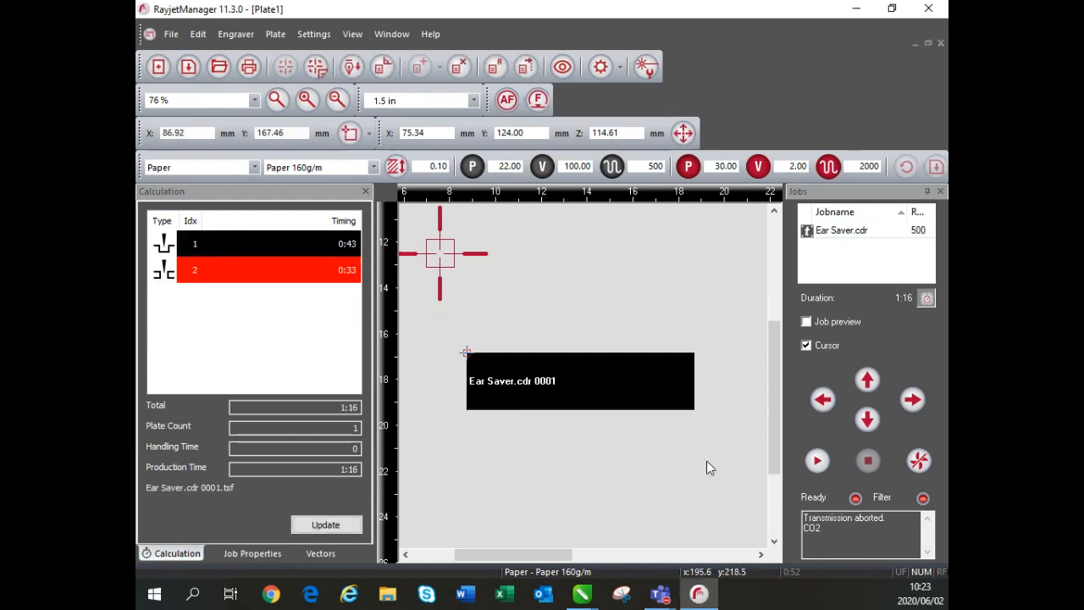
{"action": "left_click", "coordinate": [171, 34]}
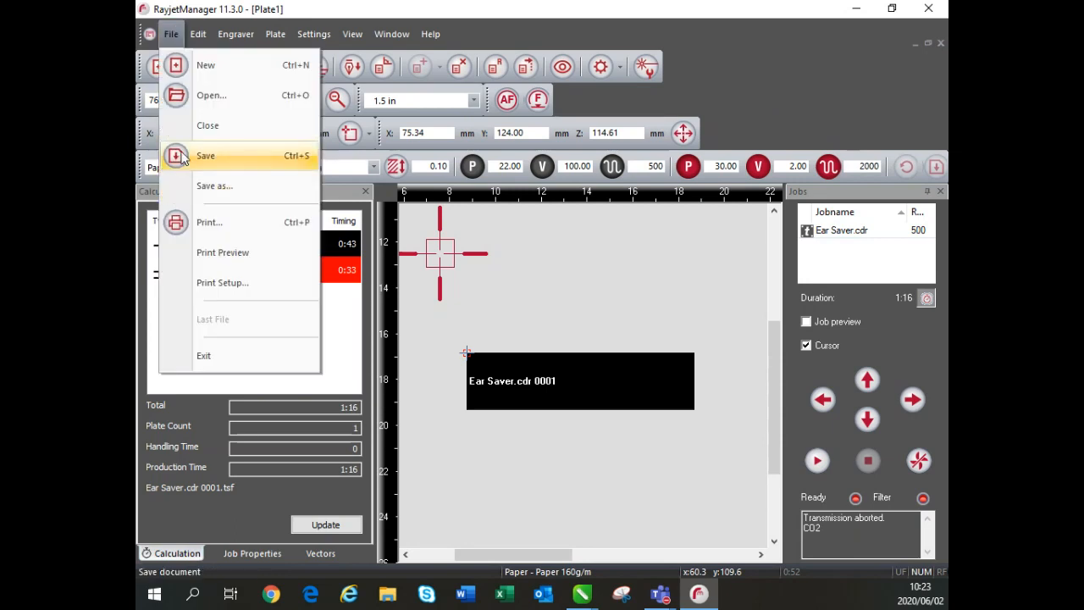
{"action": "left_click", "coordinate": [182, 155]}
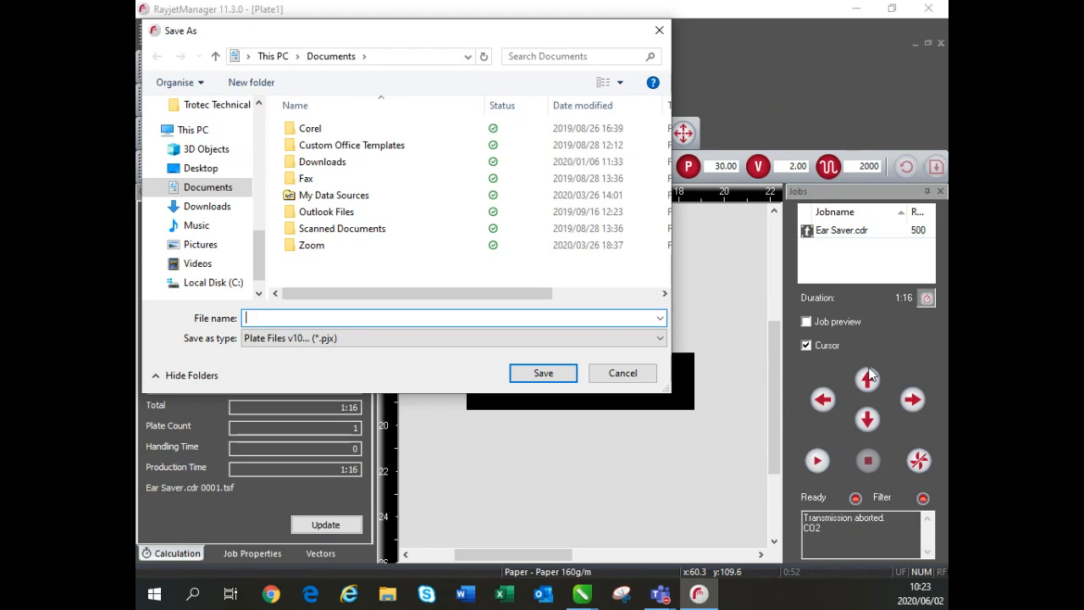
{"action": "key", "text": "Escape"}
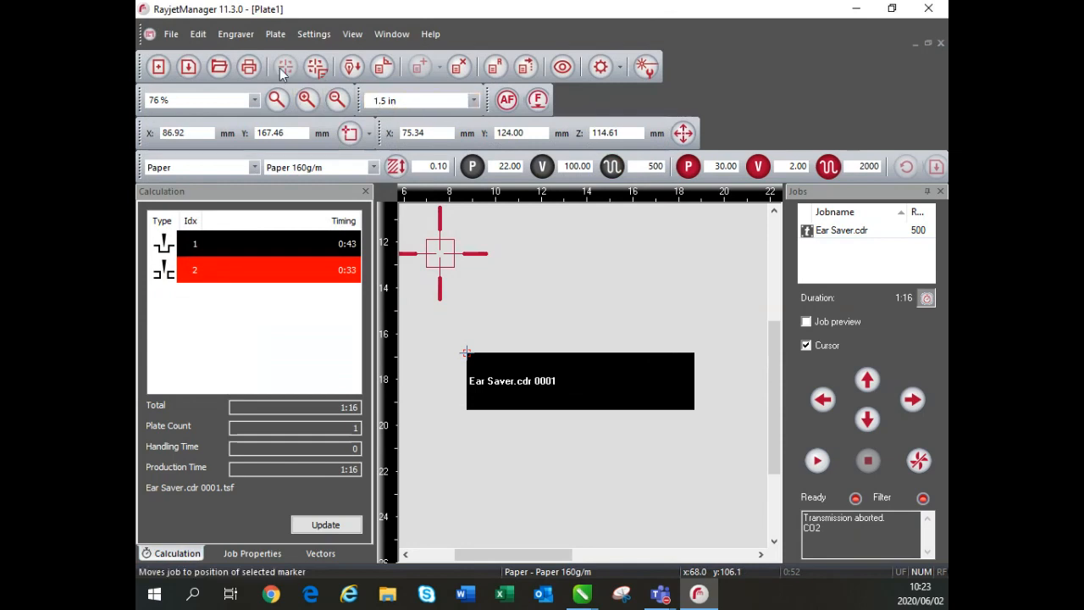
{"action": "left_click", "coordinate": [191, 34]}
{"action": "left_click", "coordinate": [203, 31]}
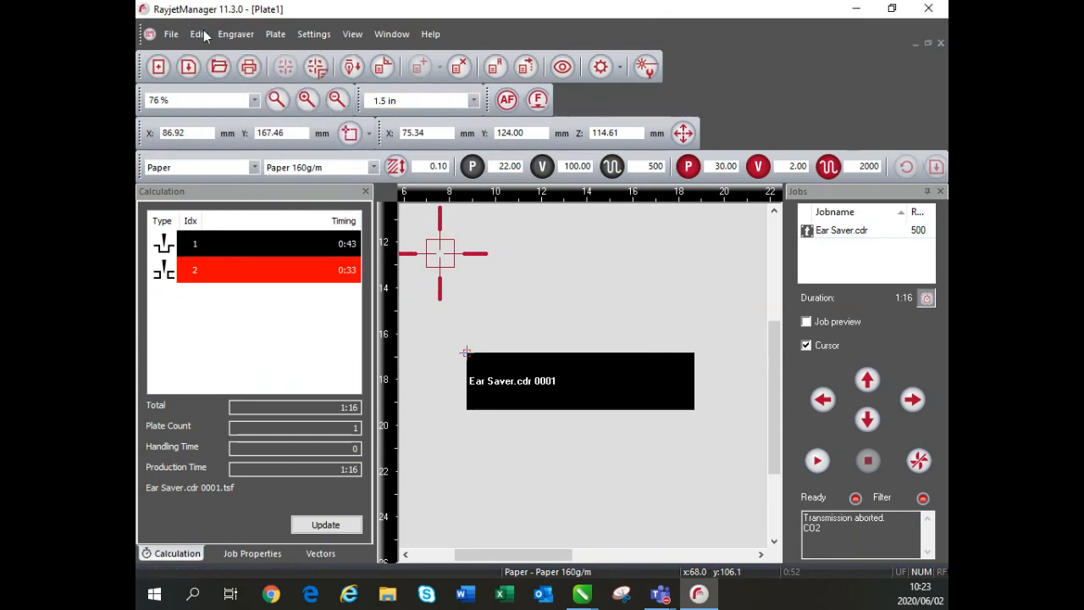
Step: Duplicate the Ear Saver job on the plate and return the copy to the job list
{"action": "right_click", "coordinate": [617, 388]}
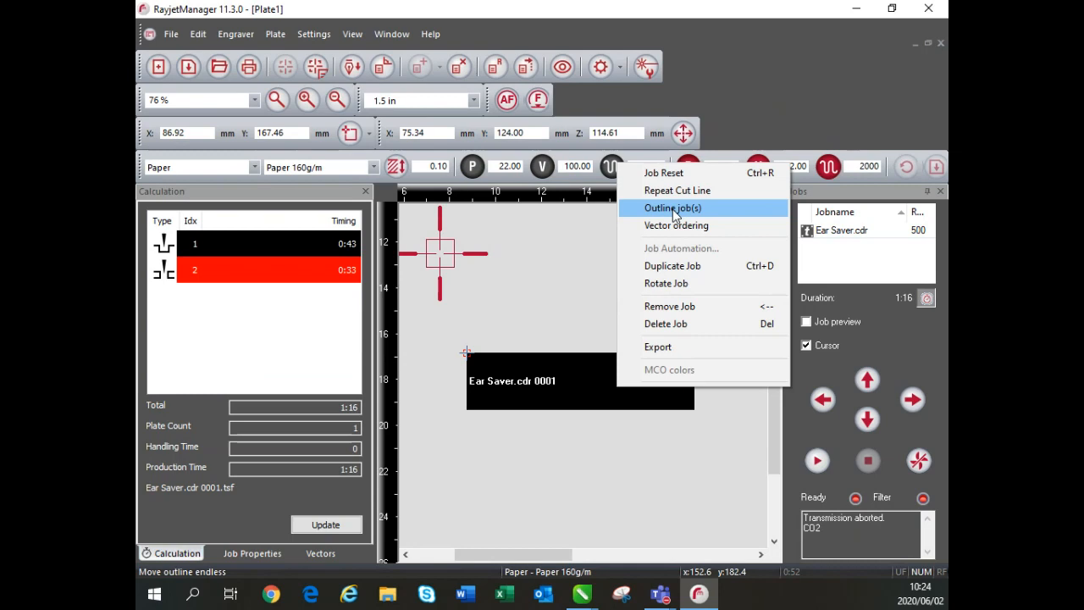
{"action": "left_click", "coordinate": [675, 211]}
{"action": "scroll", "coordinate": [541, 392], "scroll_direction": "down", "scroll_amount": 1}
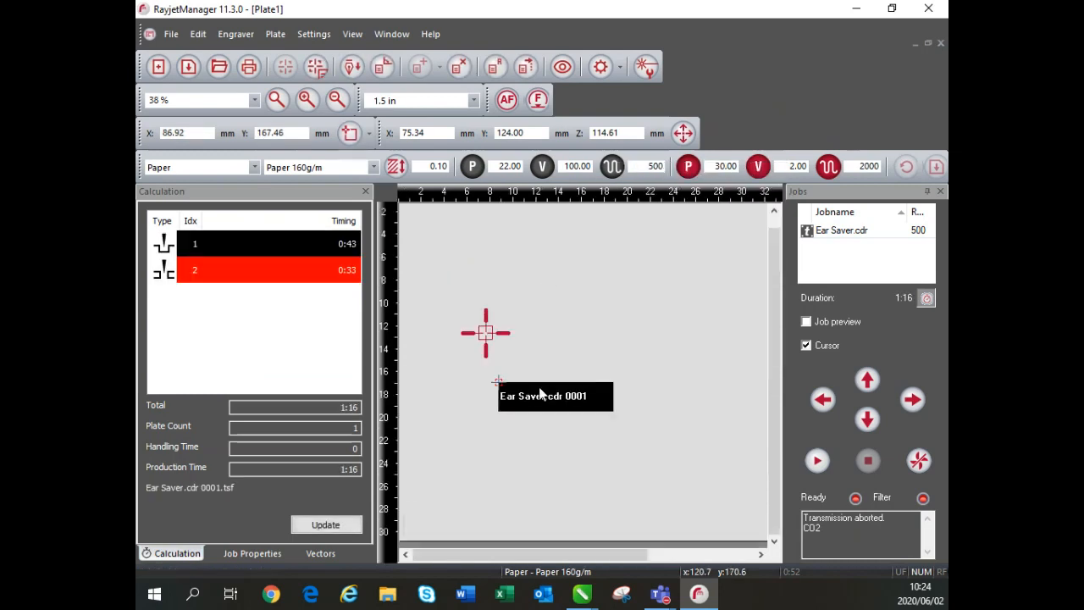
{"action": "scroll", "coordinate": [540, 392], "scroll_direction": "down", "scroll_amount": 2}
{"action": "scroll", "coordinate": [441, 258], "scroll_direction": "up", "scroll_amount": 1}
{"action": "left_click_drag", "start_coordinate": [542, 343], "coordinate": [437, 283]}
{"action": "key", "text": "Delete"}
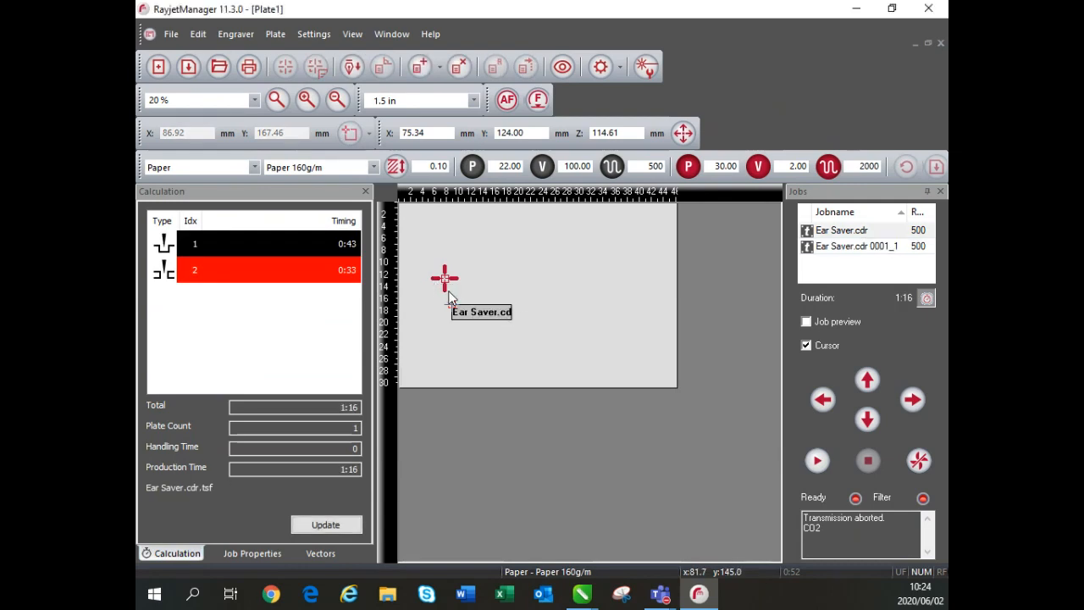
Step: Preview the Ear Saver.cdr 0001_1 job from the job list, and hide the preview again
{"action": "left_click", "coordinate": [896, 247]}
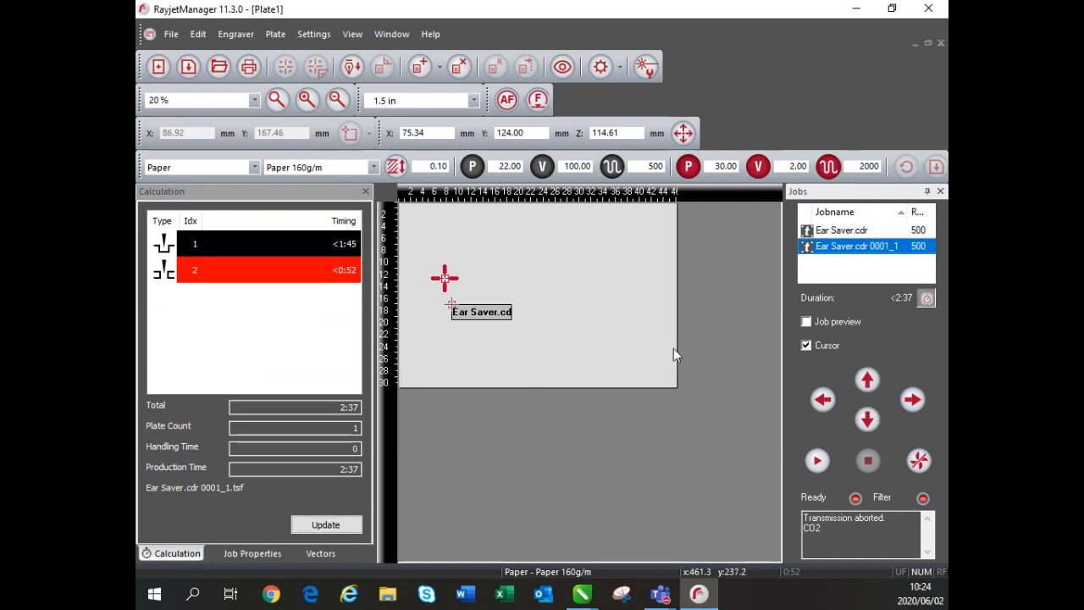
{"action": "left_click", "coordinate": [437, 288]}
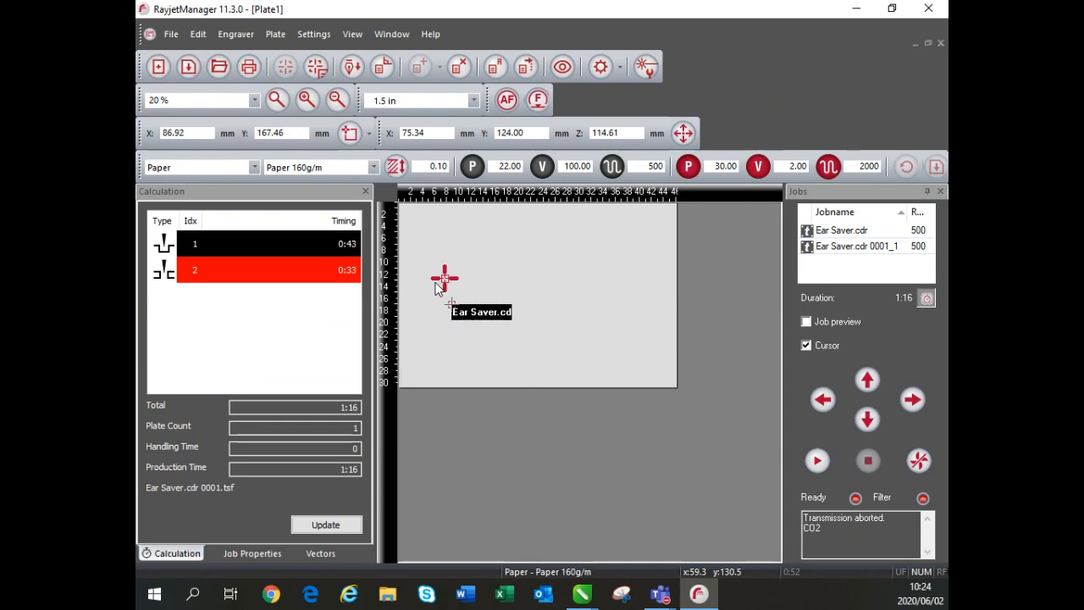
{"action": "left_click", "coordinate": [506, 269]}
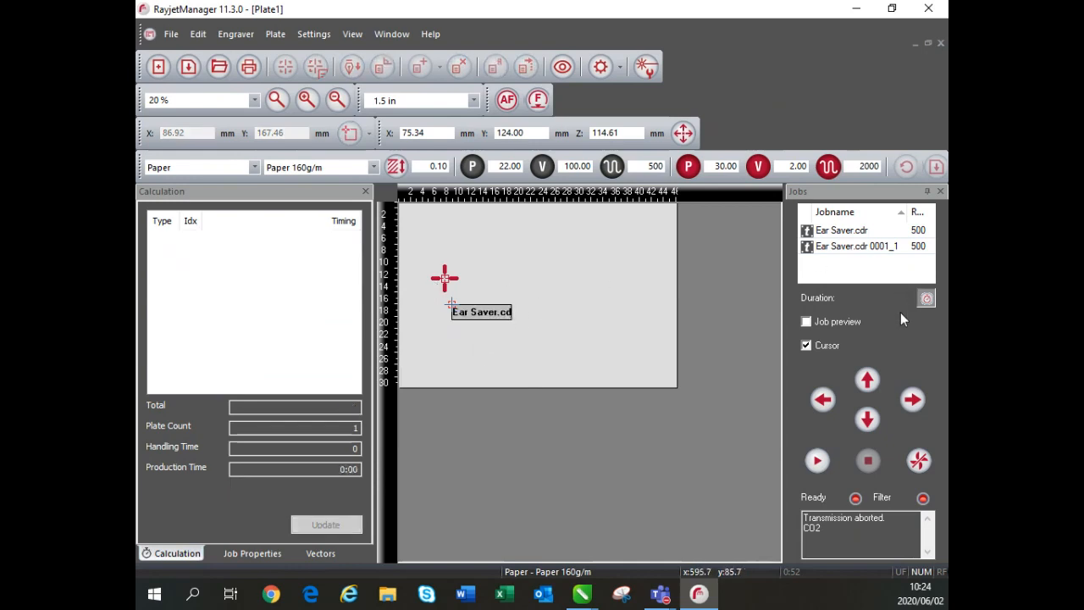
{"action": "left_click", "coordinate": [805, 322]}
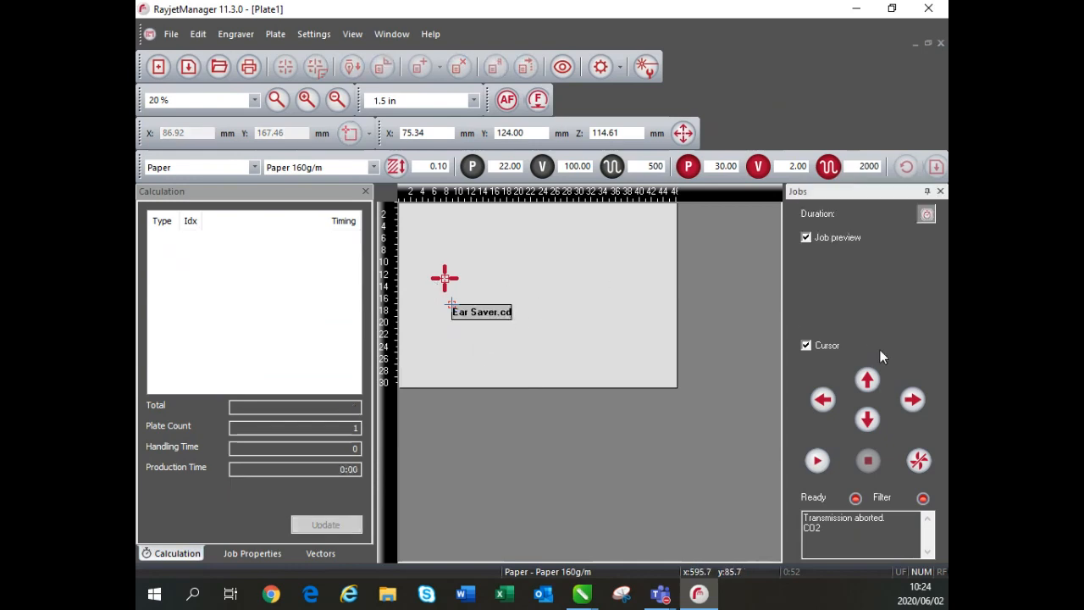
{"action": "left_click", "coordinate": [805, 237]}
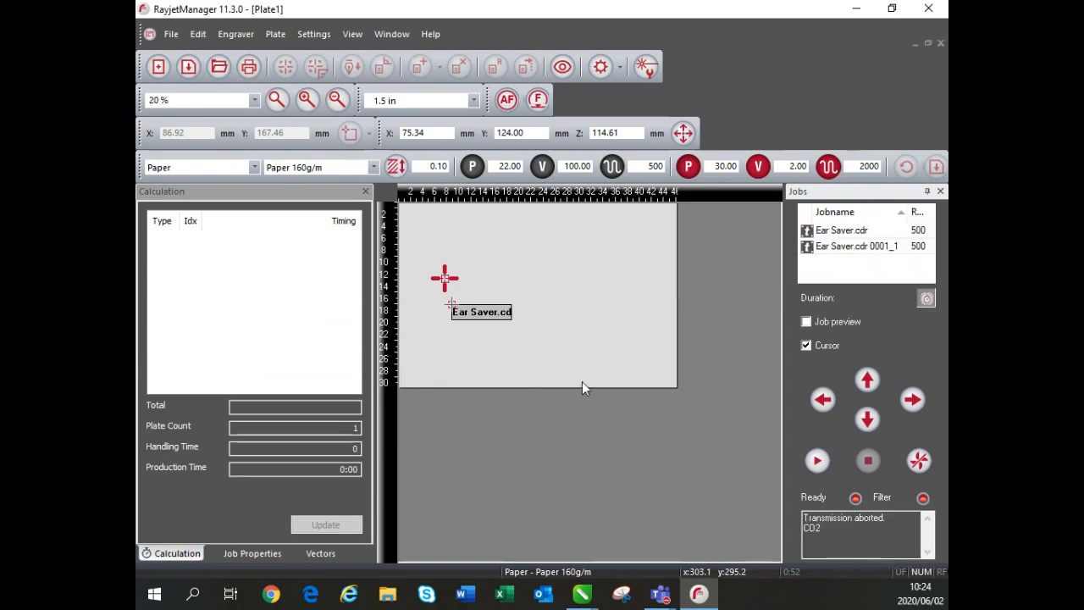
{"action": "left_click", "coordinate": [855, 245]}
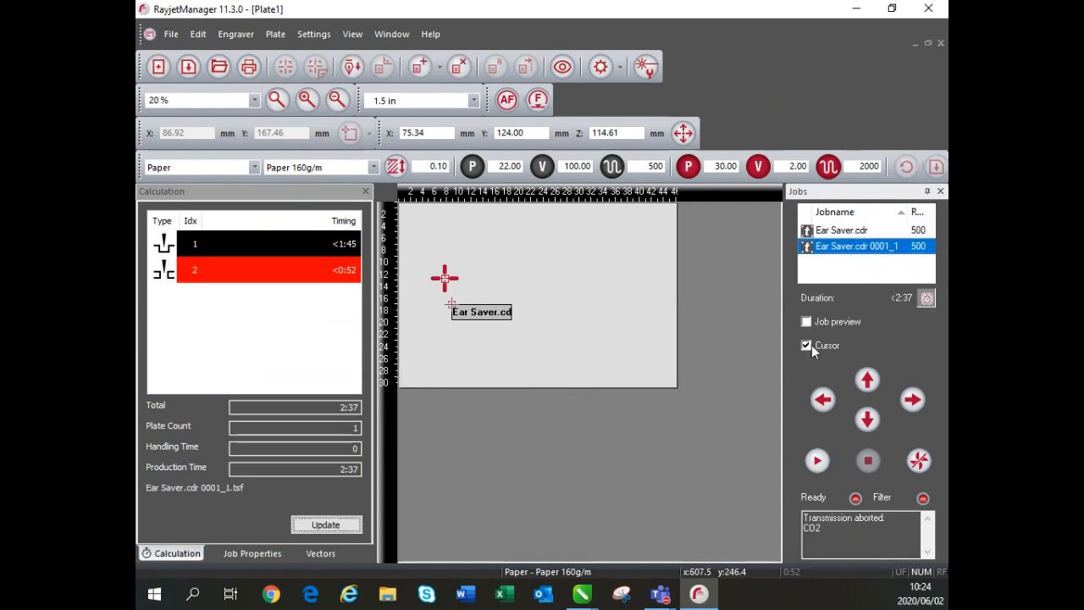
{"action": "left_click", "coordinate": [806, 322]}
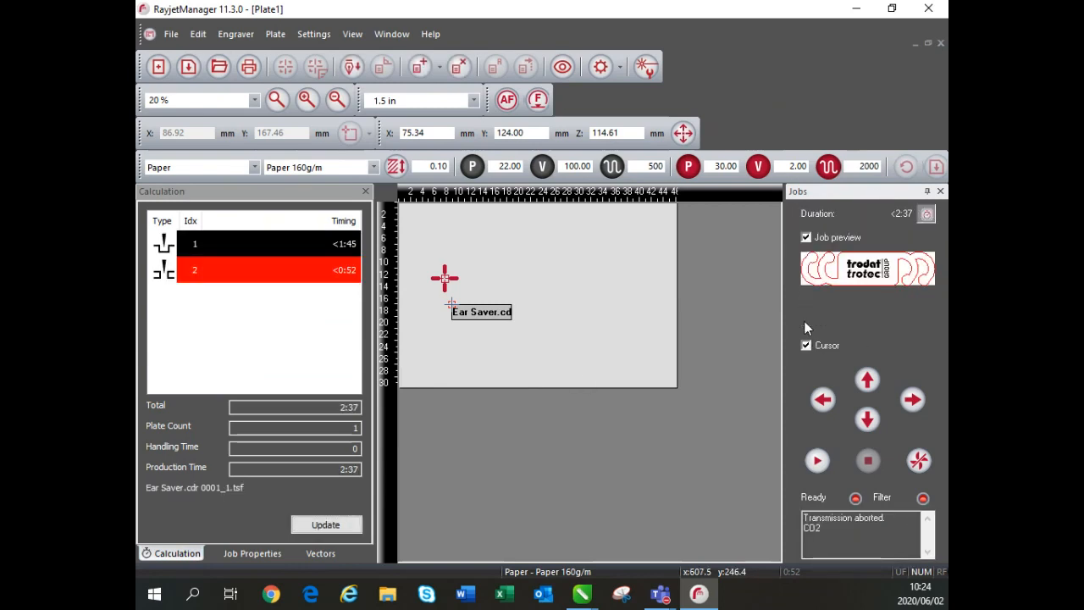
{"action": "left_click", "coordinate": [806, 238]}
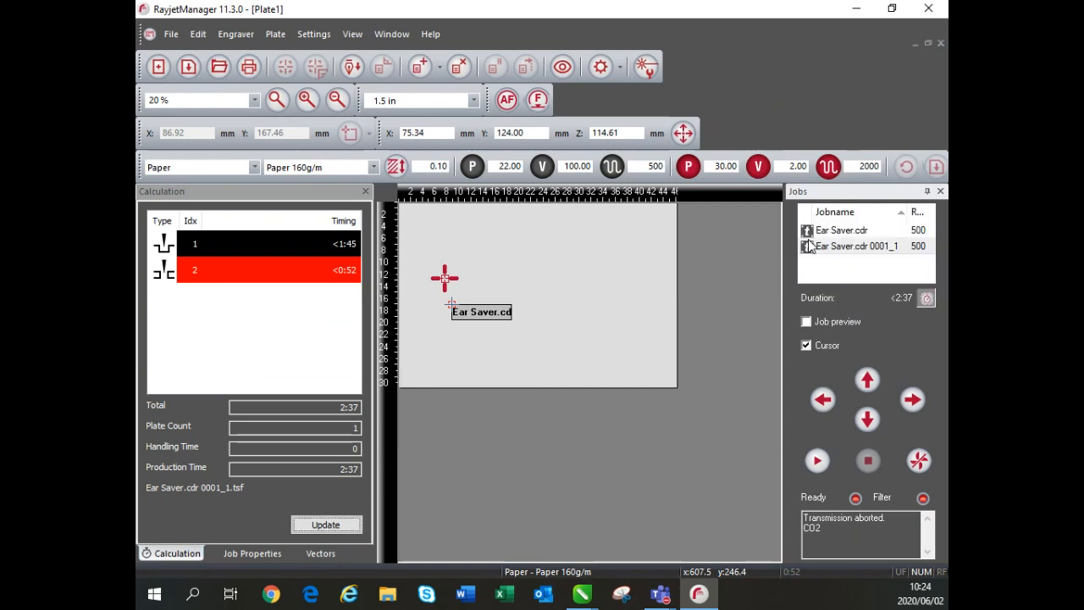
Step: Select the Ear Saver job on the plate and display its actual artwork in place of the solid job block
{"action": "left_click", "coordinate": [501, 313]}
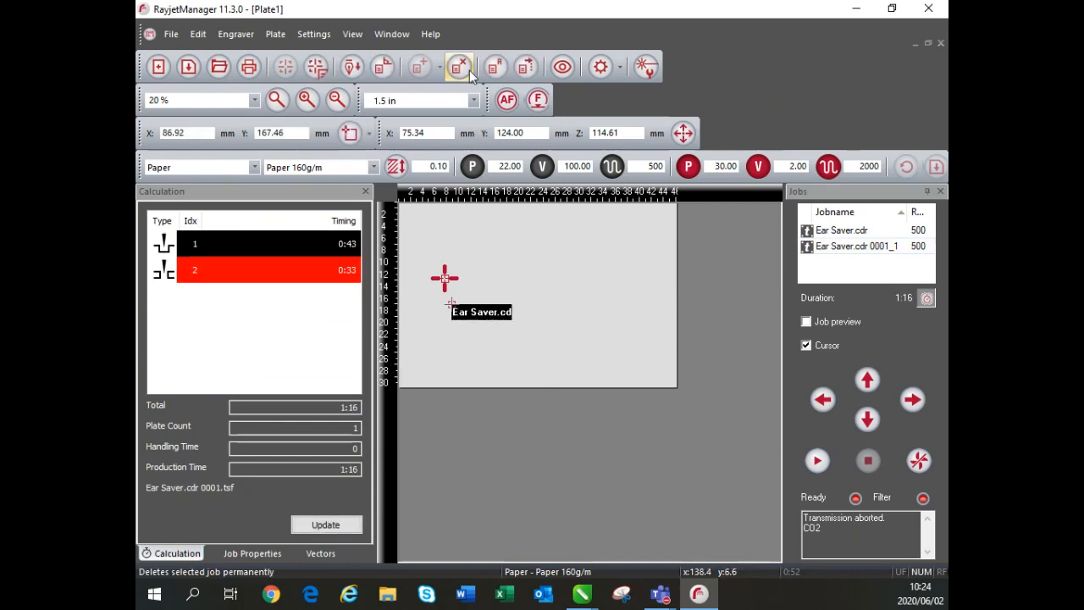
{"action": "left_click", "coordinate": [565, 72]}
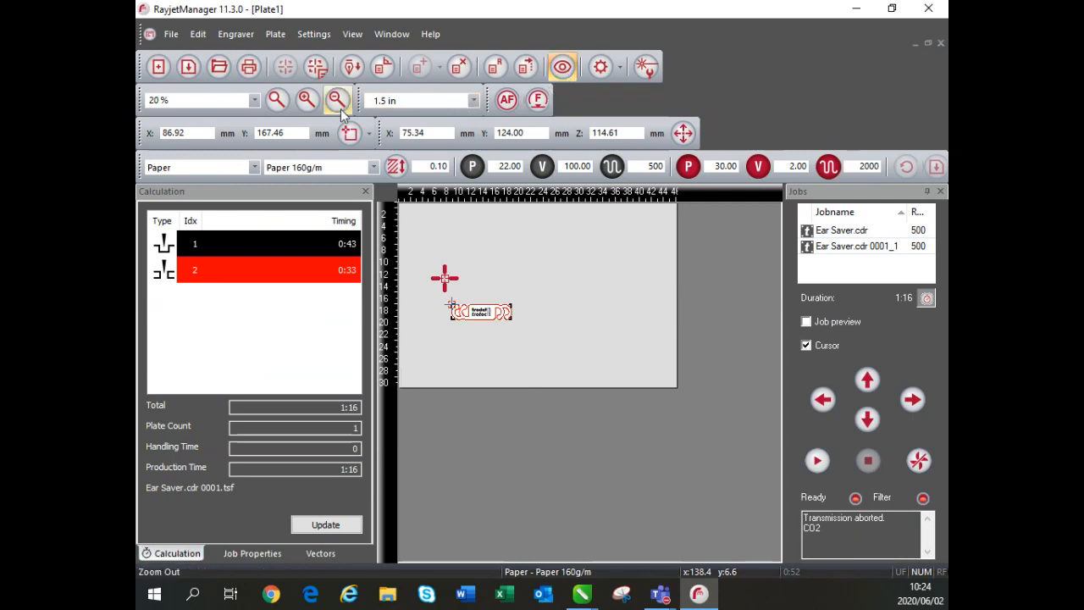
{"action": "scroll", "coordinate": [472, 310], "scroll_direction": "up", "scroll_amount": 2}
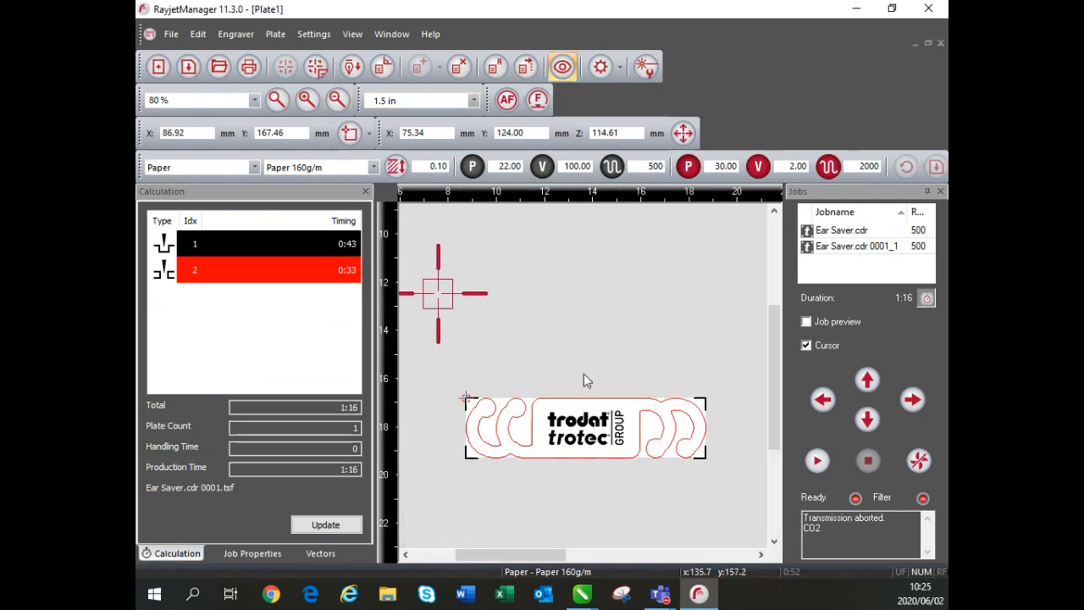
Step: View the plate at 150 % zoom, and fit the view to the whole plate again
{"action": "scroll", "coordinate": [583, 379], "scroll_direction": "down", "scroll_amount": 1}
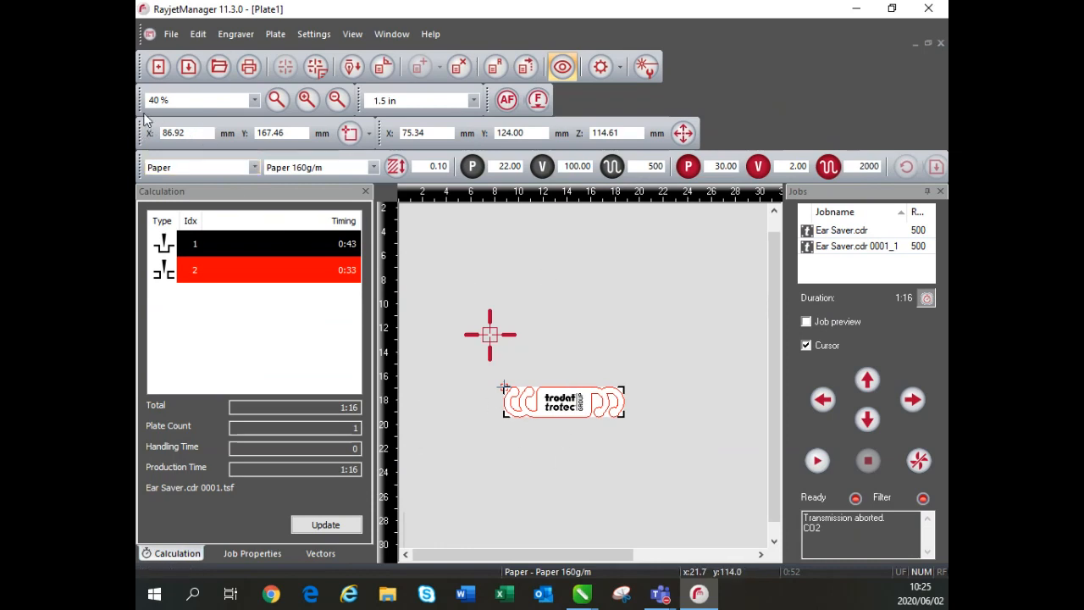
{"action": "left_click", "coordinate": [254, 100]}
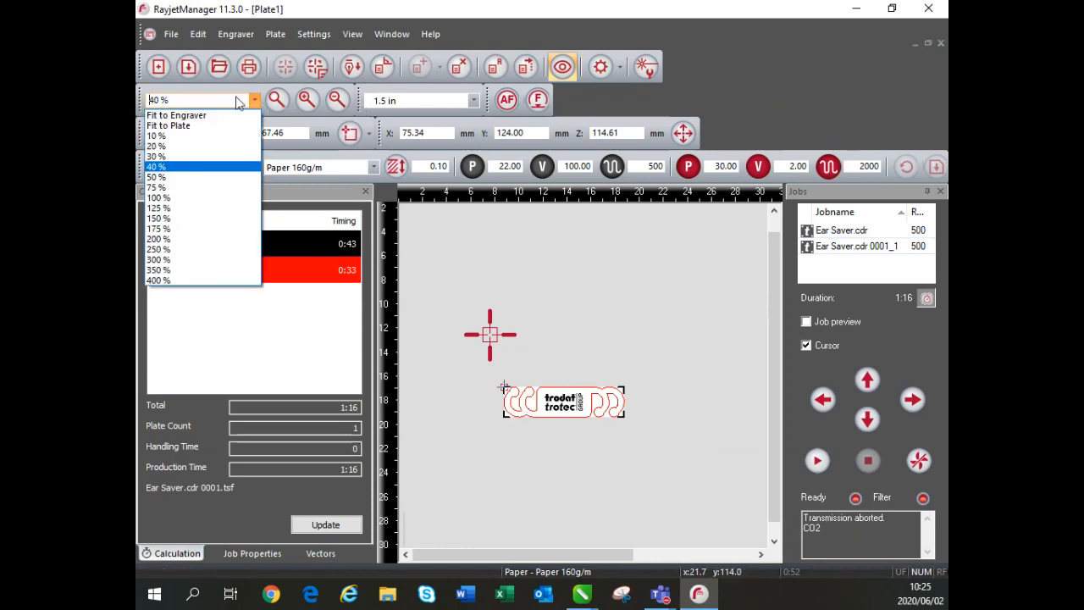
{"action": "left_click", "coordinate": [185, 126]}
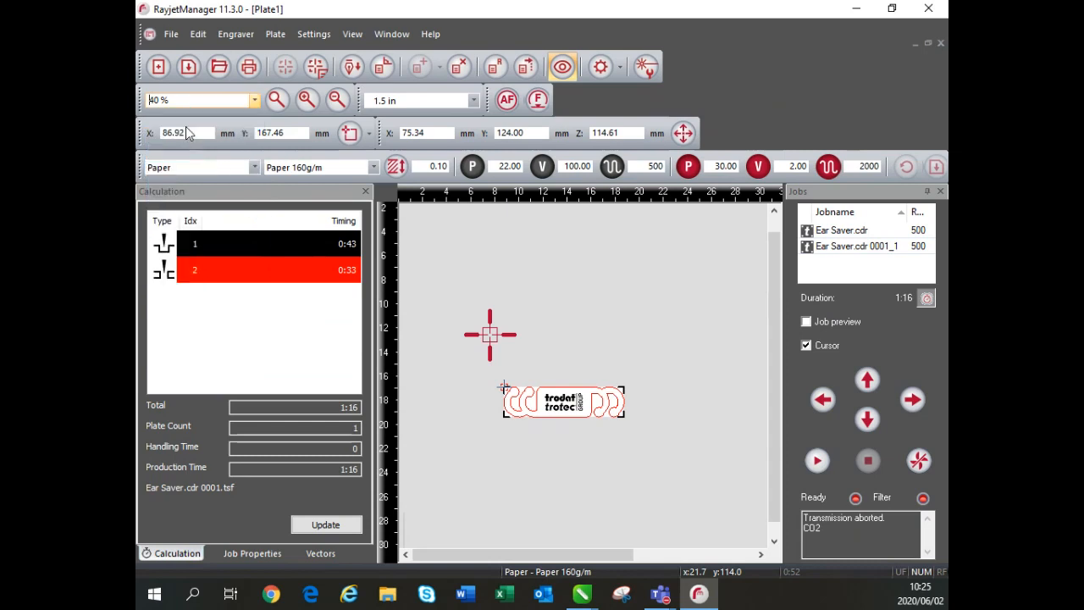
{"action": "left_click", "coordinate": [254, 100]}
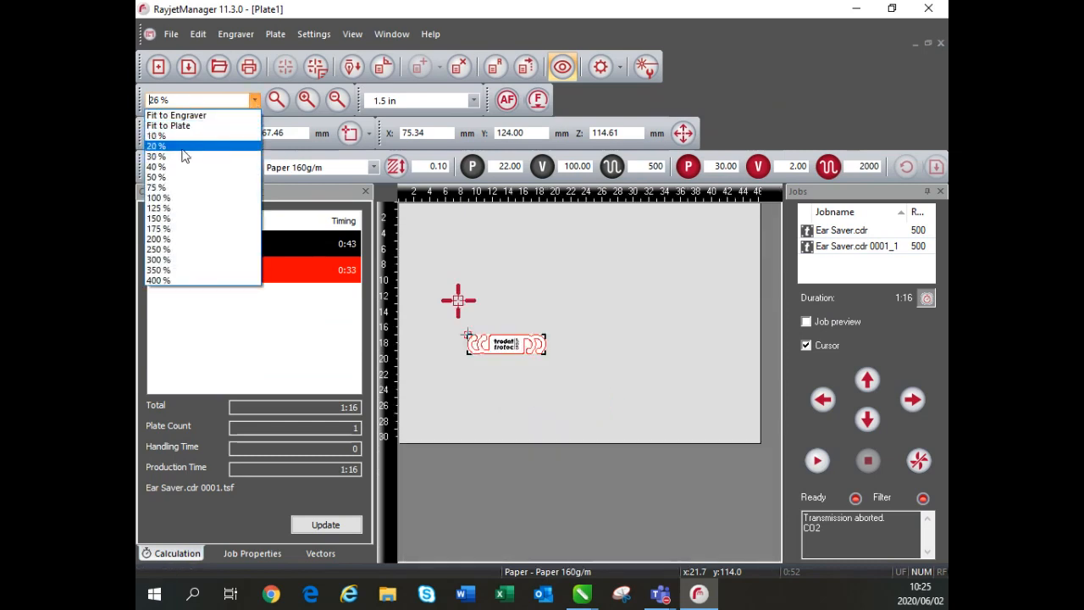
{"action": "left_click", "coordinate": [161, 217]}
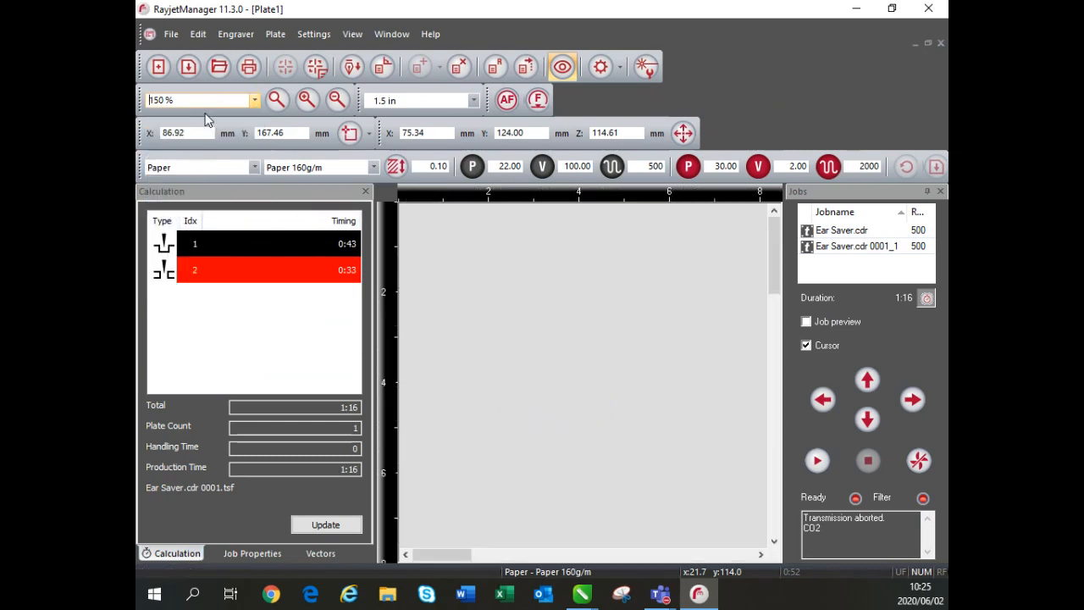
{"action": "left_click", "coordinate": [253, 100]}
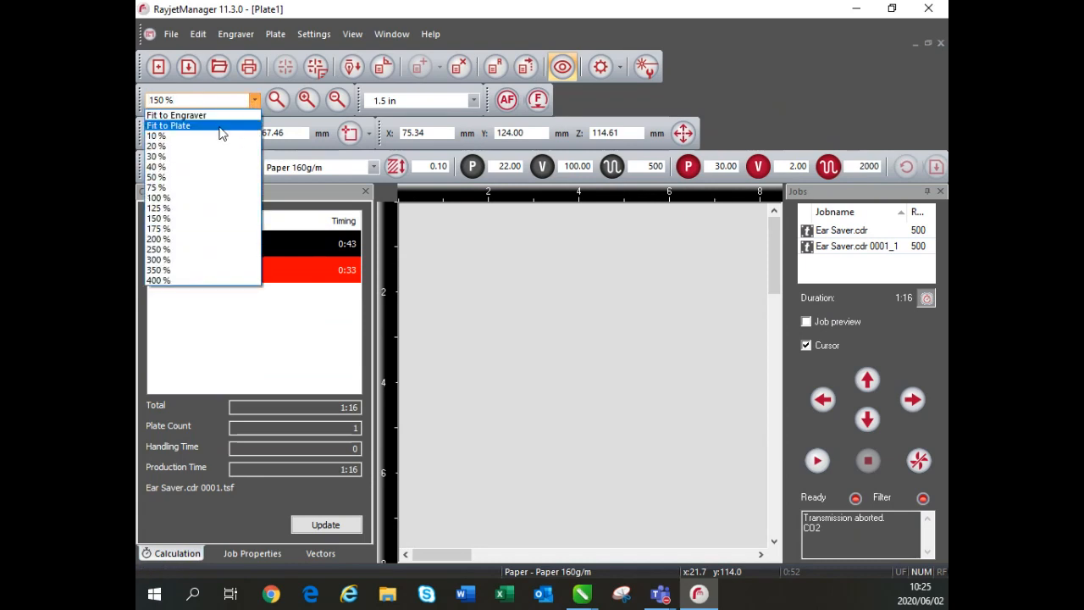
{"action": "left_click", "coordinate": [227, 132]}
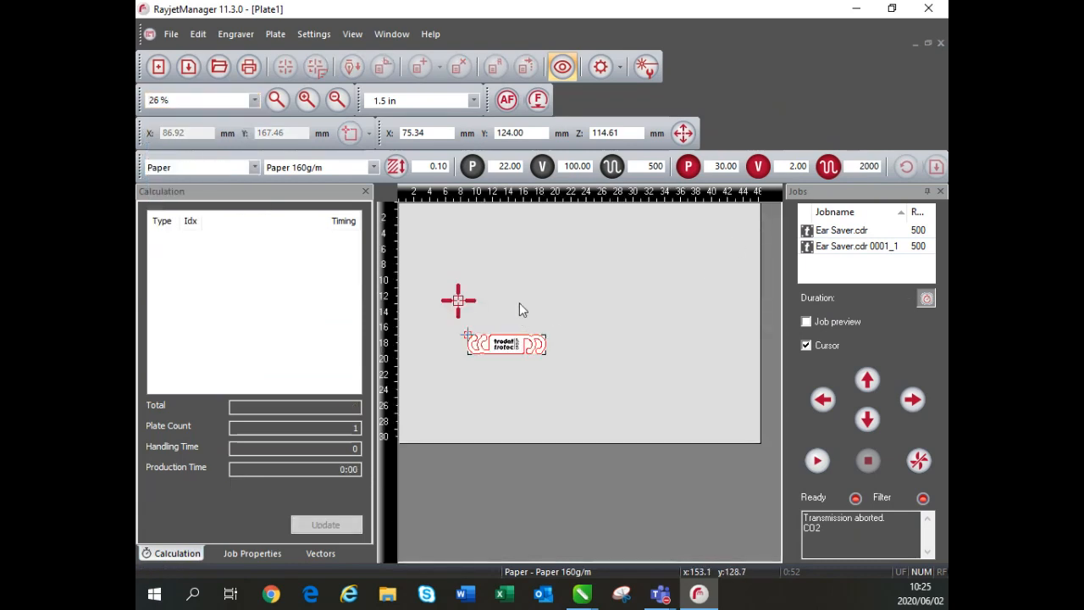
Step: Set the lens to 2 in and hide the Autofocus toolbar
{"action": "left_click", "coordinate": [473, 101]}
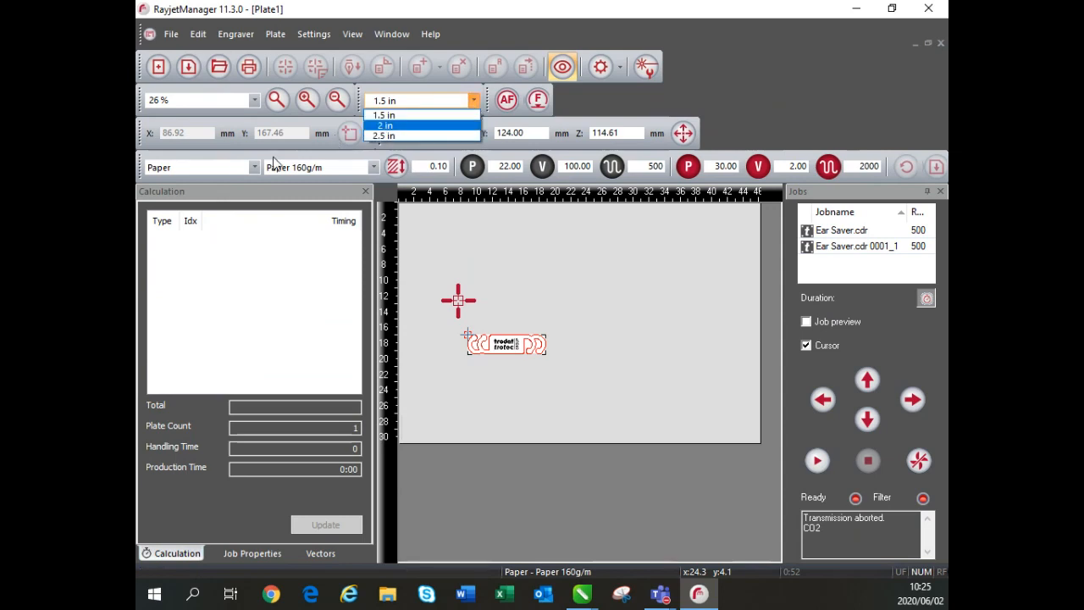
{"action": "left_click", "coordinate": [406, 127]}
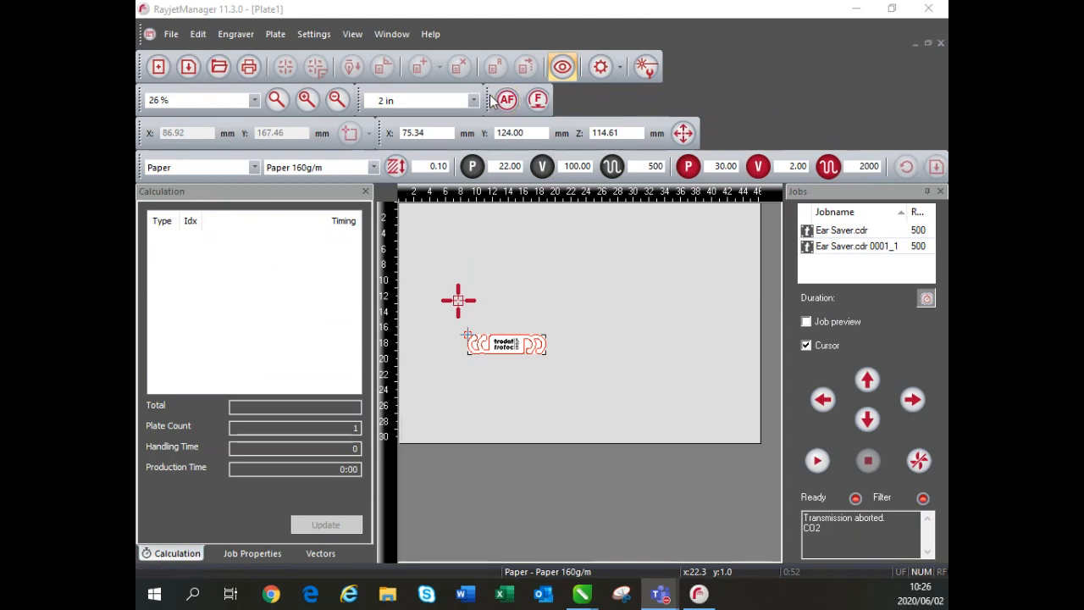
{"action": "left_click", "coordinate": [354, 38]}
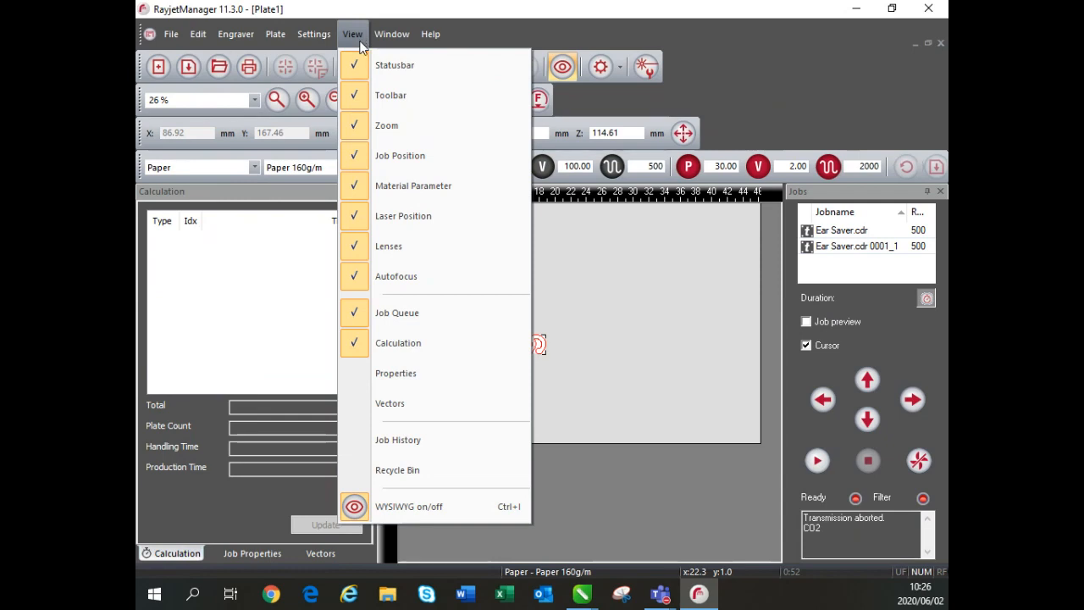
{"action": "left_click", "coordinate": [379, 277]}
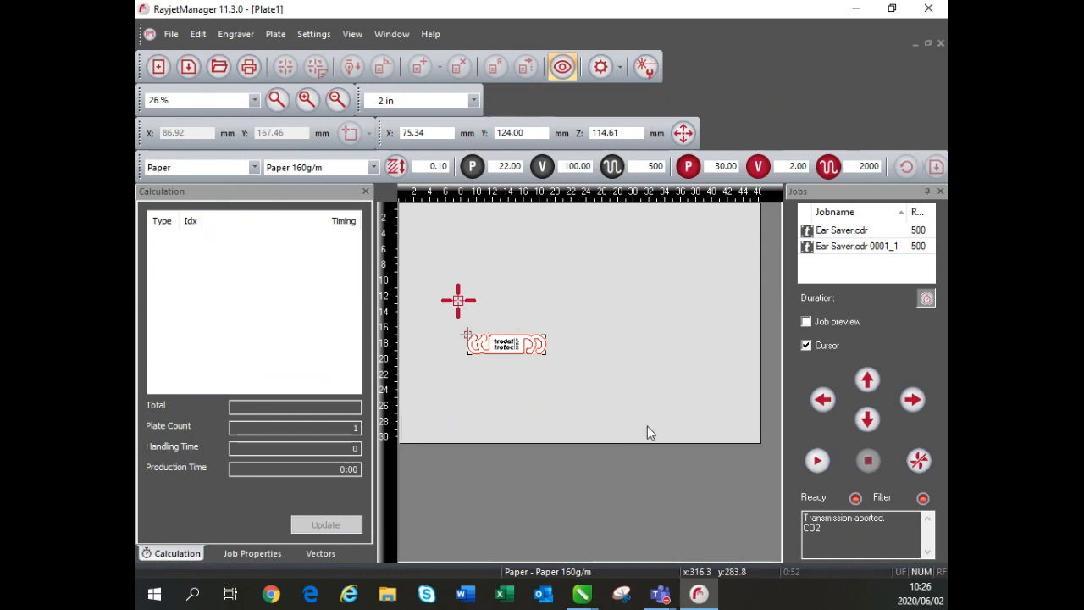
Step: Select the Ear Saver job on the plate and review the available engraver and plate commands
{"action": "left_click_drag", "start_coordinate": [647, 425], "coordinate": [439, 283]}
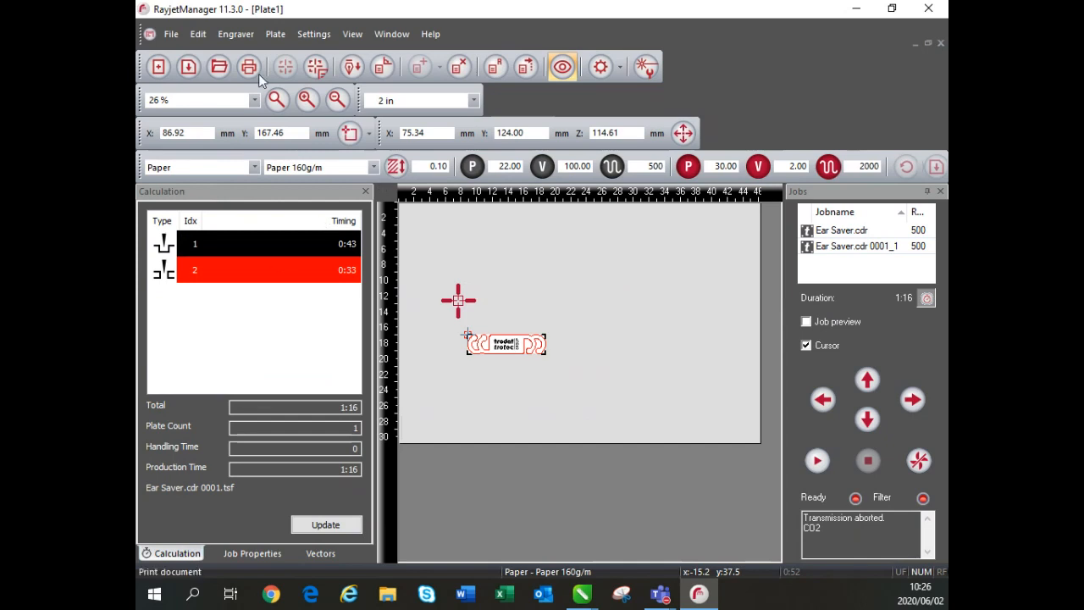
{"action": "left_click", "coordinate": [235, 34]}
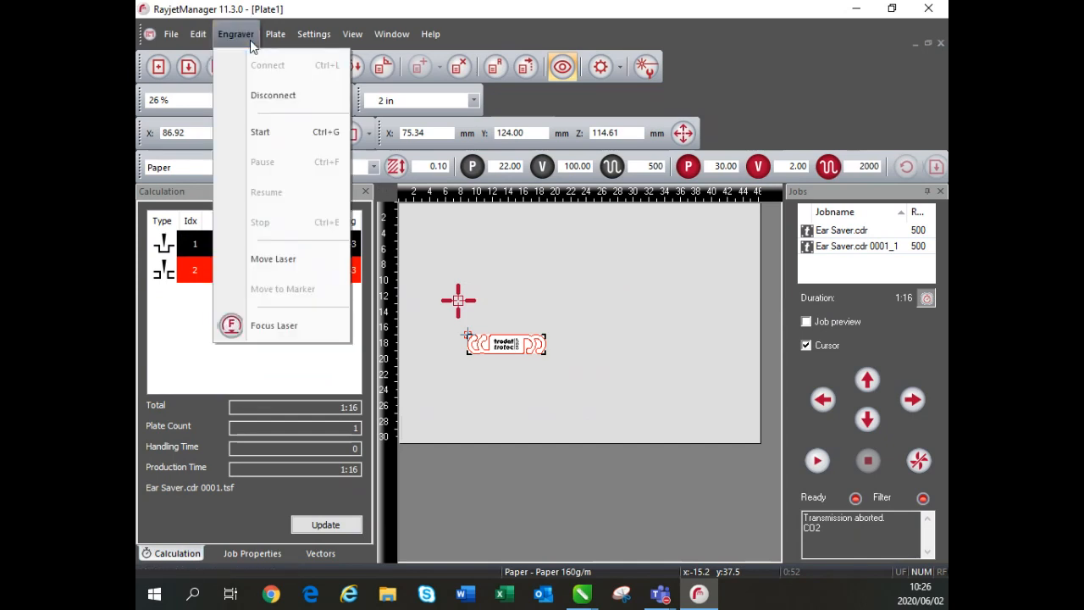
{"action": "mouse_move", "coordinate": [275, 34]}
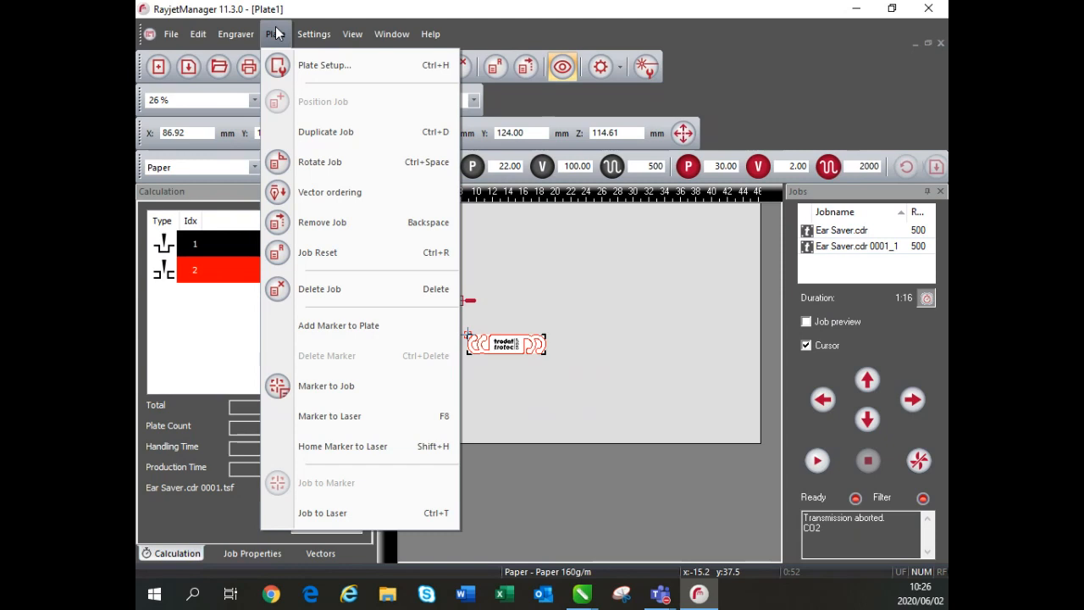
{"action": "left_click", "coordinate": [275, 34]}
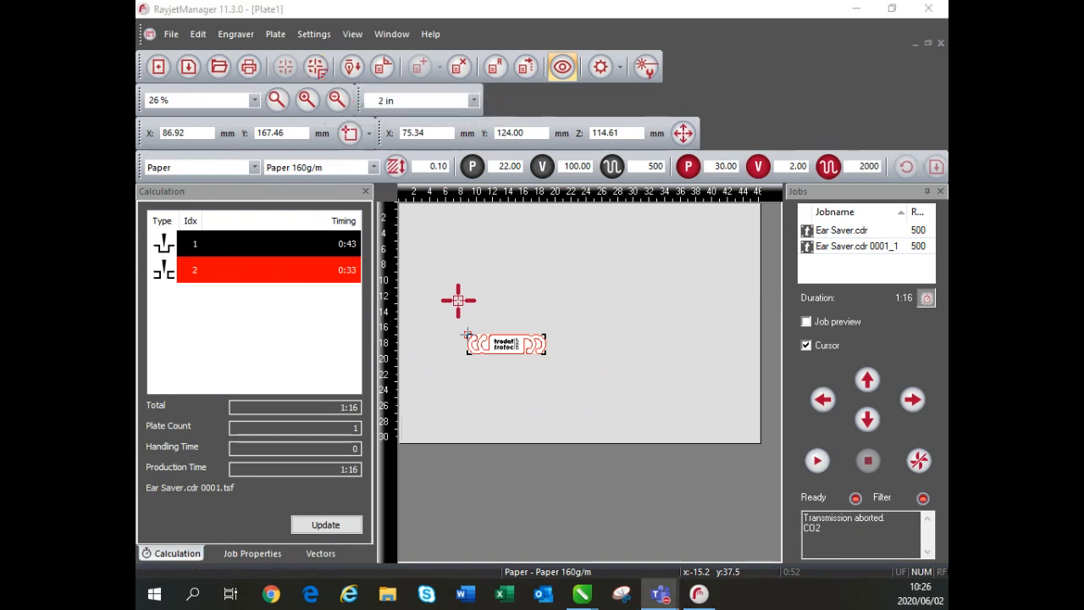
Step: Show the Ear Saver job as a solid block instead of its artwork, and select it on the plate
{"action": "left_click", "coordinate": [497, 72]}
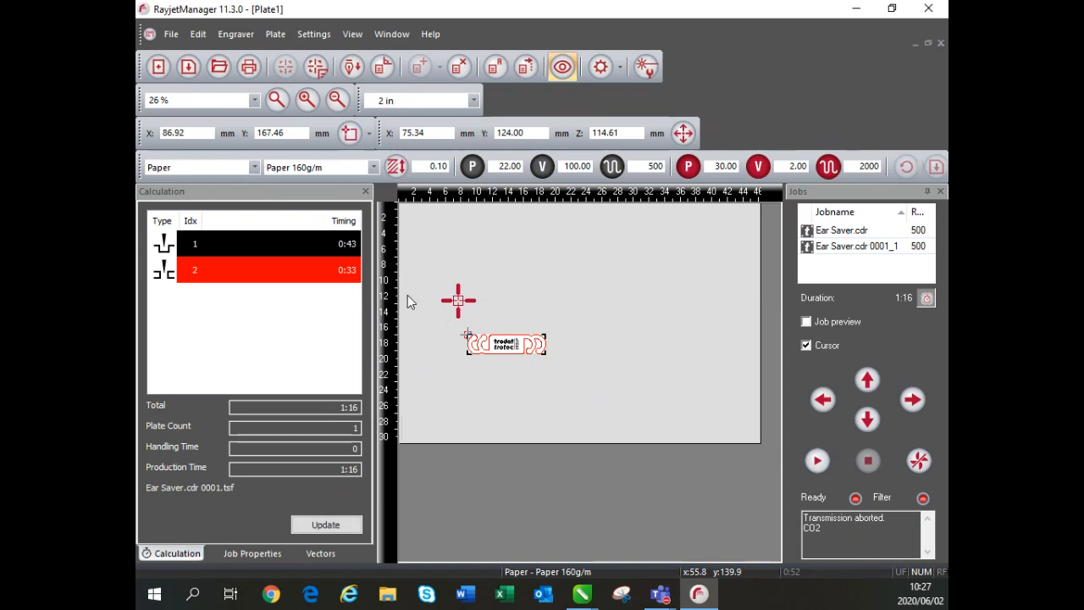
{"action": "left_click", "coordinate": [571, 68]}
{"action": "left_click", "coordinate": [520, 402]}
{"action": "left_click_drag", "start_coordinate": [619, 399], "coordinate": [448, 331]}
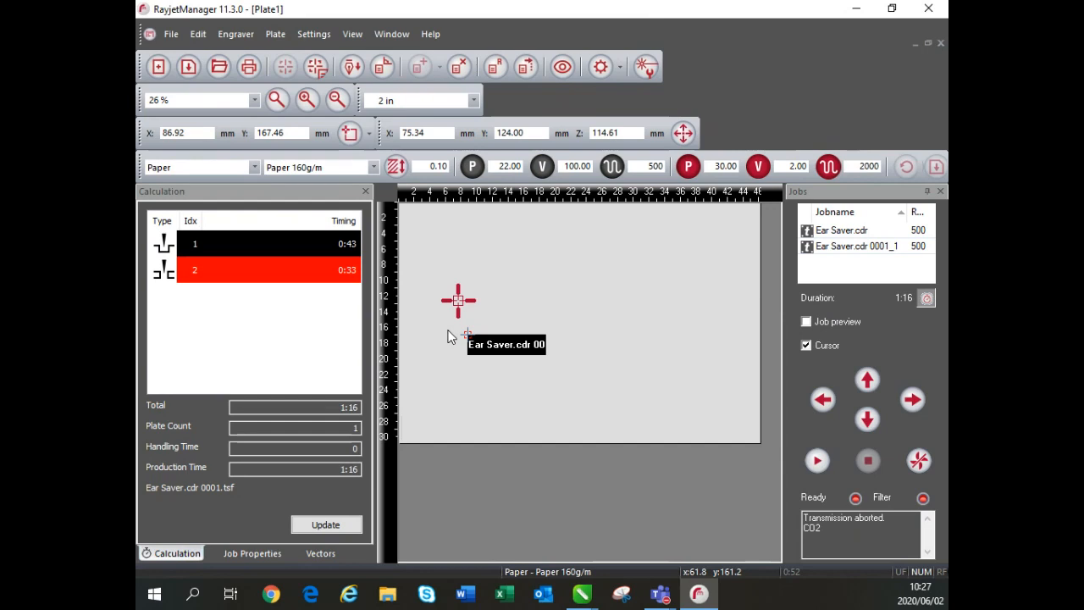
Step: Review the commands offered for the selected Ear Saver job, including Job Reset and Repeat Cut Line, without applying any
{"action": "right_click", "coordinate": [497, 345]}
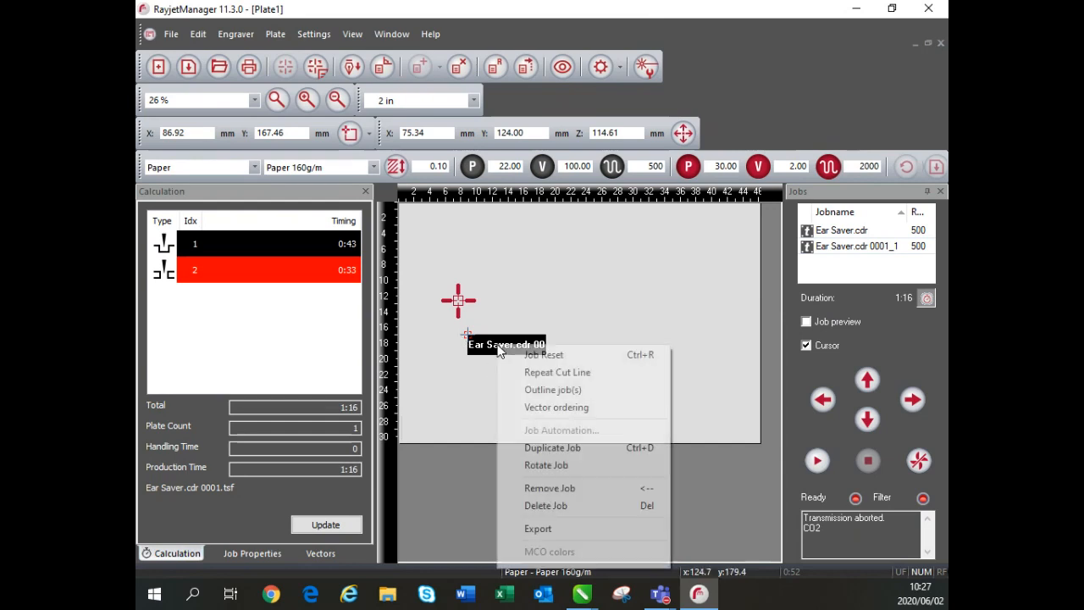
{"action": "left_click", "coordinate": [546, 302]}
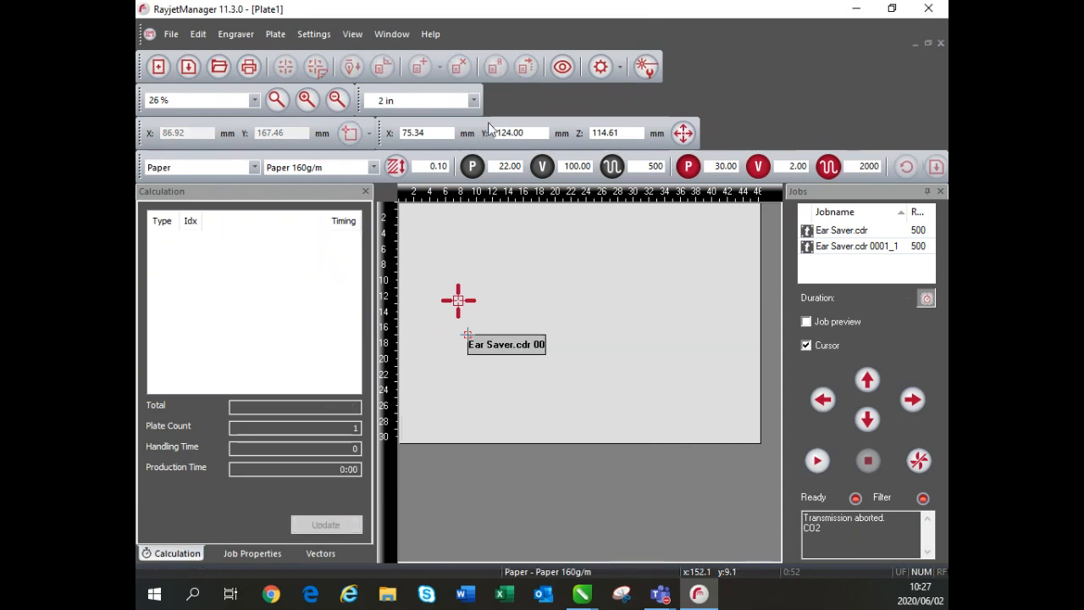
{"action": "left_click_drag", "start_coordinate": [426, 260], "coordinate": [535, 375]}
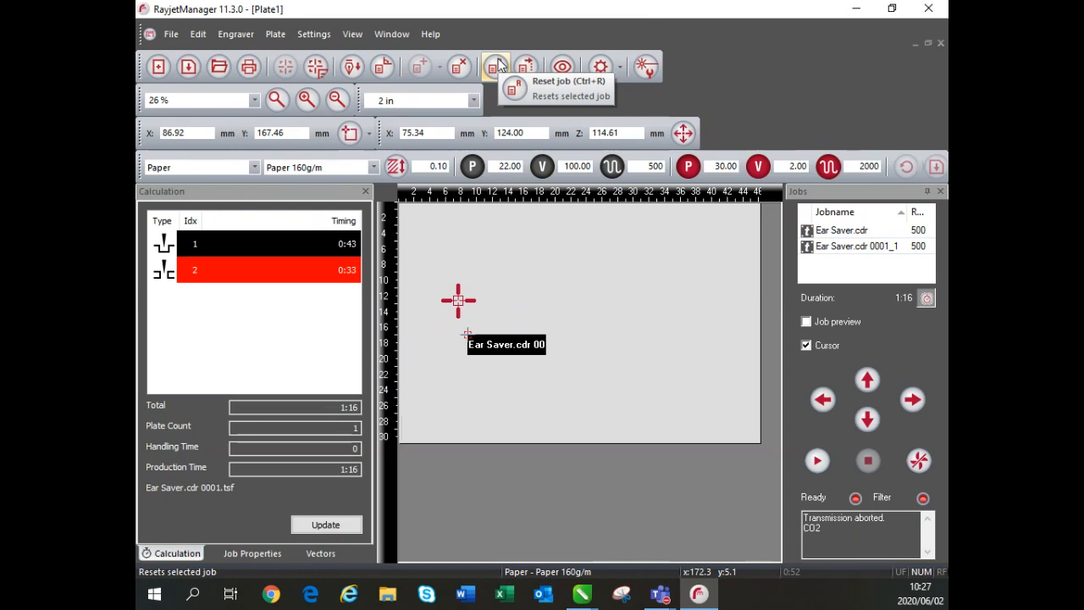
{"action": "right_click", "coordinate": [521, 345]}
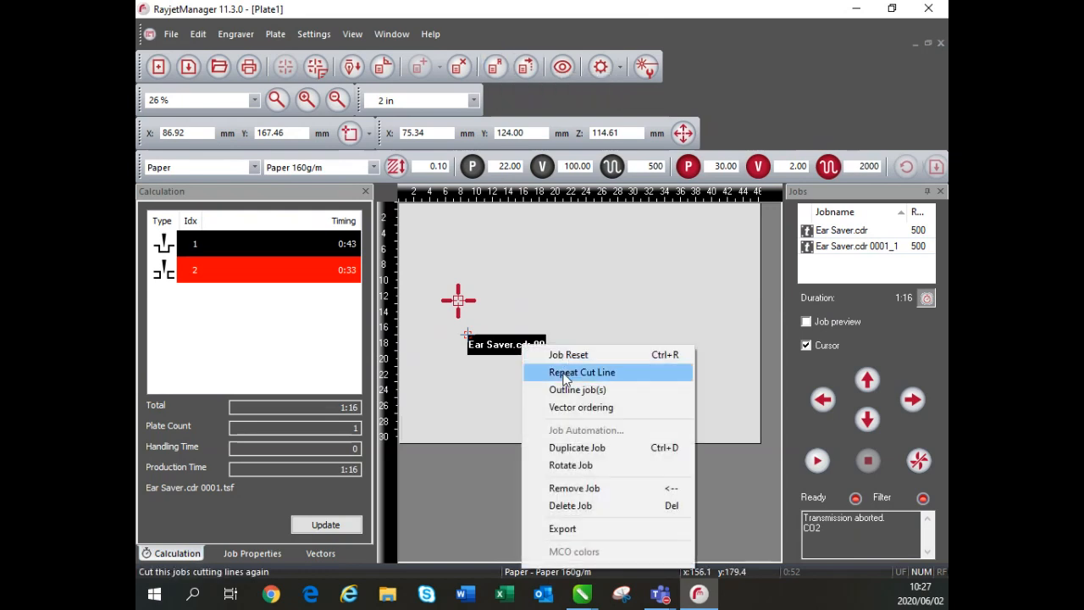
{"action": "left_click", "coordinate": [612, 298]}
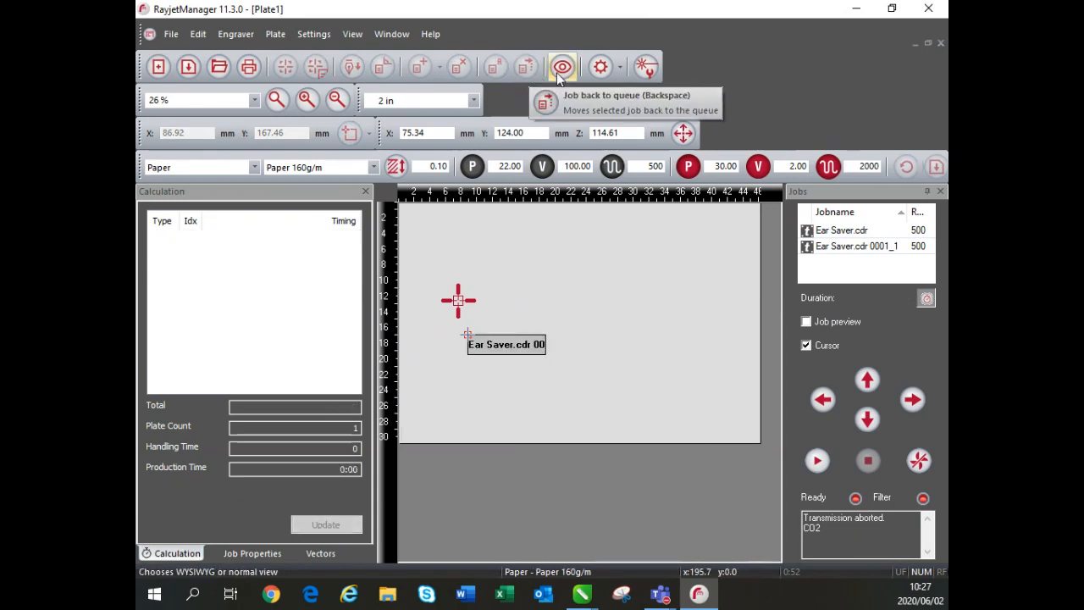
Step: Examine the general program options for language, unit, spool path and COM port, and leave them unchanged
{"action": "left_click", "coordinate": [322, 40]}
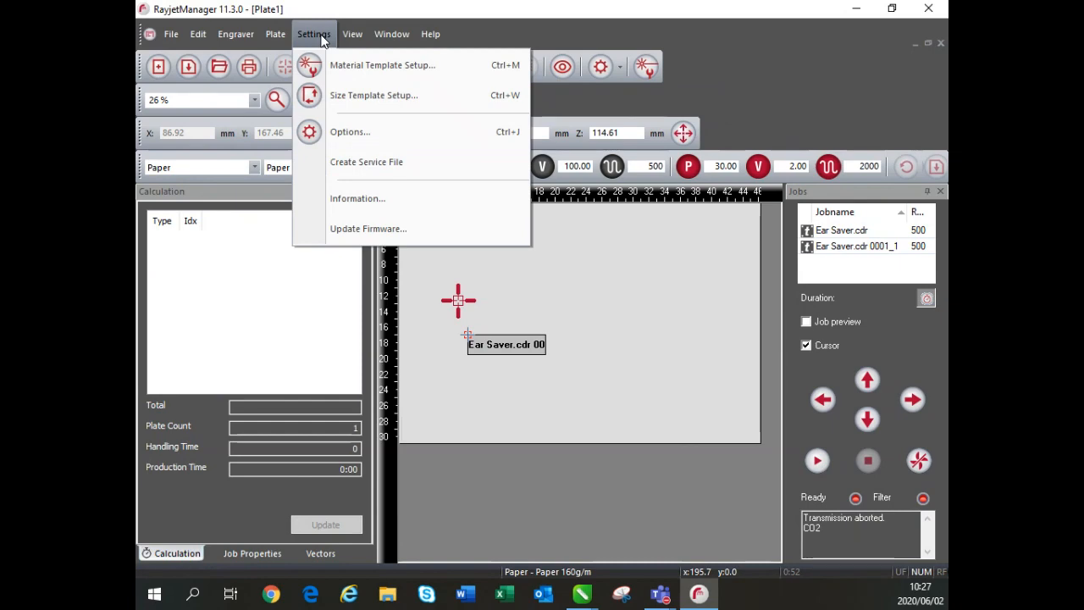
{"action": "left_click", "coordinate": [363, 140]}
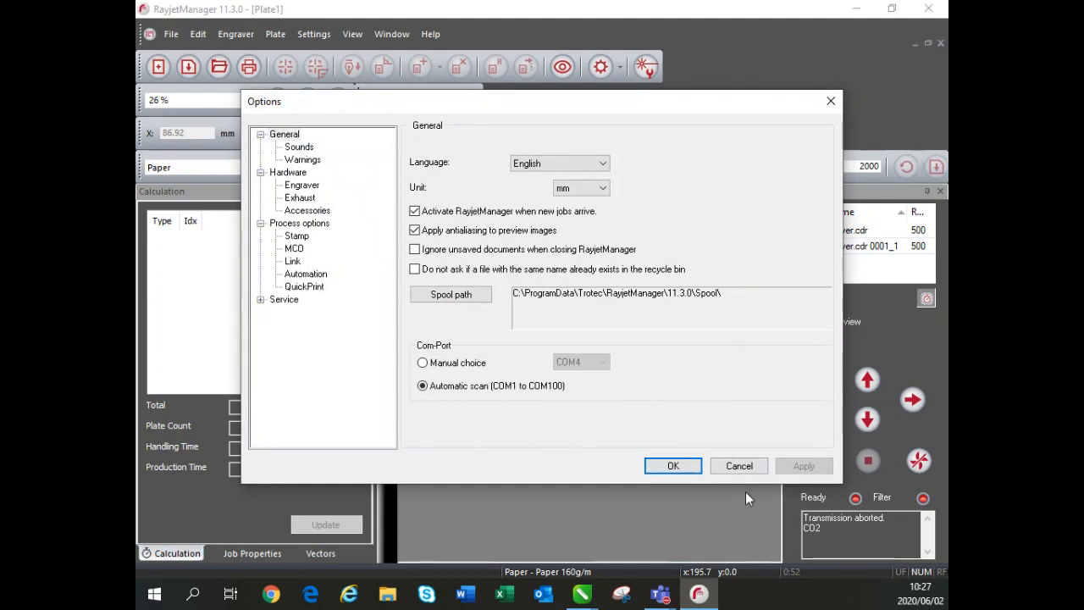
{"action": "left_click", "coordinate": [754, 471]}
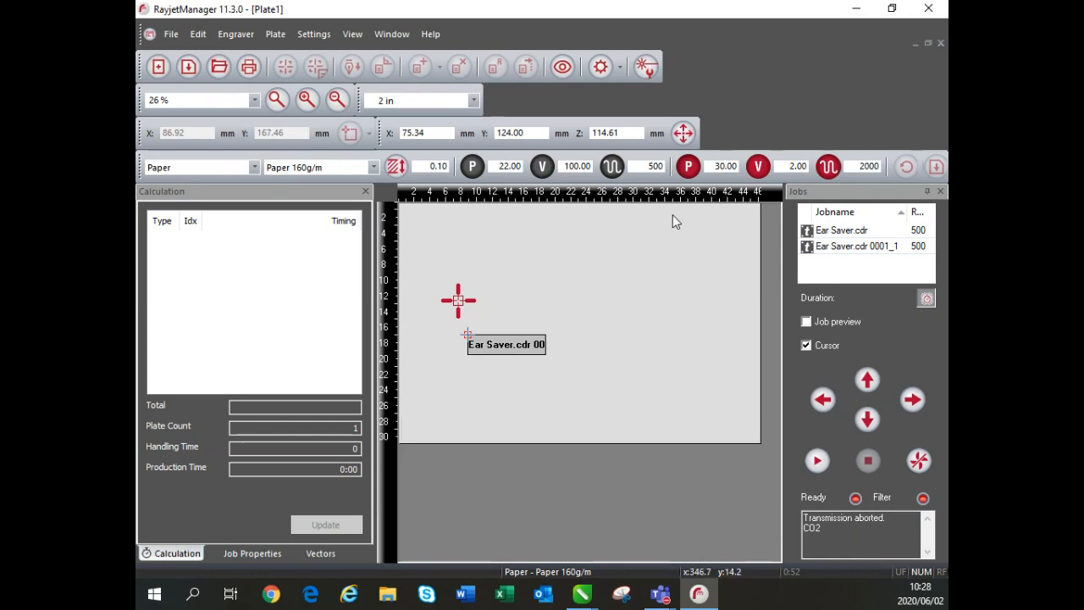
{"action": "left_click", "coordinate": [315, 34]}
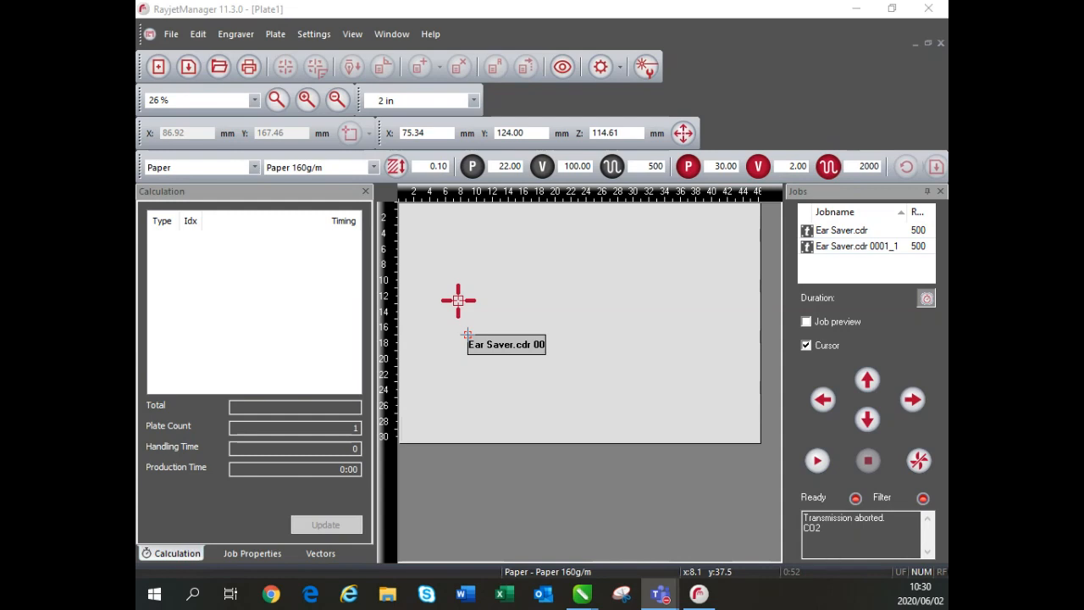
{"action": "left_click", "coordinate": [480, 377]}
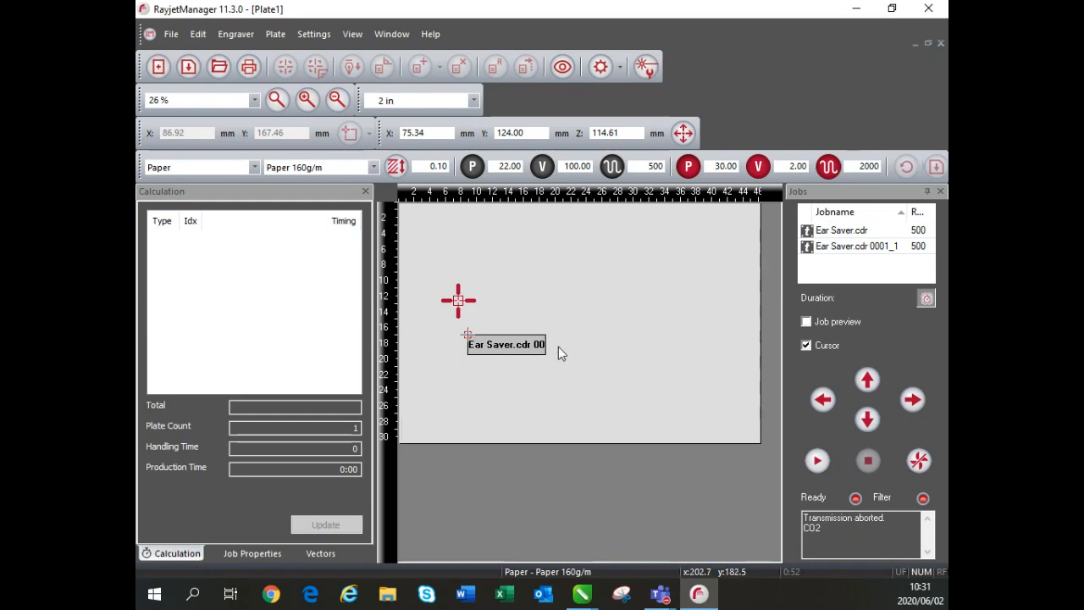
{"action": "left_click_drag", "start_coordinate": [582, 405], "coordinate": [417, 270]}
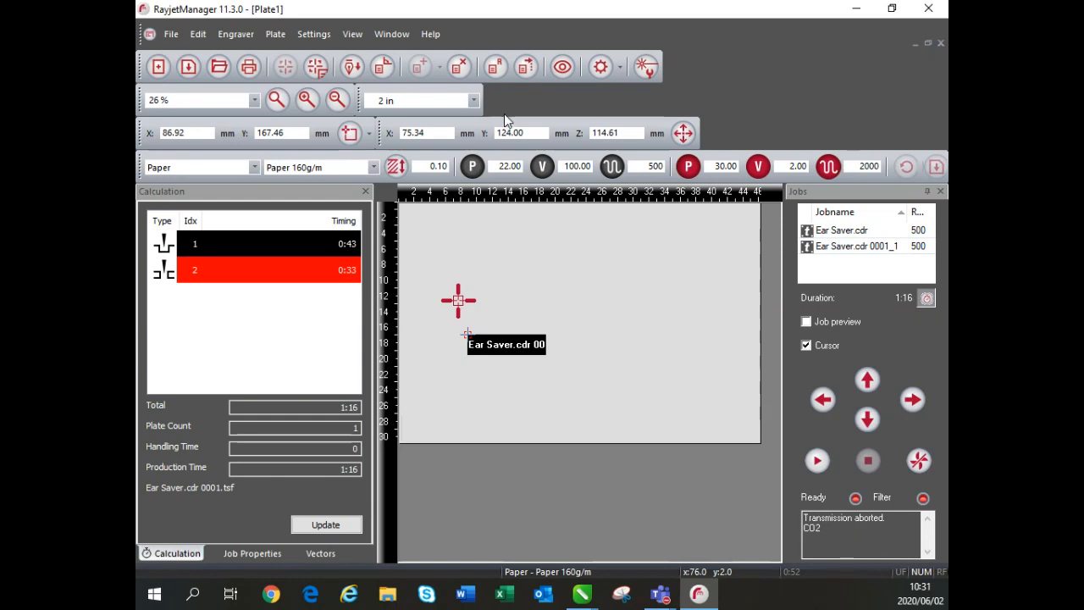
{"action": "left_click", "coordinate": [504, 257]}
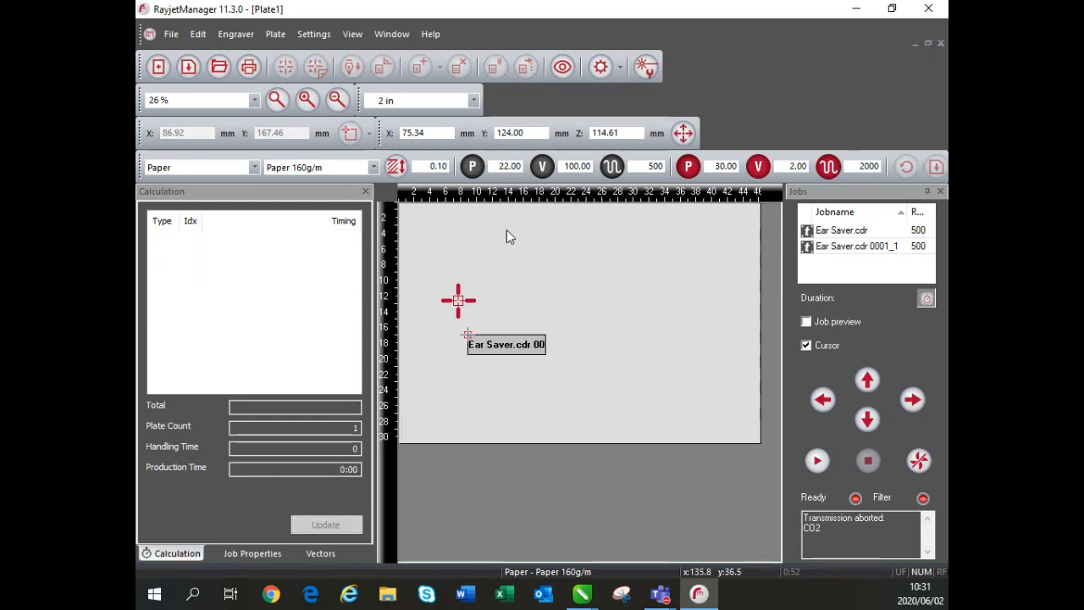